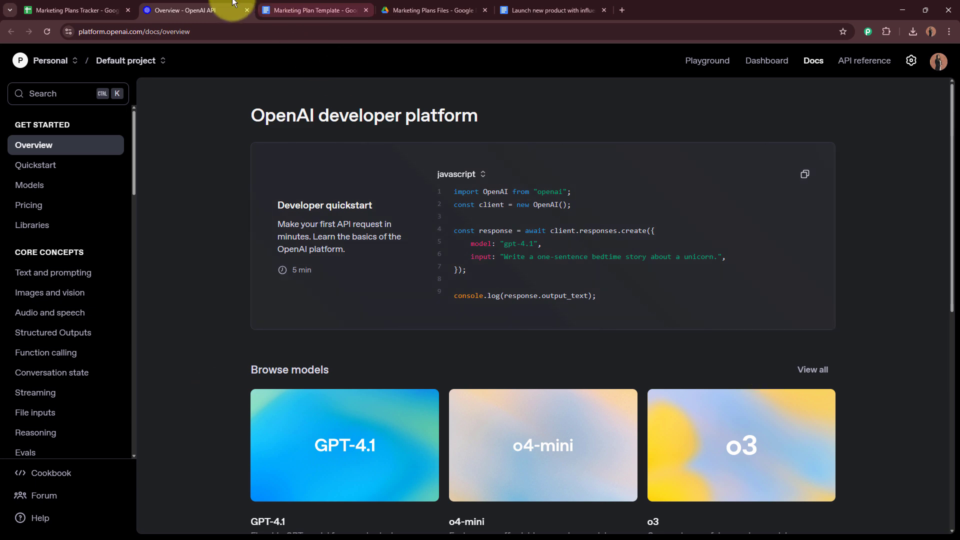
Review the "Launch new product with influencer marketing- Marketing Plan" document through its second page
left_click(90, 10)
left_click(216, 5)
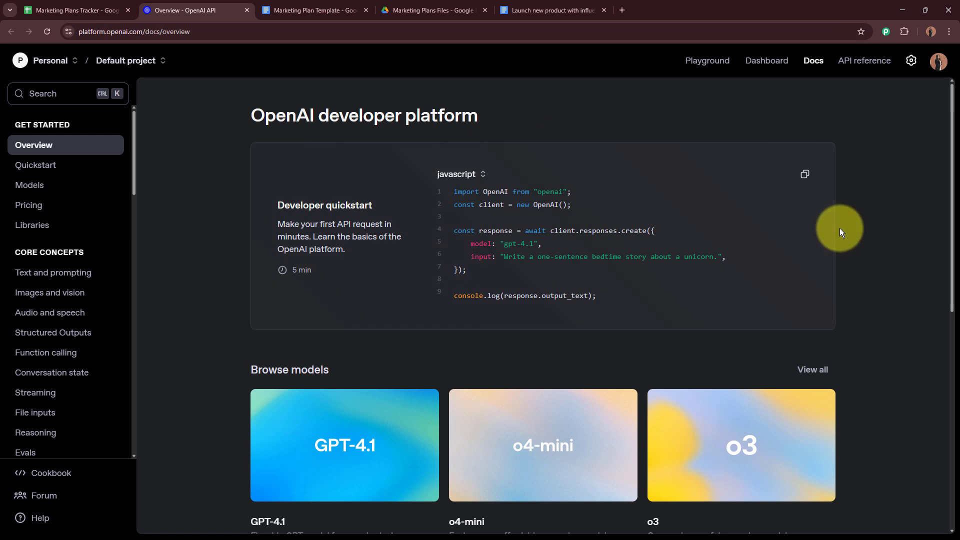
left_click(561, 5)
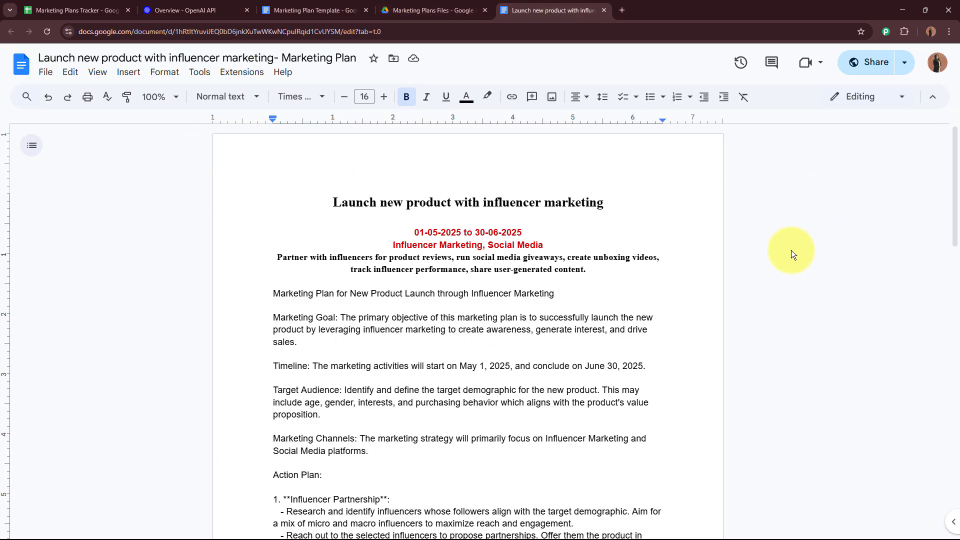
scroll(791, 250, "down", 10)
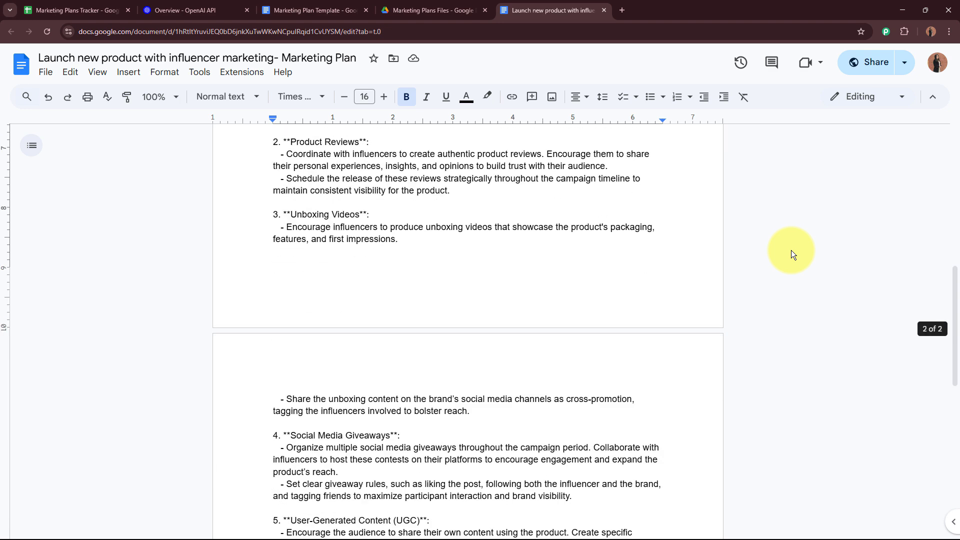
scroll(791, 253, "down", 3)
scroll(805, 272, "up", 2)
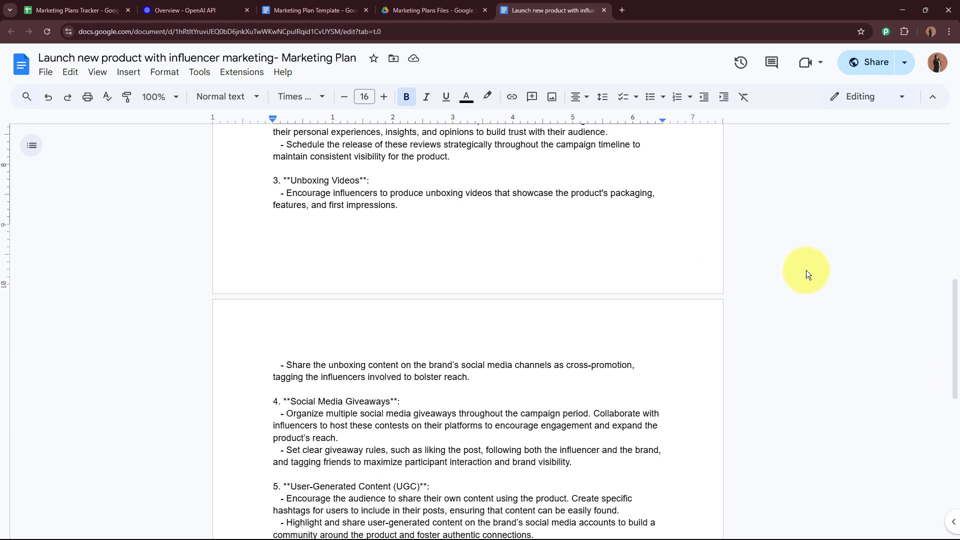
scroll(805, 272, "up", 10)
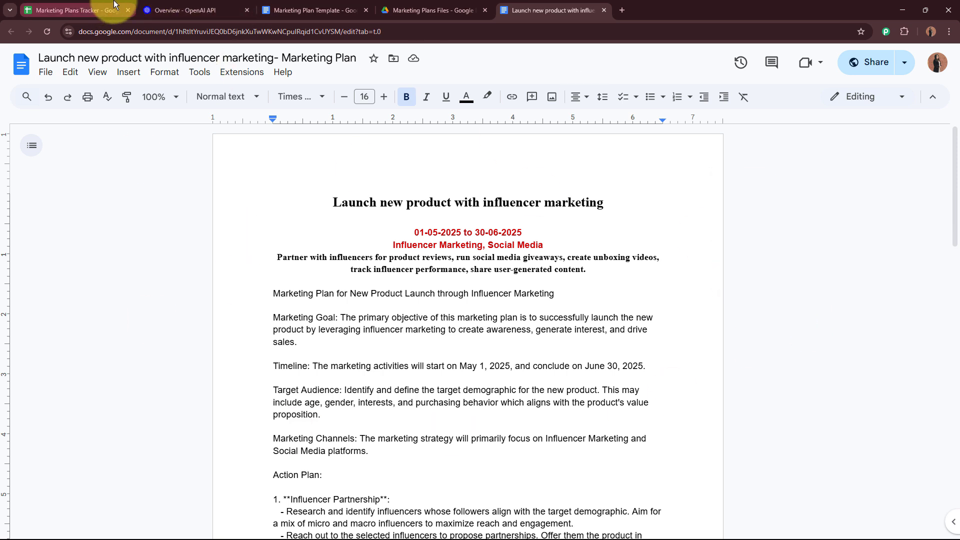
Examine the column headers and empty row 3 of the Marketing Plans Tracker sheet
left_click(100, 9)
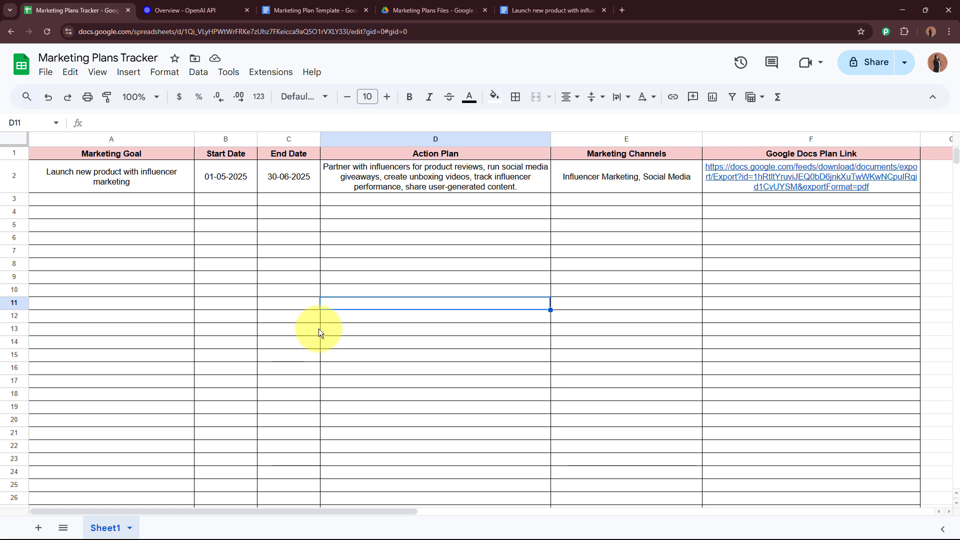
left_click(124, 200)
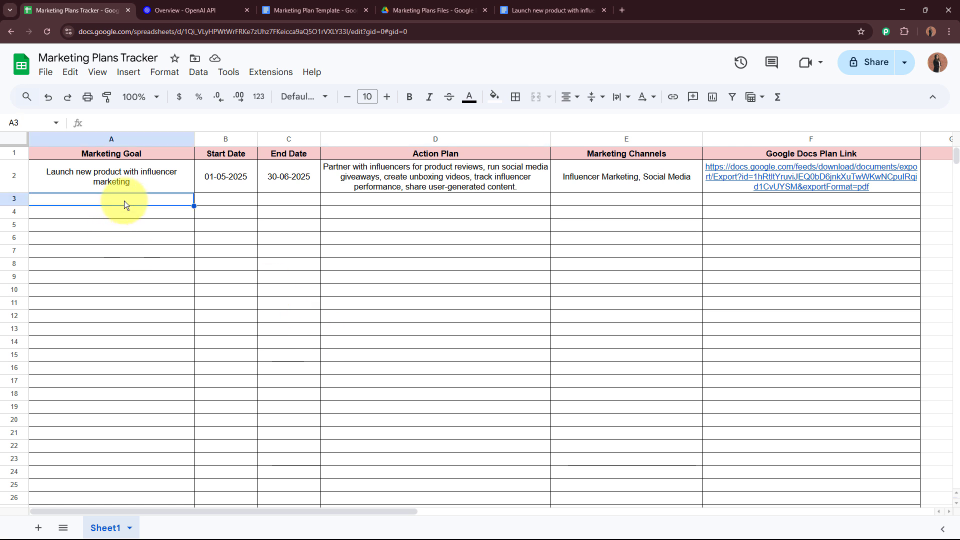
left_click(612, 203)
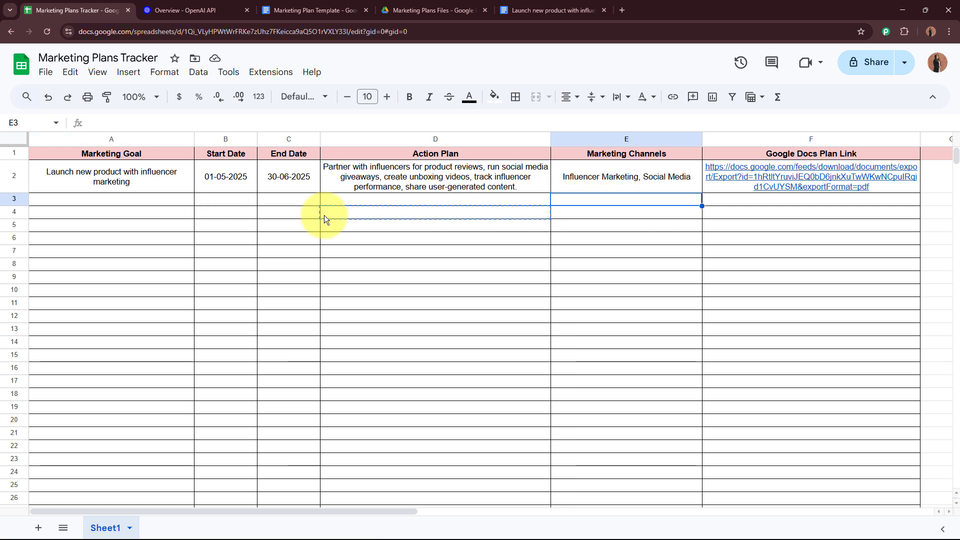
left_click(152, 208)
left_click_drag(148, 199, 604, 199)
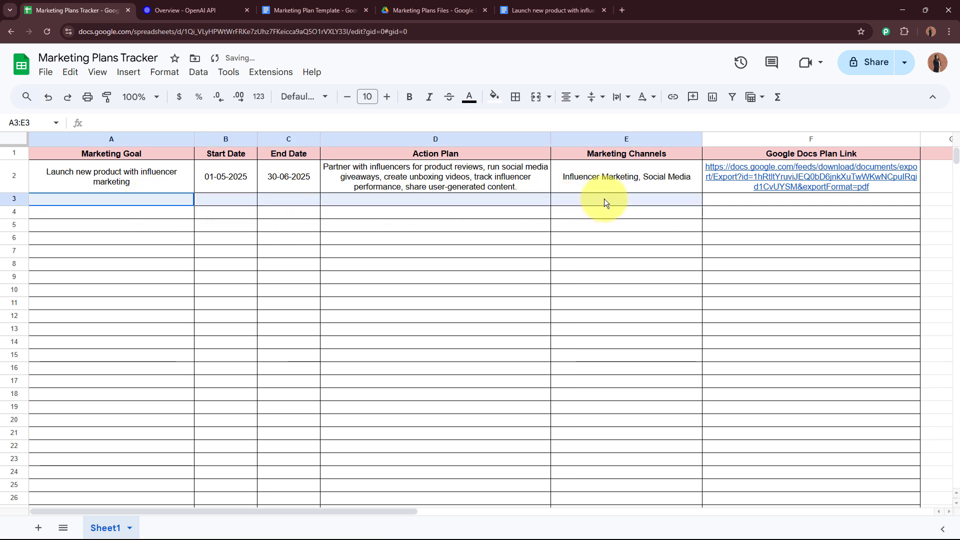
left_click(606, 257)
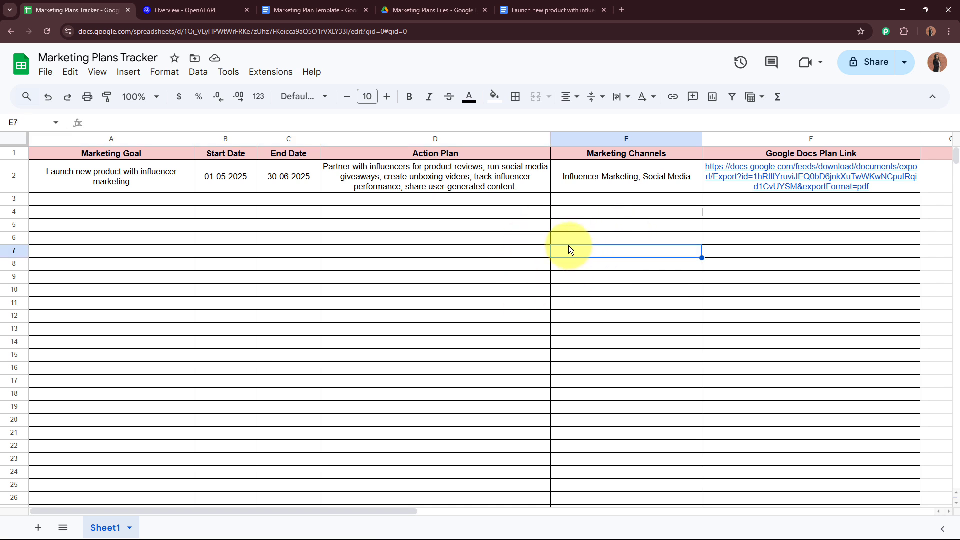
left_click(766, 203)
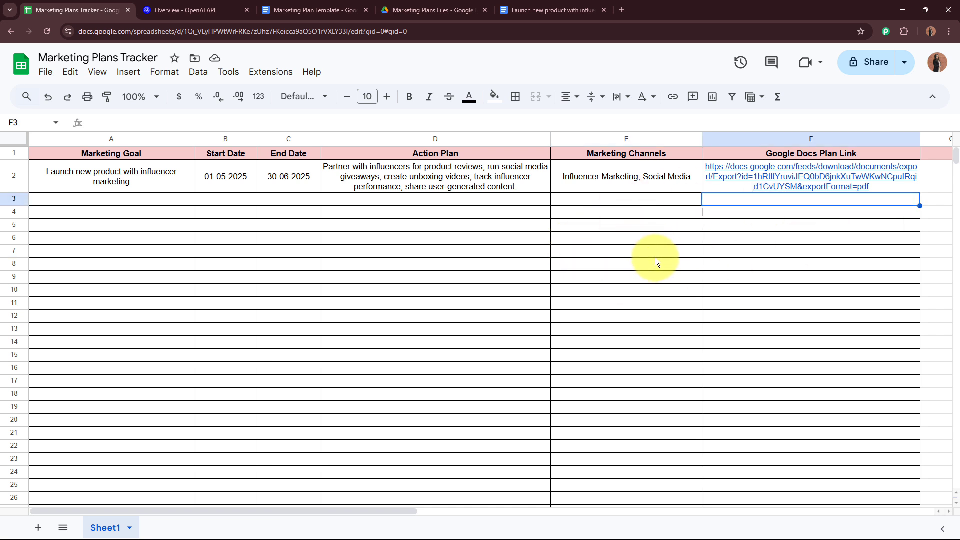
left_click(114, 201)
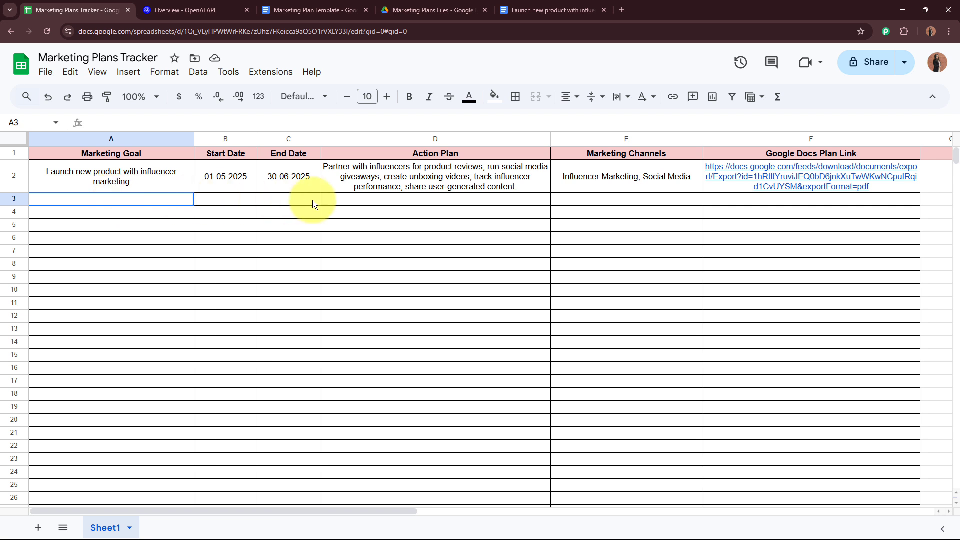
left_click_drag(313, 200, 585, 202)
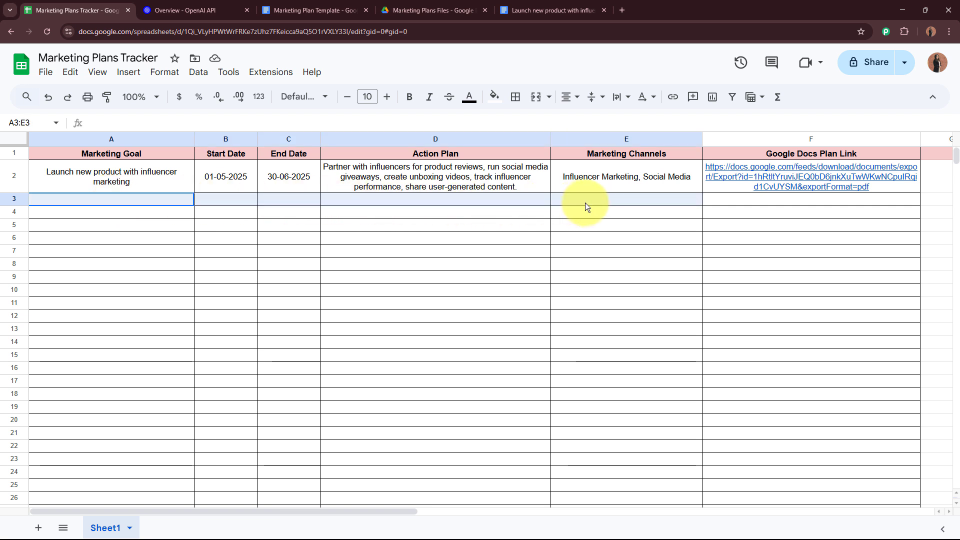
left_click(116, 156)
left_click(218, 156)
left_click(282, 155)
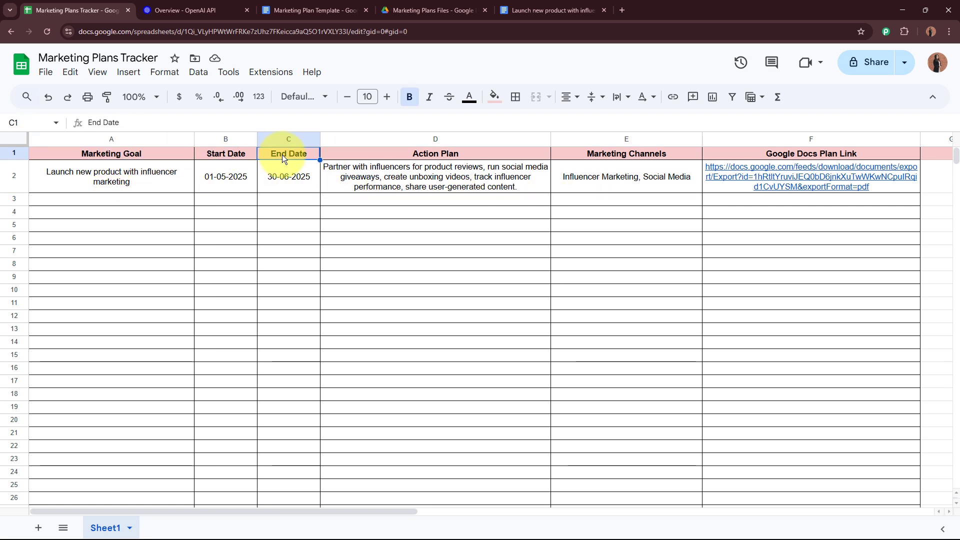
left_click(344, 156)
left_click(613, 155)
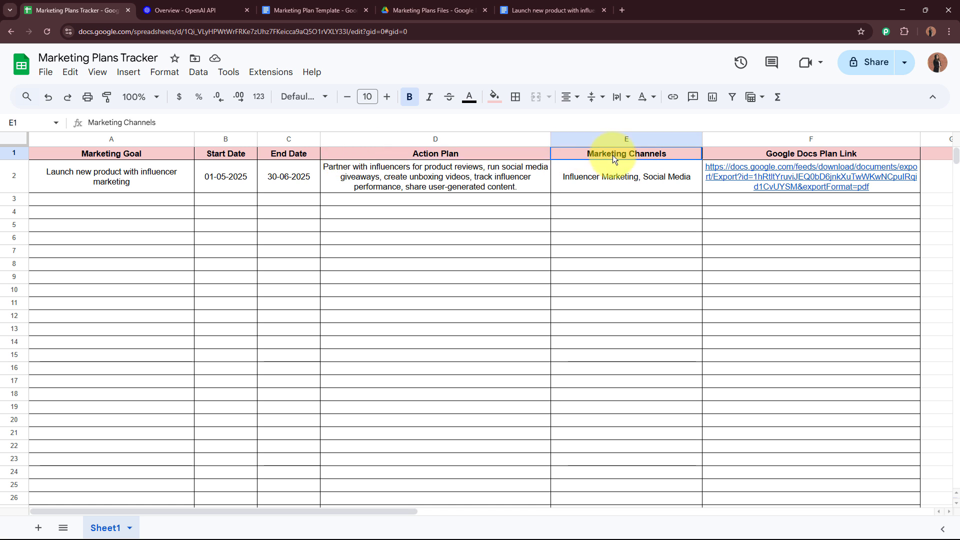
Paste into A3:E3: Increase website traffic by 25%; 01-05-2025; 30-07-2025; Run Google Ads, create SEO blogs, collaborate with bloggers for backlinks; Google Ads, Content Marketing
left_click(53, 200)
key("ctrl+v")
left_click(437, 356)
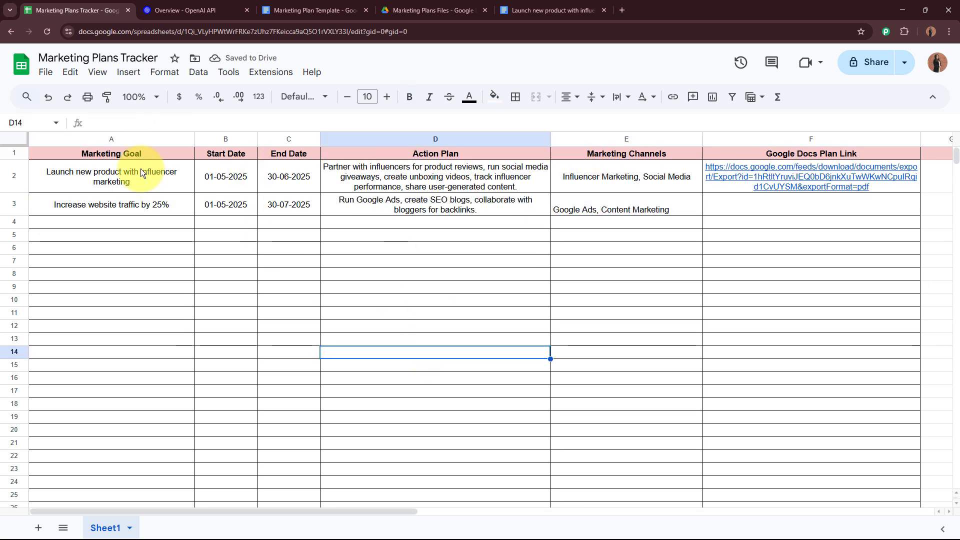
Review the goal, dates, action plan and marketing channels entered in row 3
left_click(116, 205)
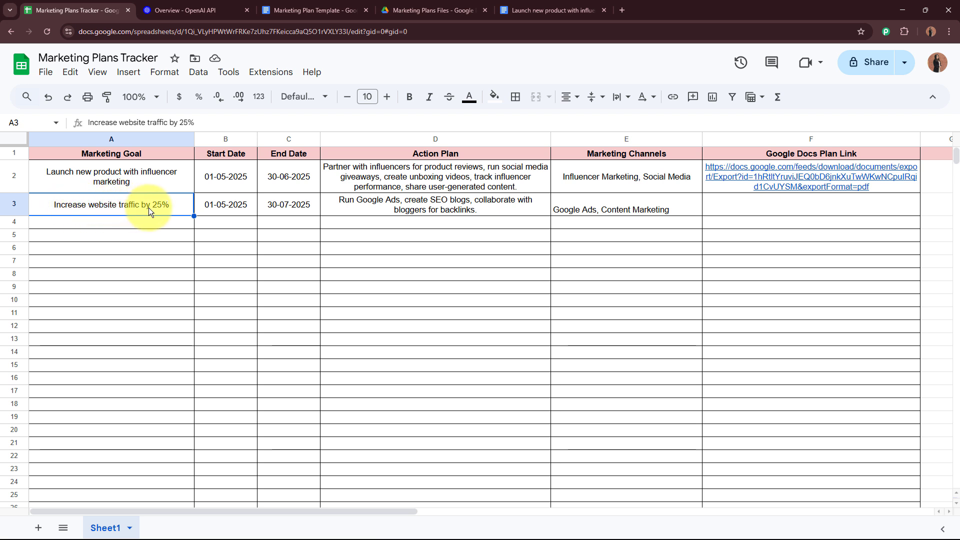
left_click(250, 206)
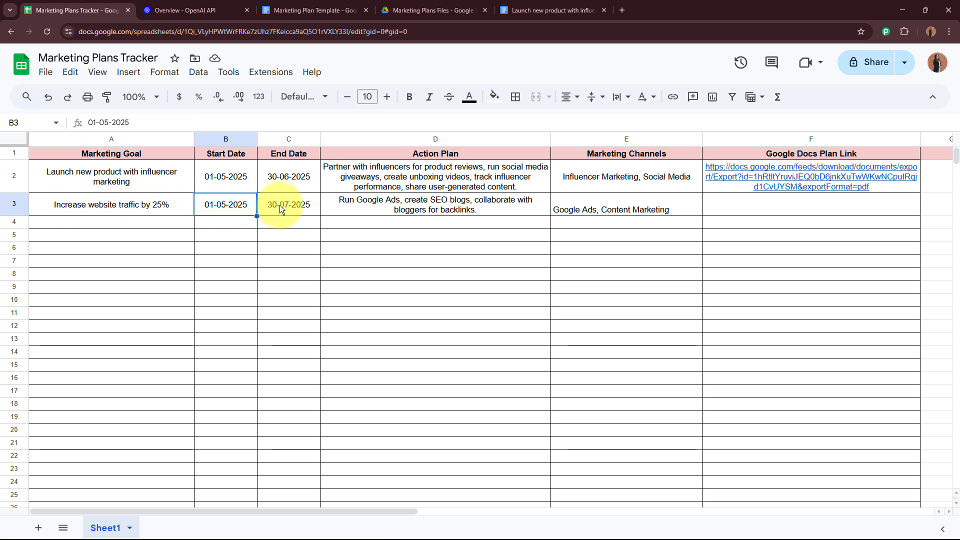
left_click(315, 212)
left_click(375, 212)
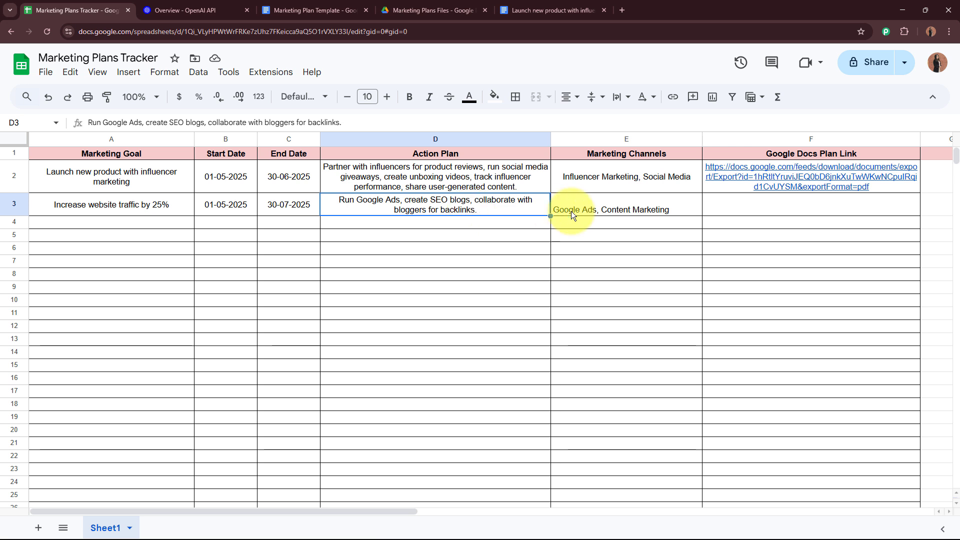
left_click(664, 208)
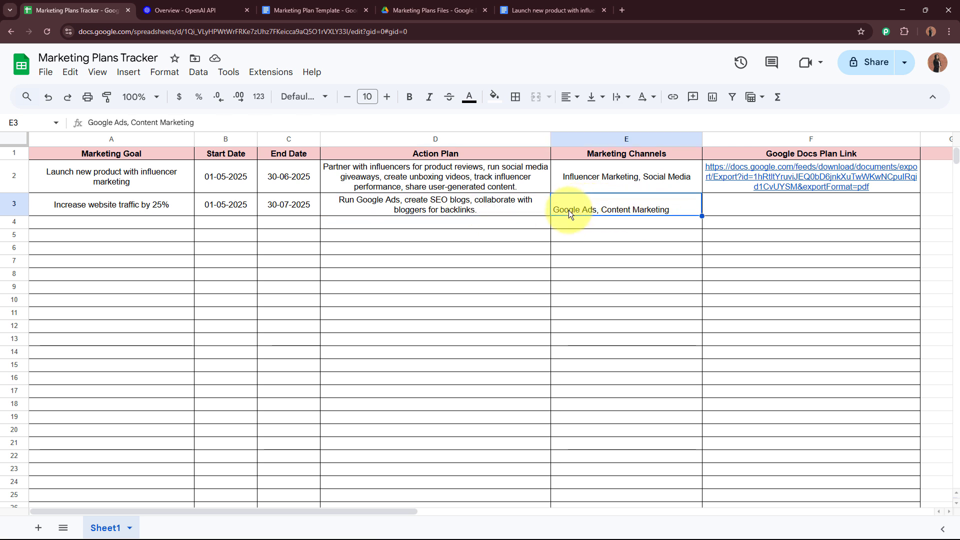
key("Home")
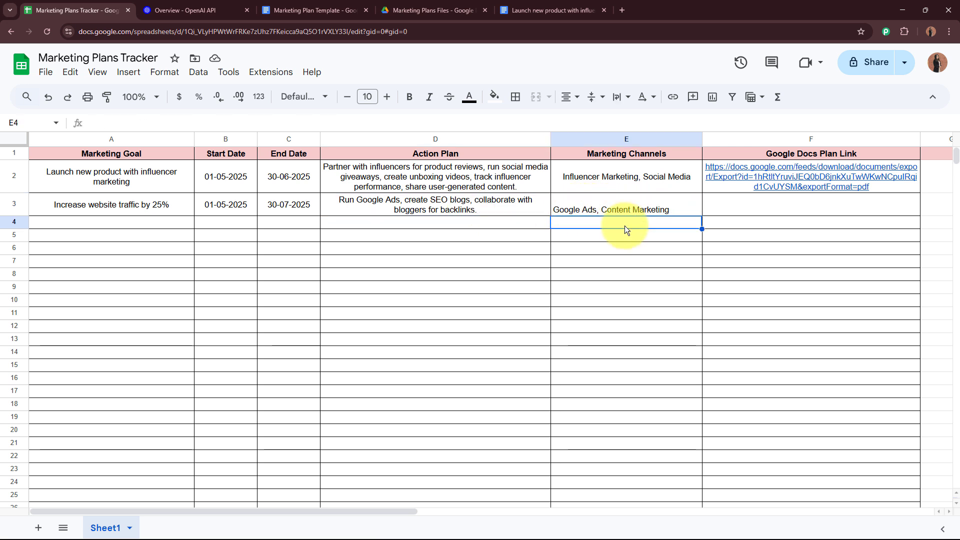
left_click(602, 202, "shift")
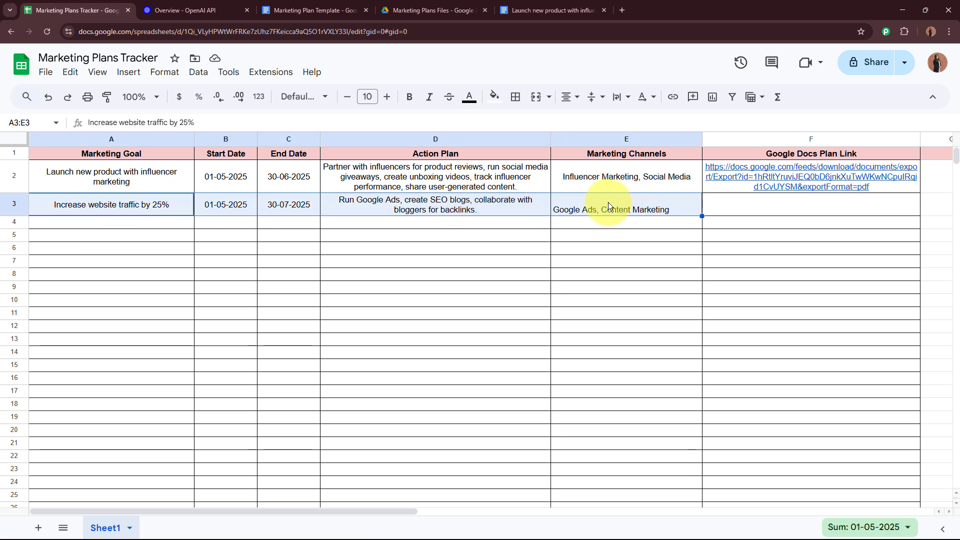
left_click(603, 226)
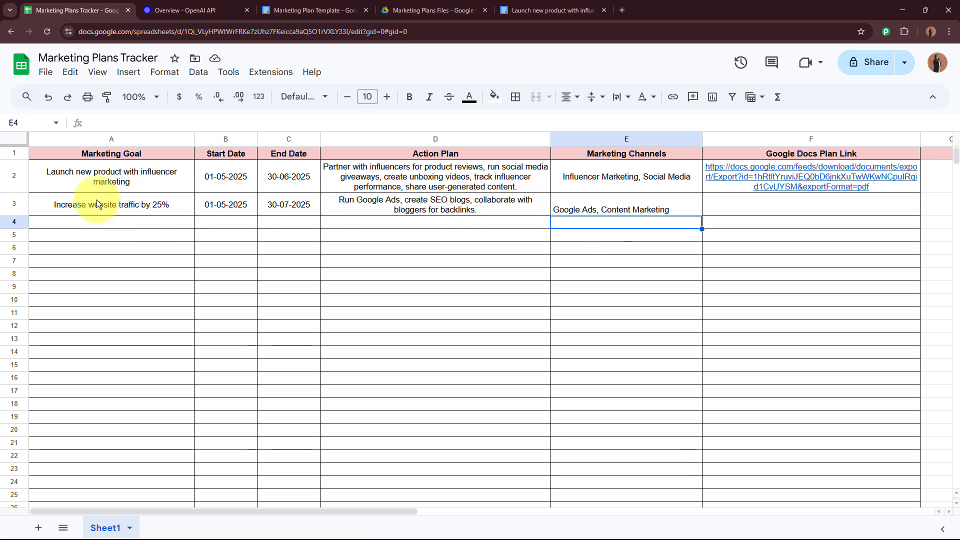
left_click(631, 152)
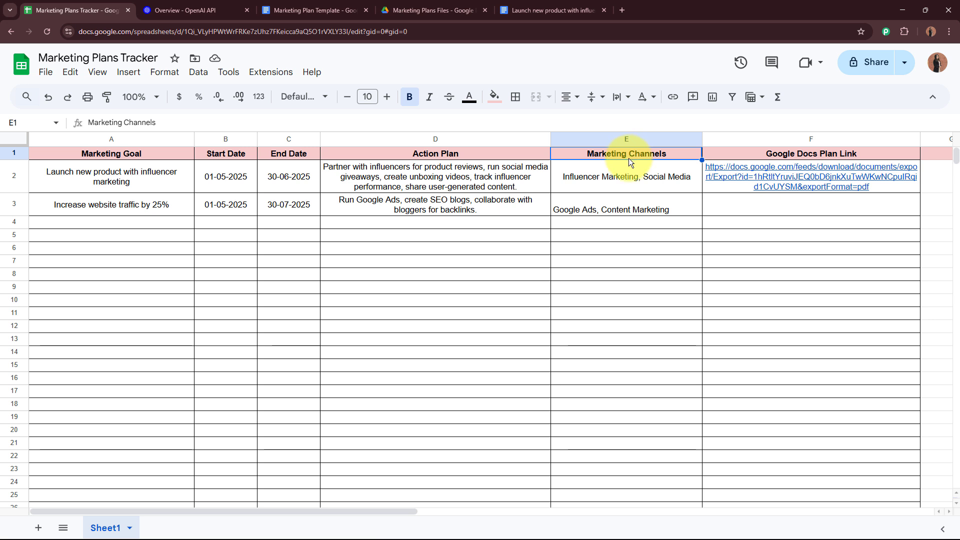
Check the Google Docs Plan Link cell of row 3 for the generated link
left_click(776, 205)
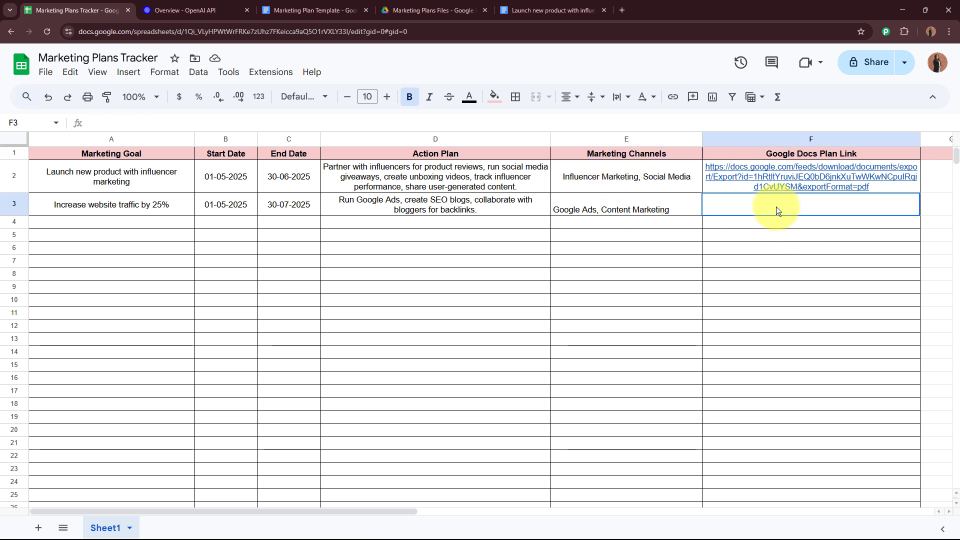
left_click(750, 242)
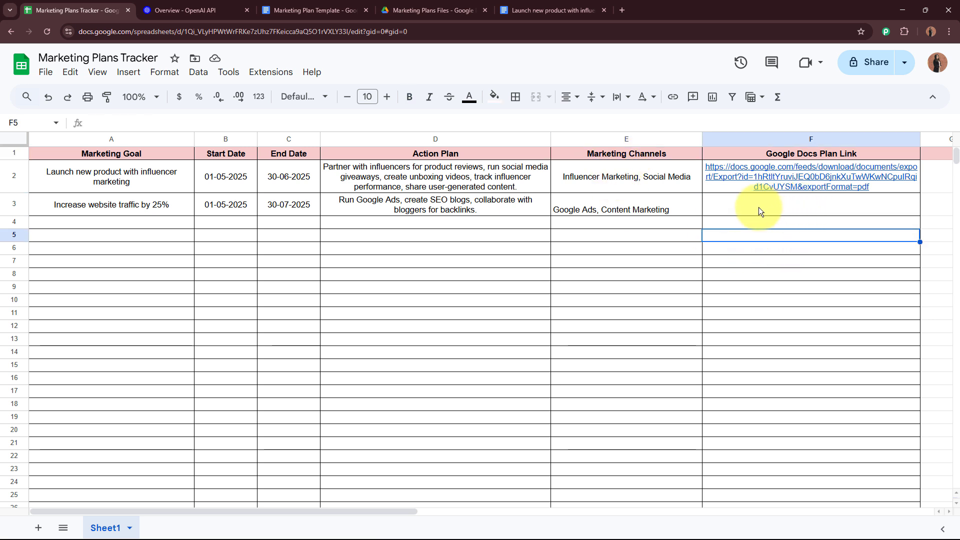
left_click(835, 211)
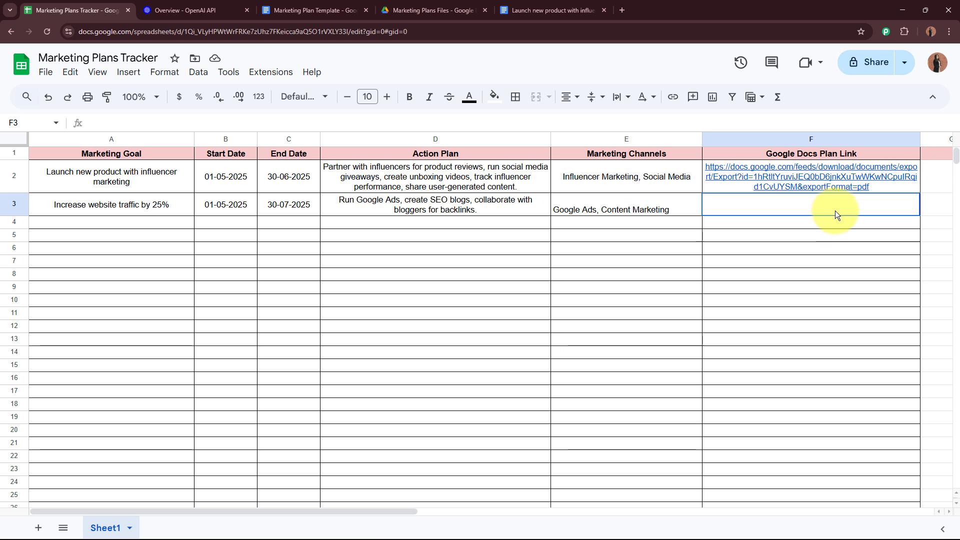
left_click(812, 273)
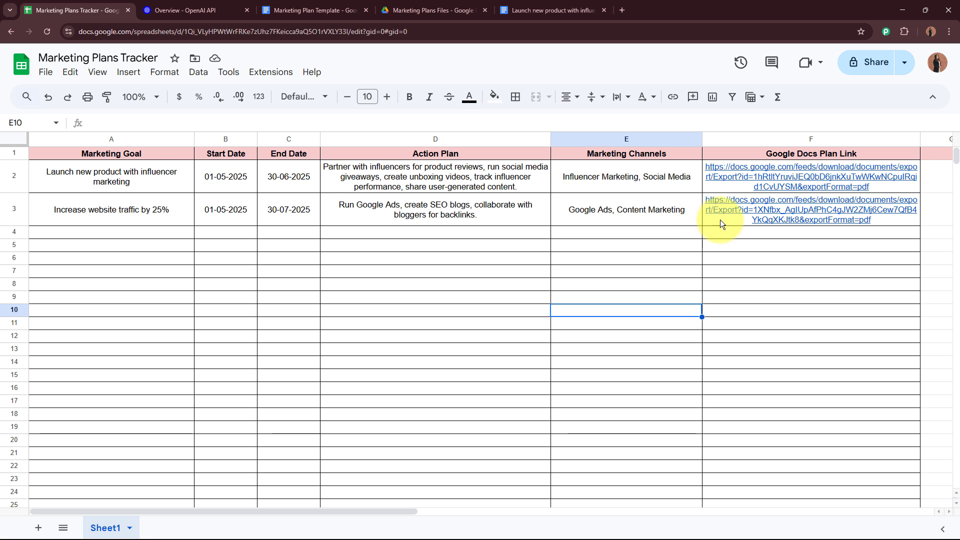
Download the marketing plan PDF from the plan link in row 3 and open the downloaded file
mouse_move(720, 220)
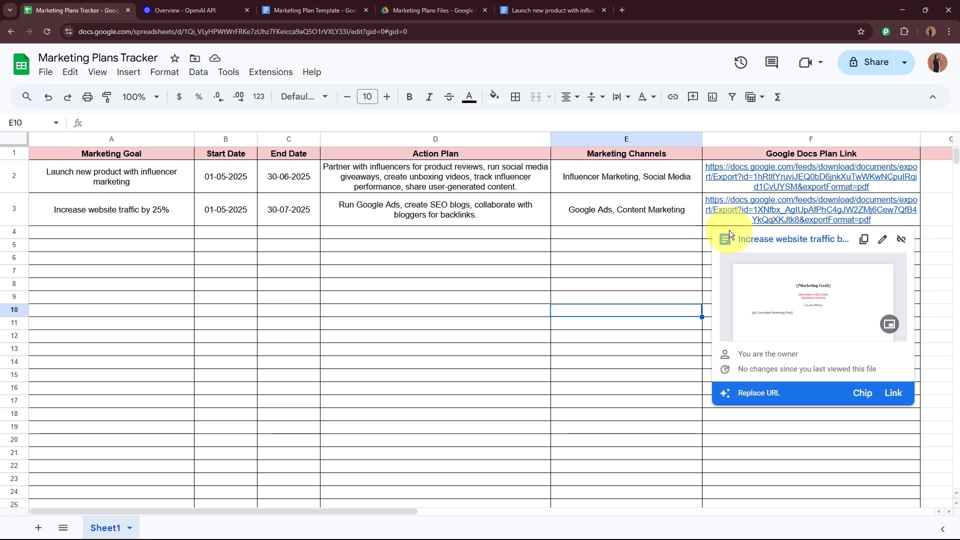
left_click(797, 239)
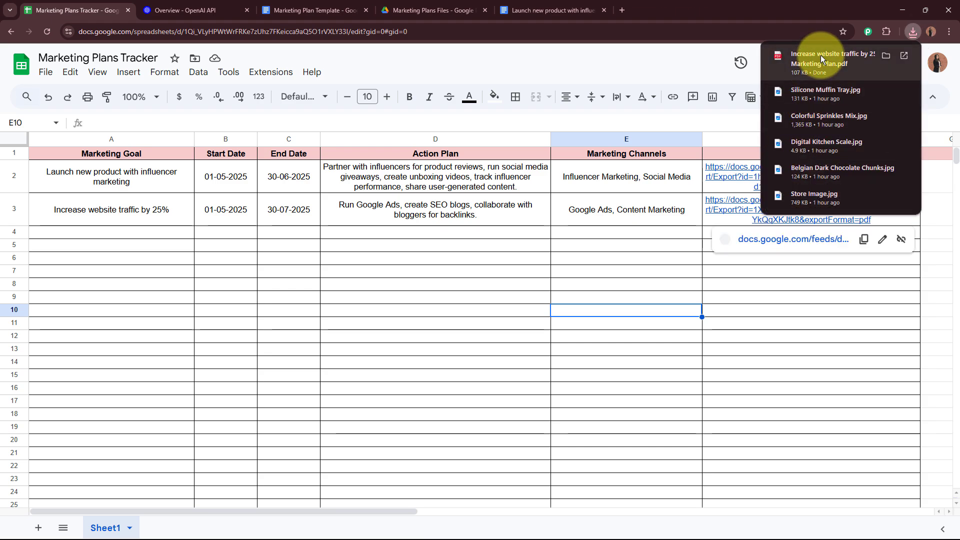
left_click(821, 55)
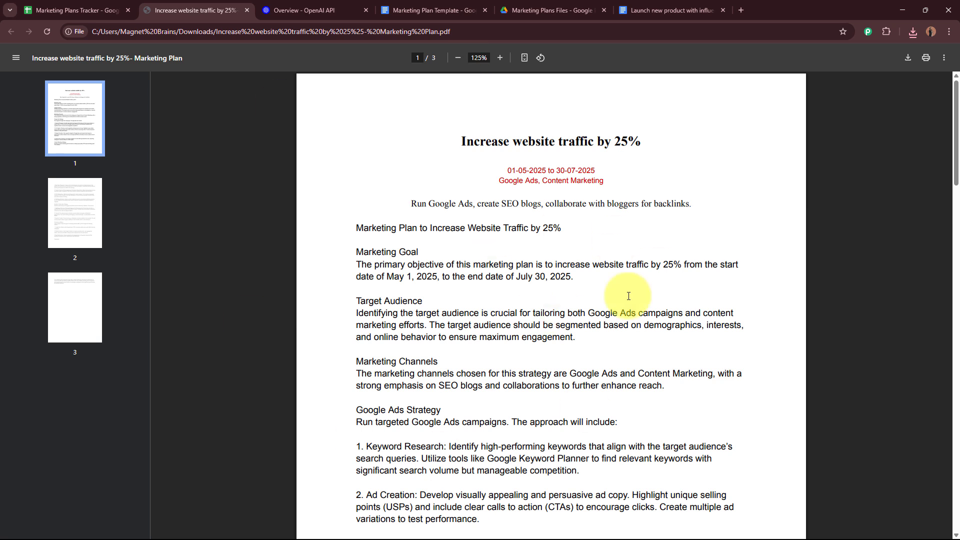
Review the PDF's title, dates, channels, action plan and generated marketing plan through to the conclusion
left_click_drag(461, 142, 632, 140)
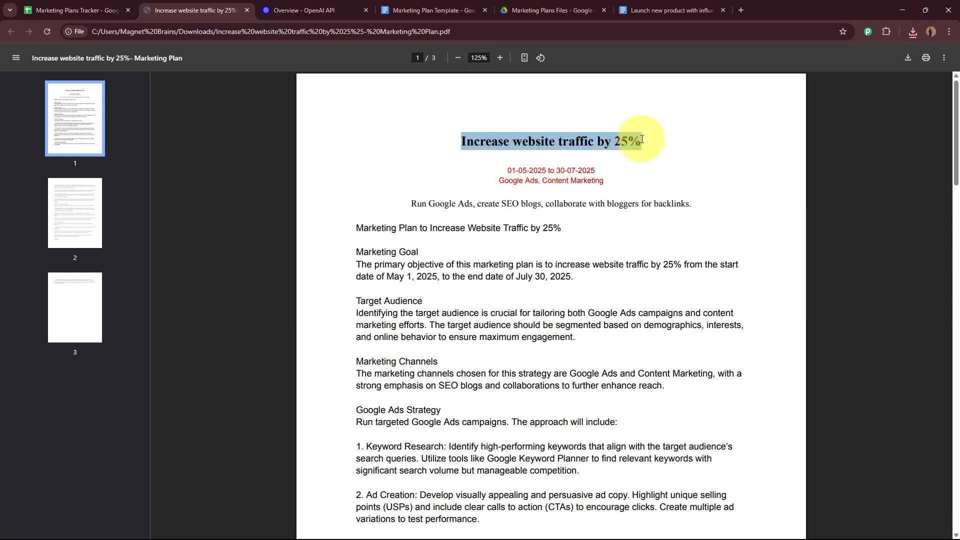
left_click_drag(497, 171, 617, 173)
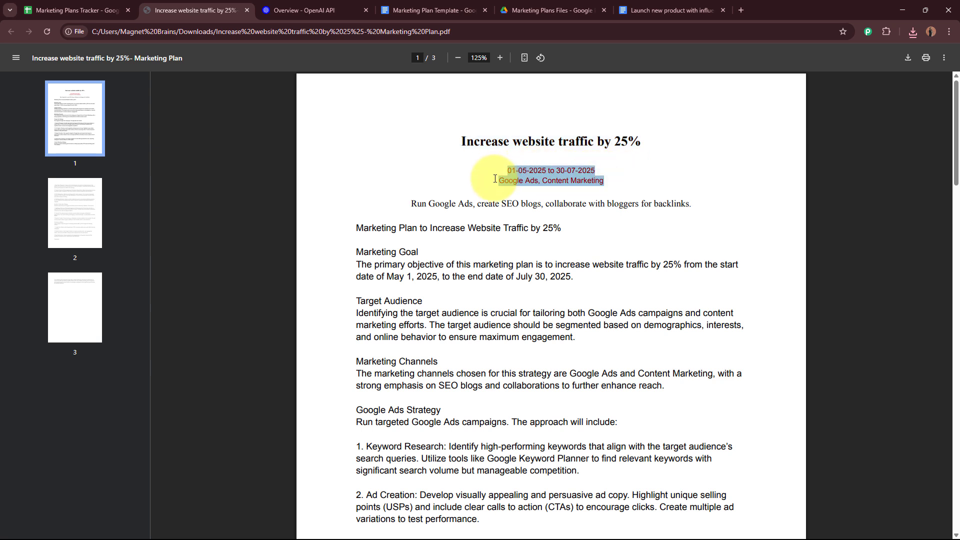
left_click_drag(411, 203, 694, 199)
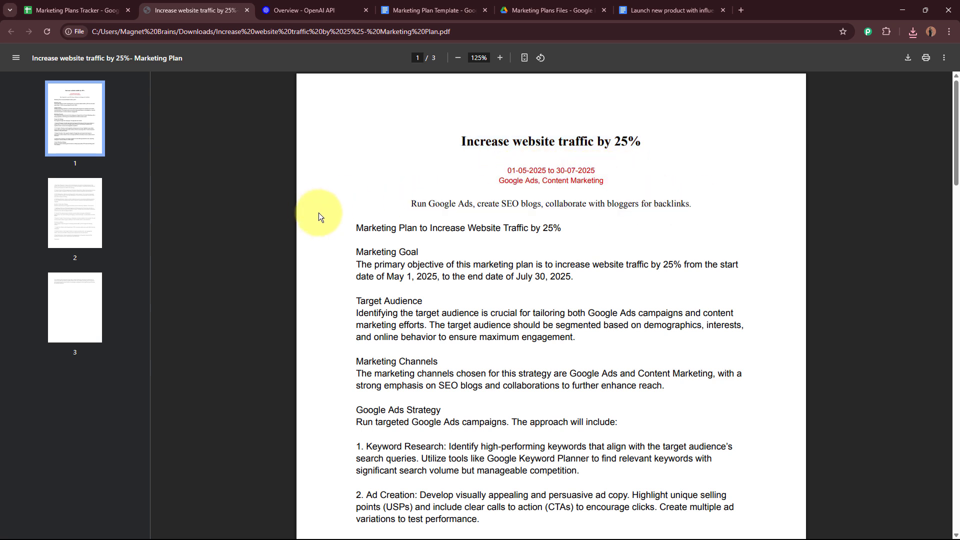
left_click_drag(356, 226, 451, 312)
scroll(419, 288, "down", 10)
scroll(395, 231, "down", 15)
left_click(439, 293)
scroll(440, 294, "up", 20)
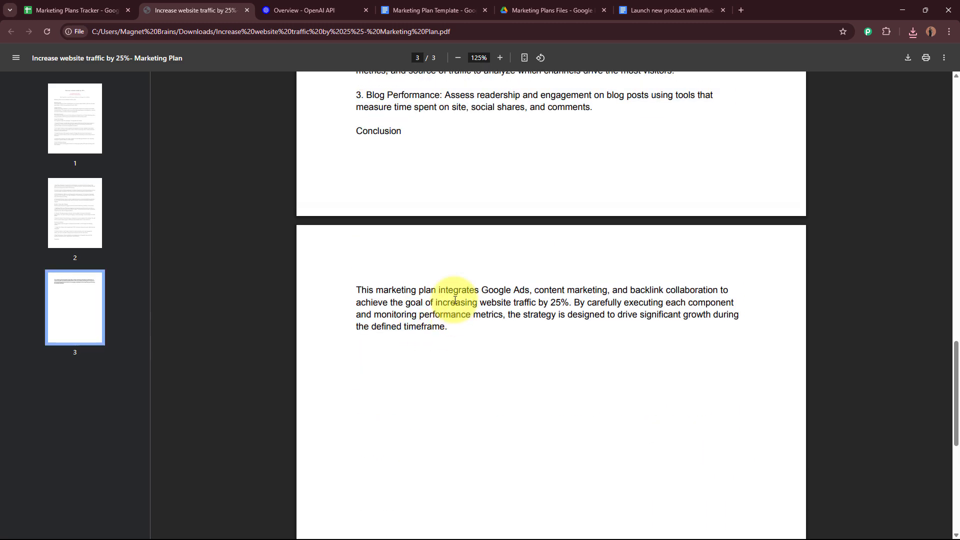
Review the section headings of the generated plan in the PDF, close it and return to the Marketing Plans Tracker sheet
scroll(446, 294, "up", 4)
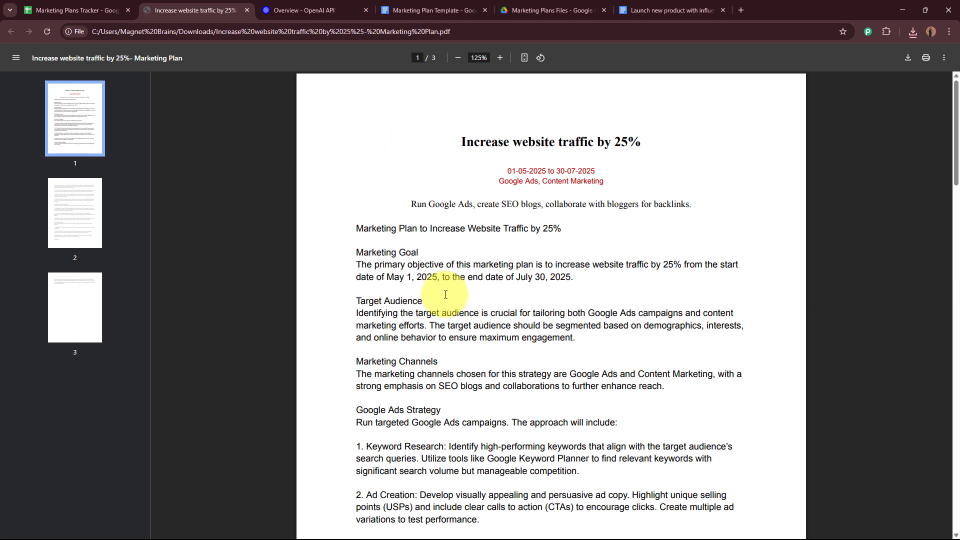
left_click_drag(358, 231, 557, 228)
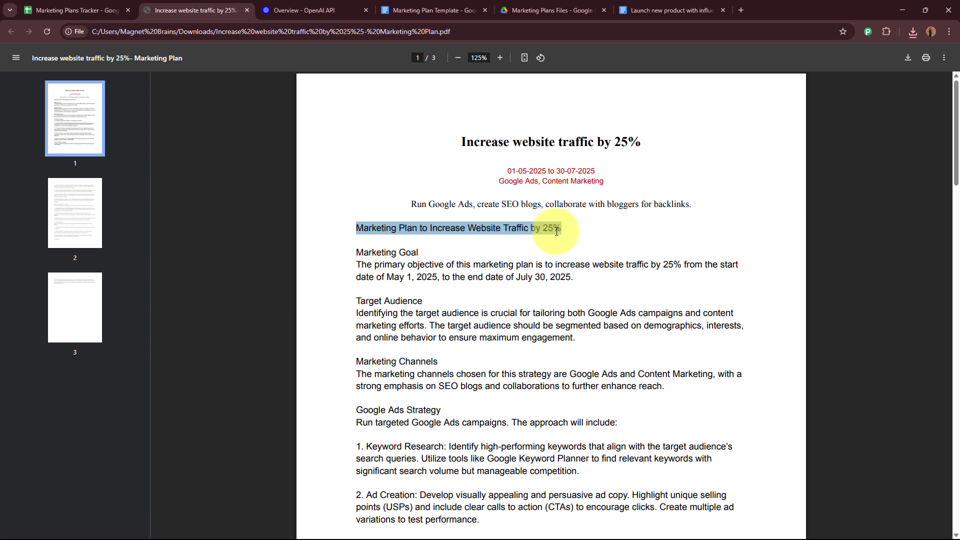
left_click_drag(357, 252, 401, 306)
left_click(681, 398)
scroll(681, 398, "down", 20)
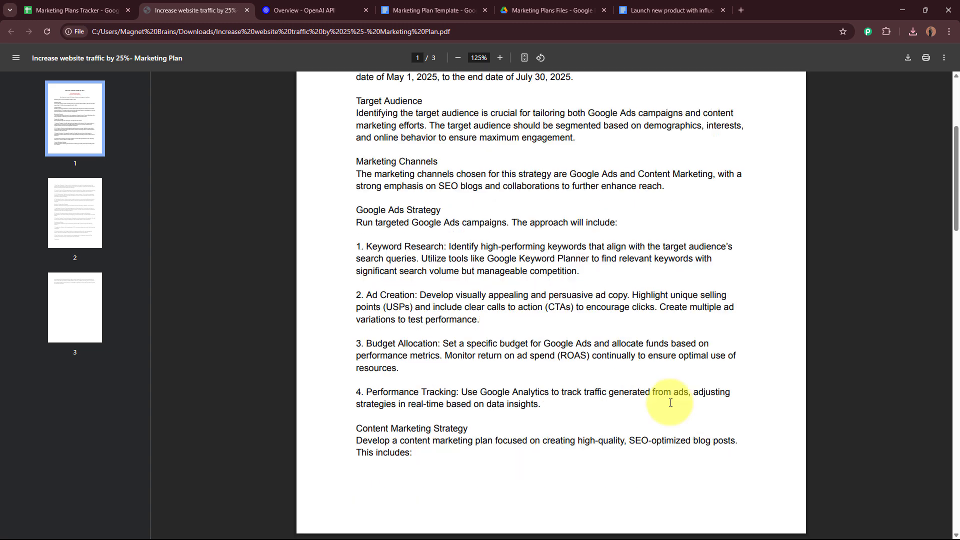
scroll(670, 403, "up", 20)
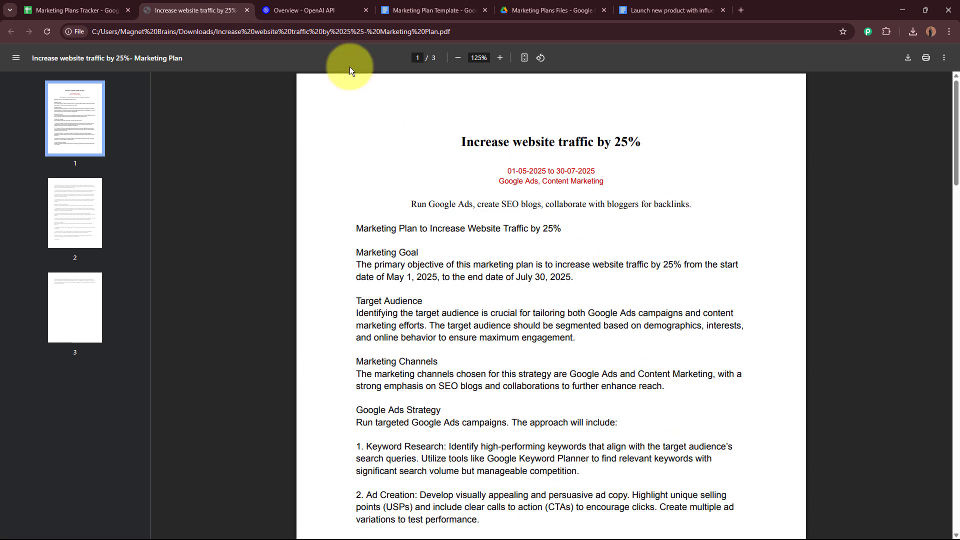
left_click(246, 10)
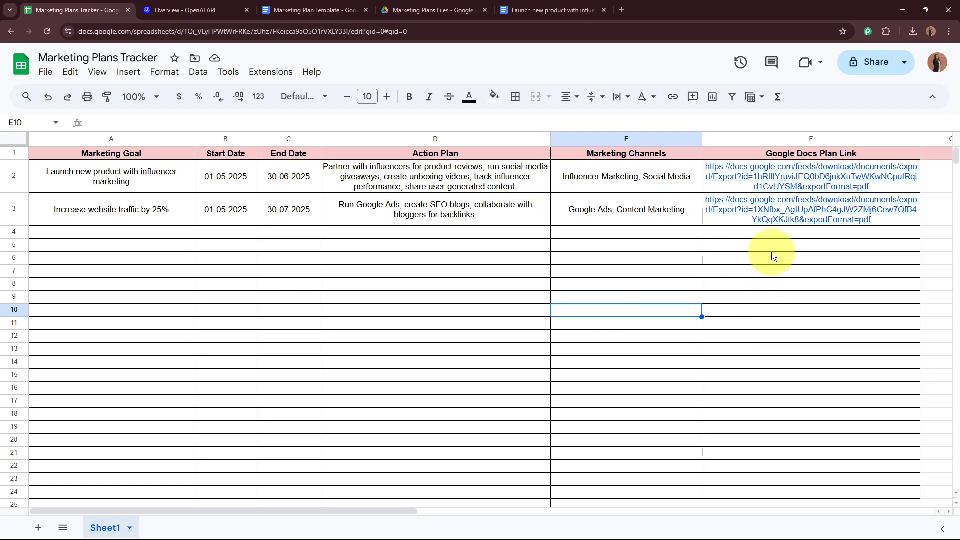
left_click(770, 235)
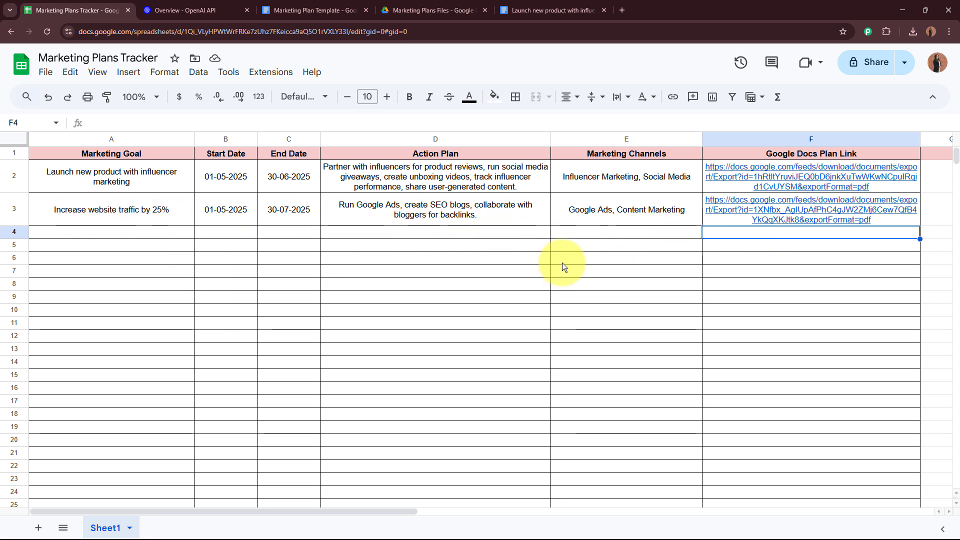
left_click(621, 10)
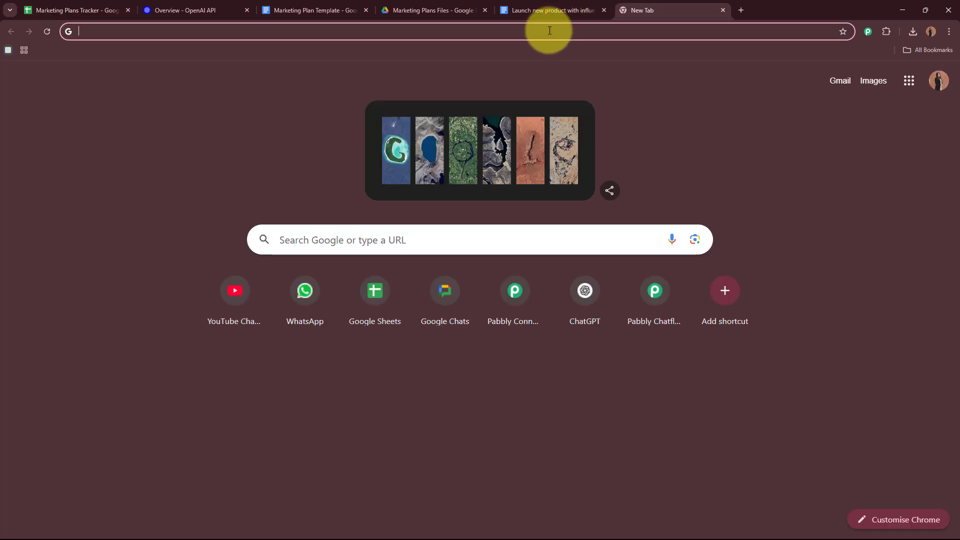
type("www.pab")
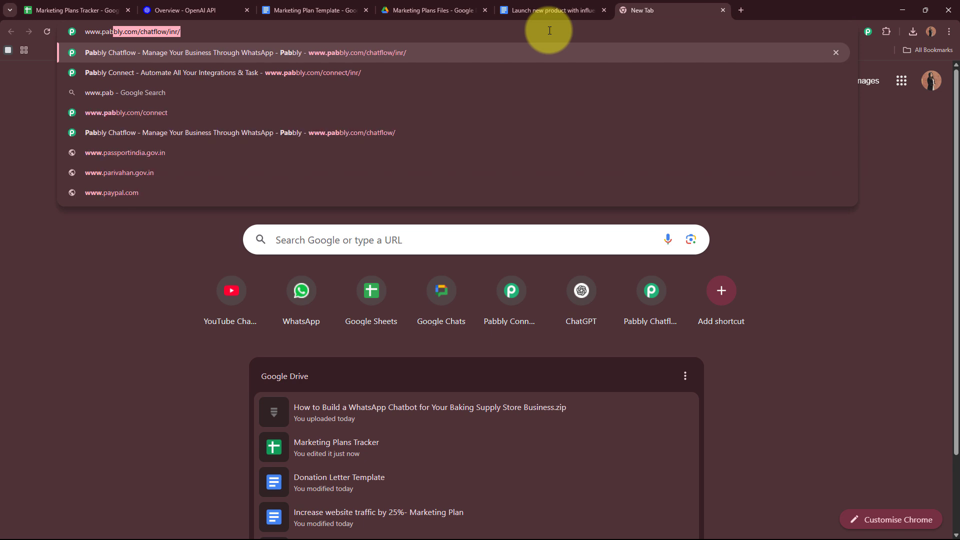
type("bly.co")
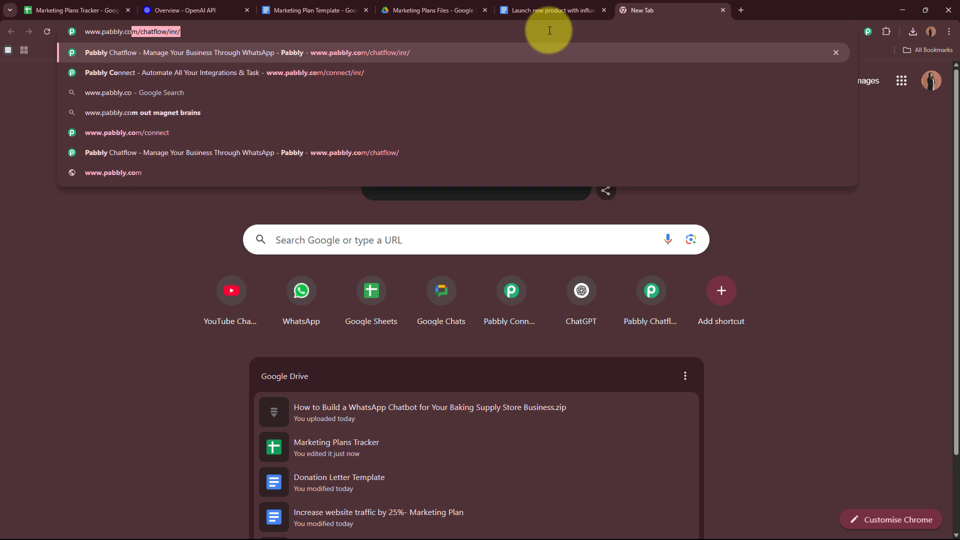
type("m/conn")
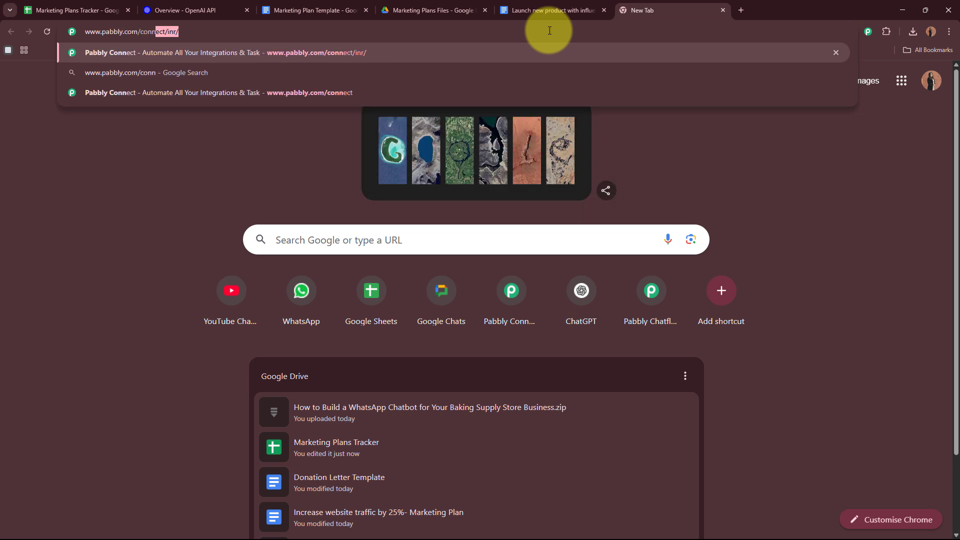
type("ect")
key("Return")
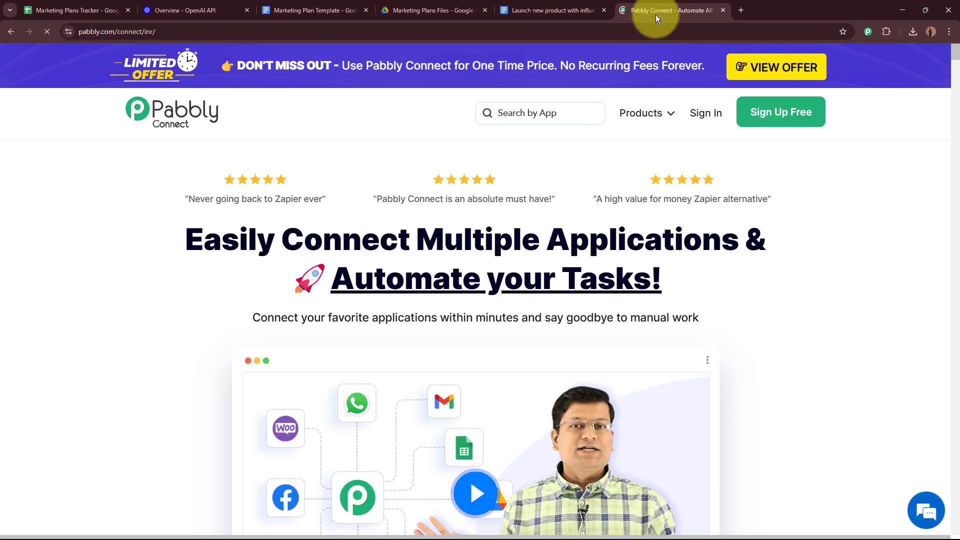
left_click_drag(656, 14, 125, 10)
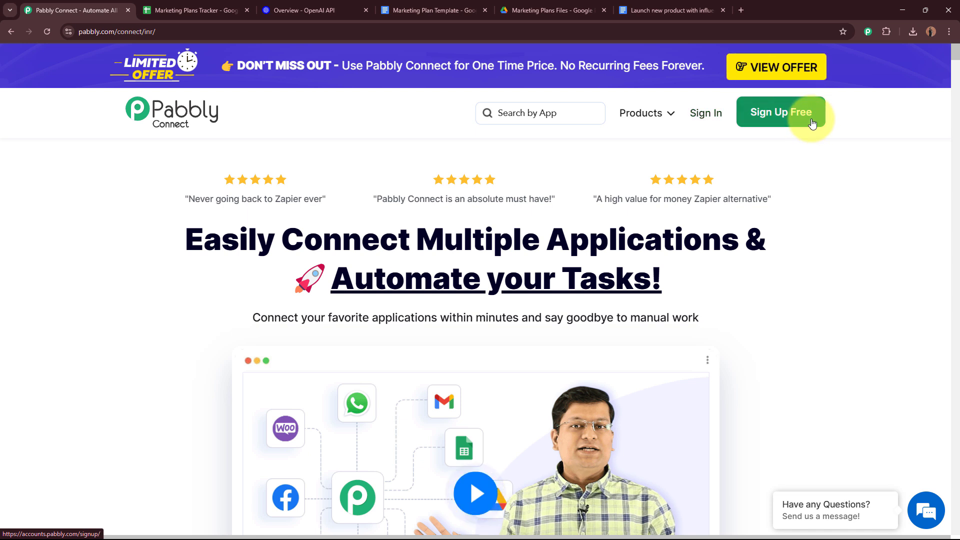
Sign in to Pabbly and access Pabbly Connect from the list of all apps to reach its dashboard
left_click(704, 114)
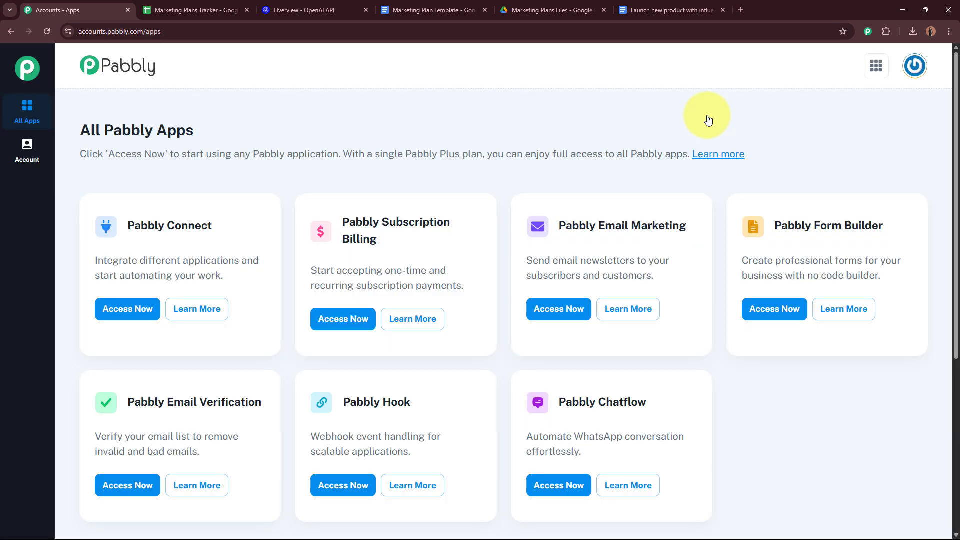
left_click_drag(83, 126, 218, 126)
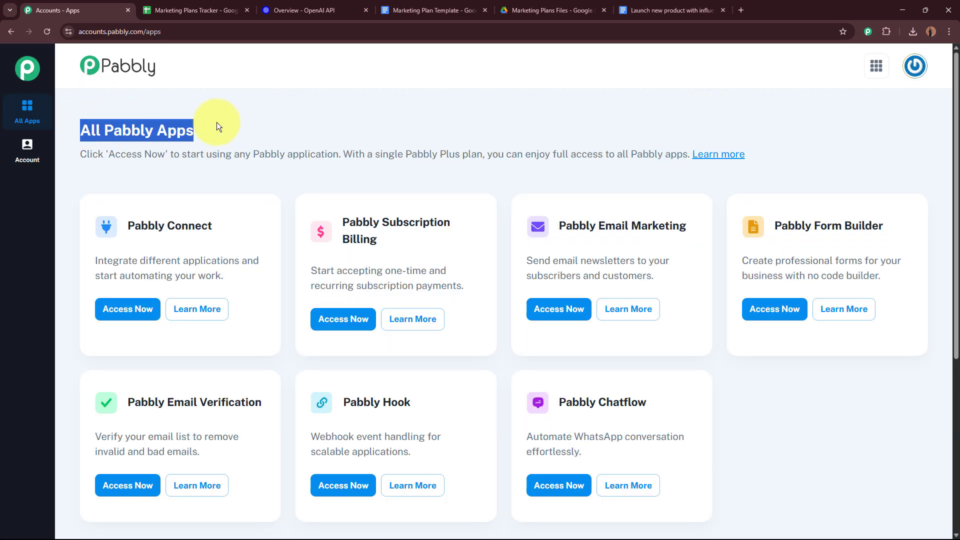
left_click(461, 118)
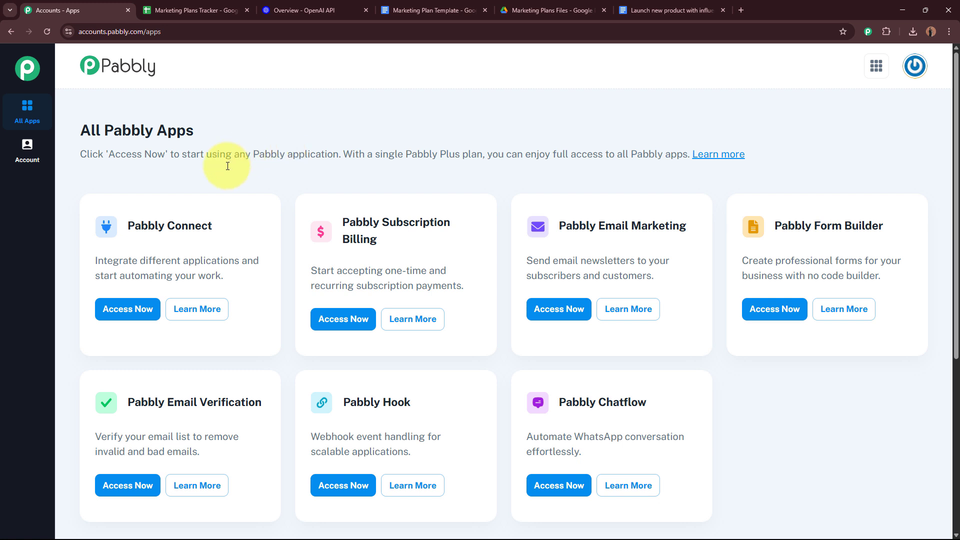
left_click_drag(129, 220, 223, 227)
left_click(222, 227)
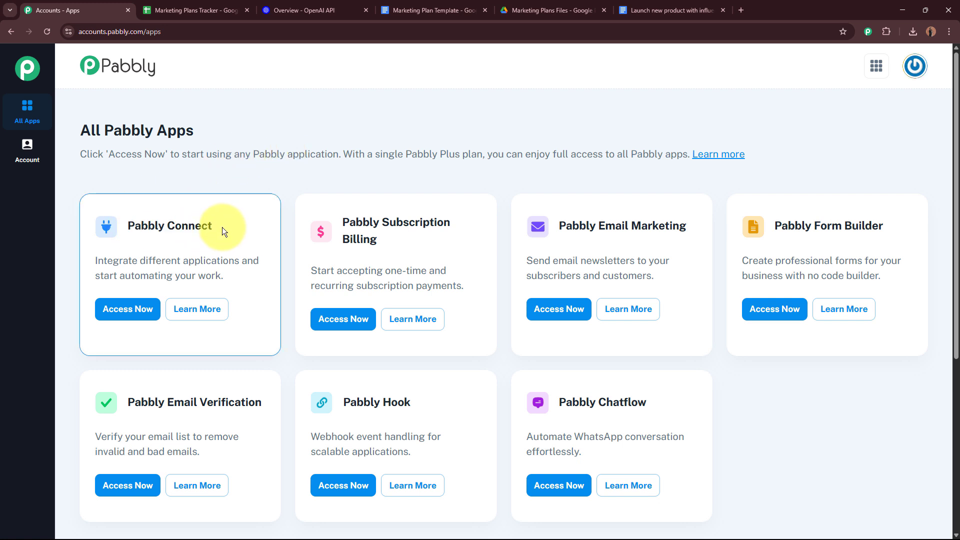
left_click(125, 308)
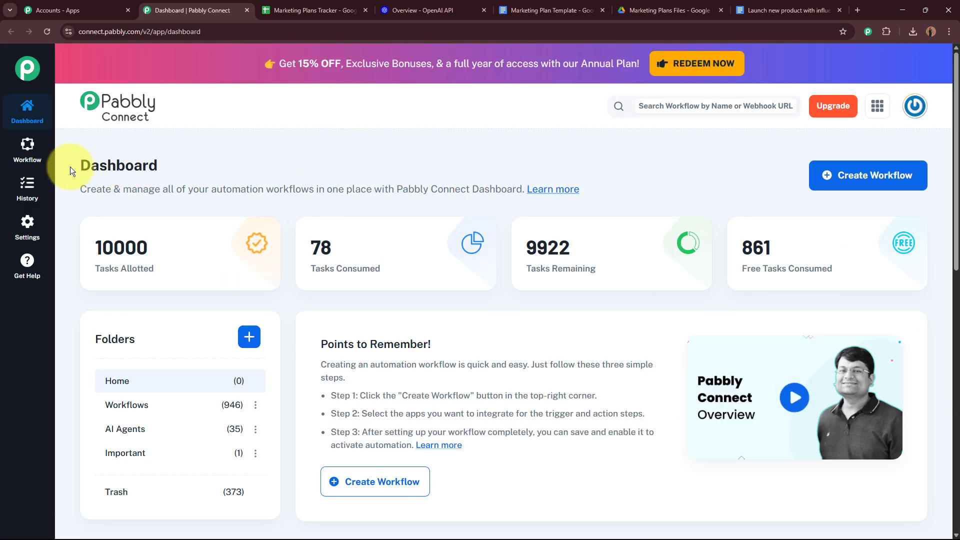
left_click_drag(70, 166, 176, 166)
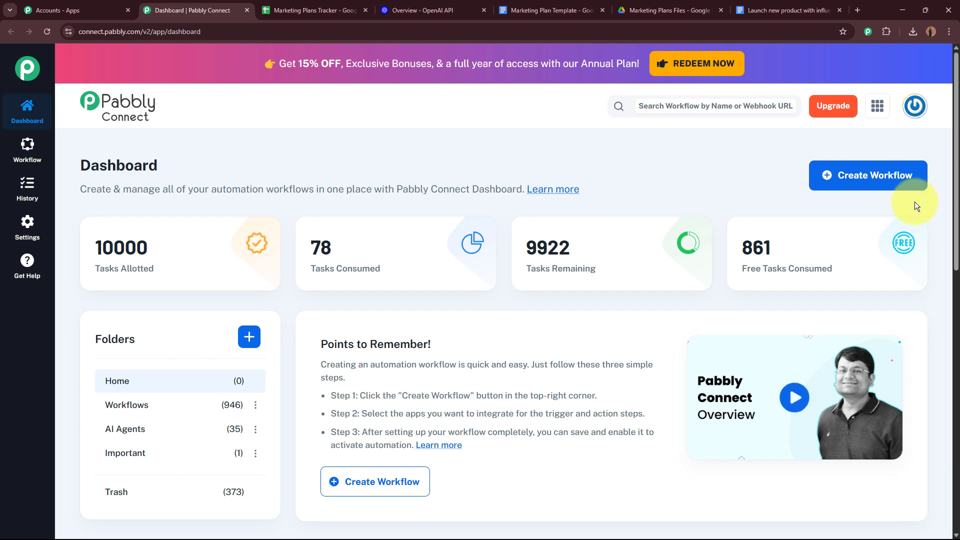
Create a workflow named "AI Agent to Create Marketing Plans" in the AI Agents folder
left_click(887, 184)
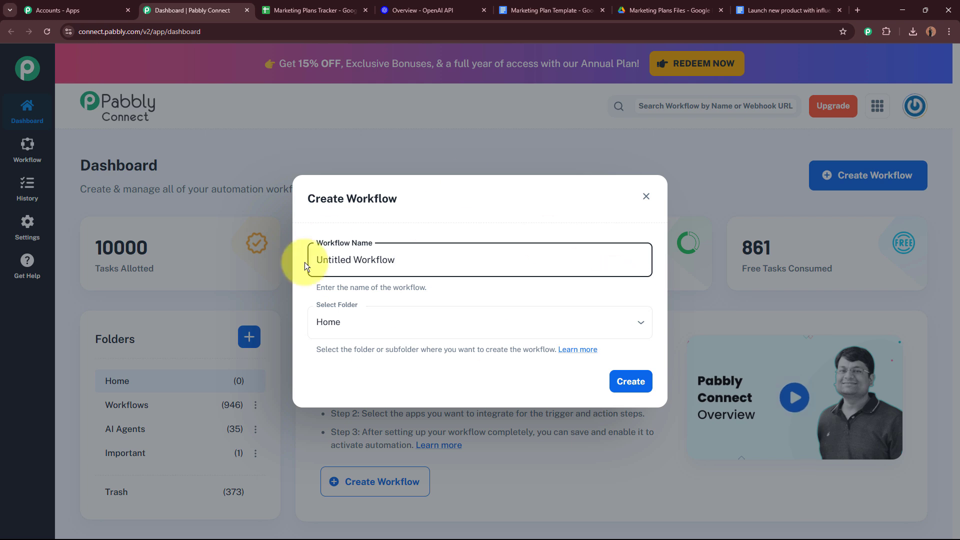
left_click_drag(403, 260, 241, 268)
key("BackSpace")
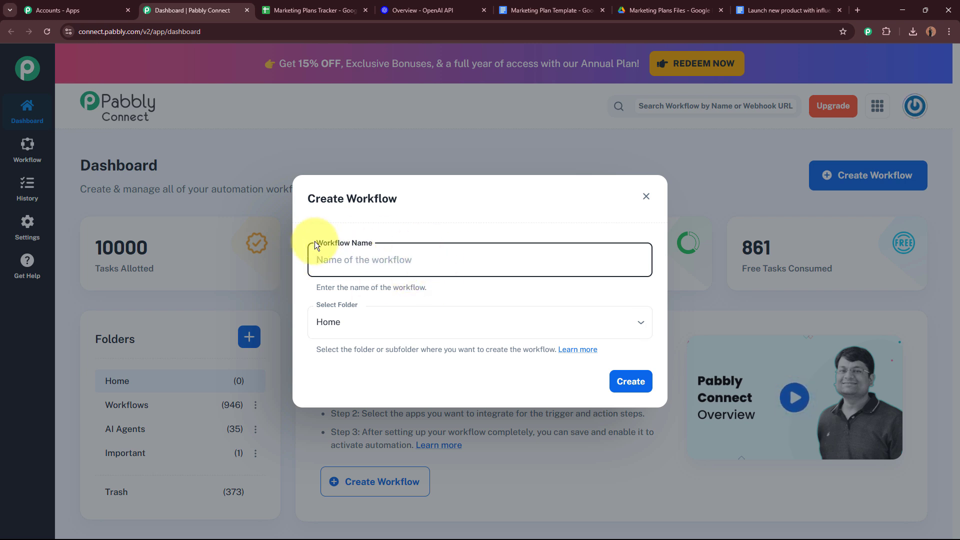
type("AI Agent to Create Marketing Plans")
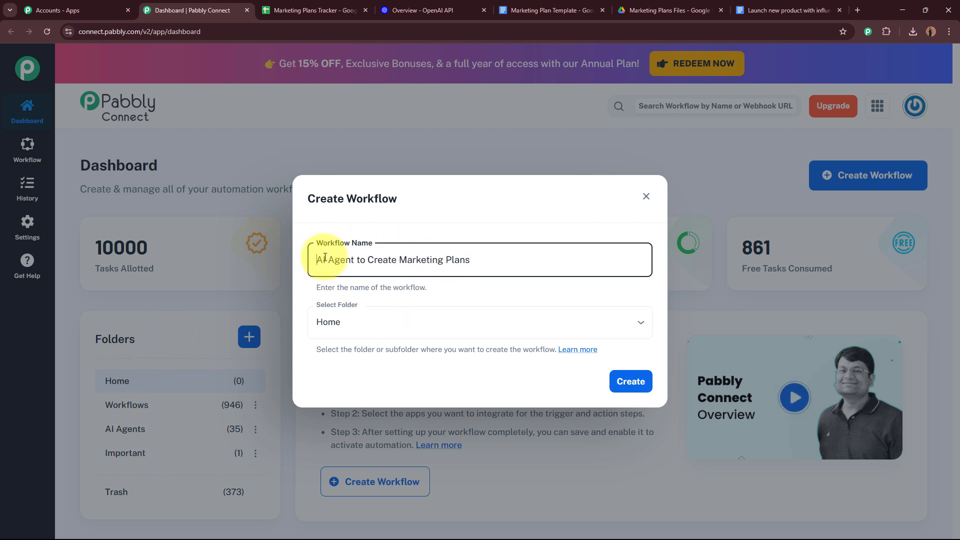
left_click_drag(317, 259, 527, 259)
left_click(493, 322)
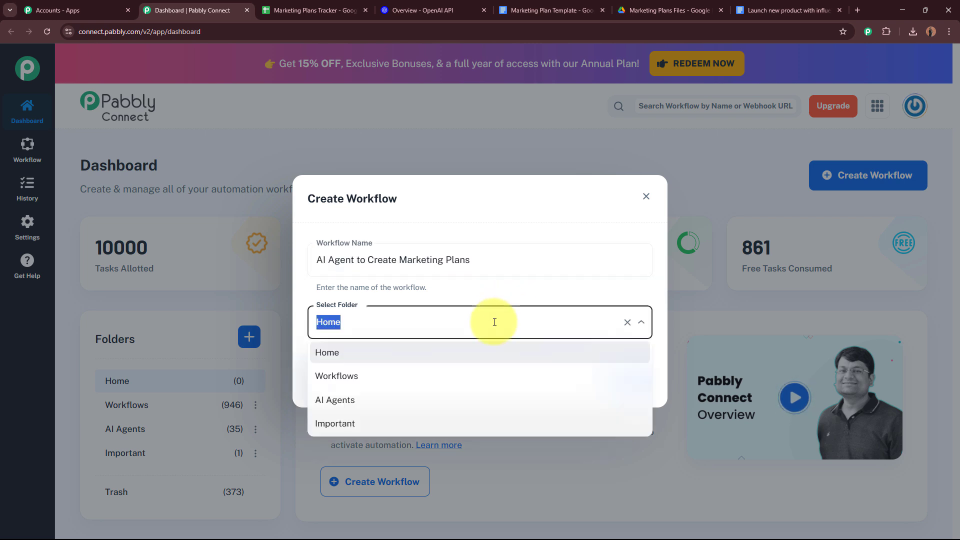
left_click(405, 404)
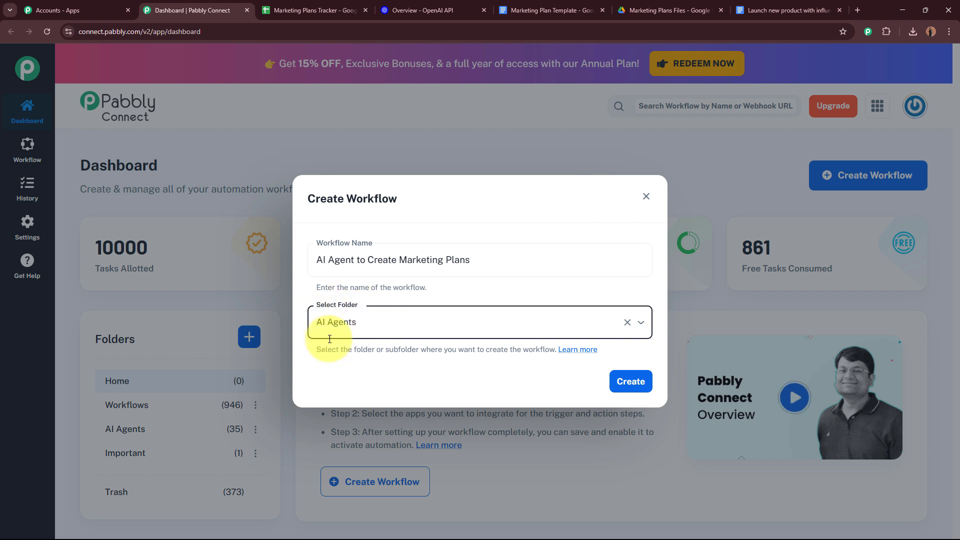
left_click_drag(313, 259, 485, 294)
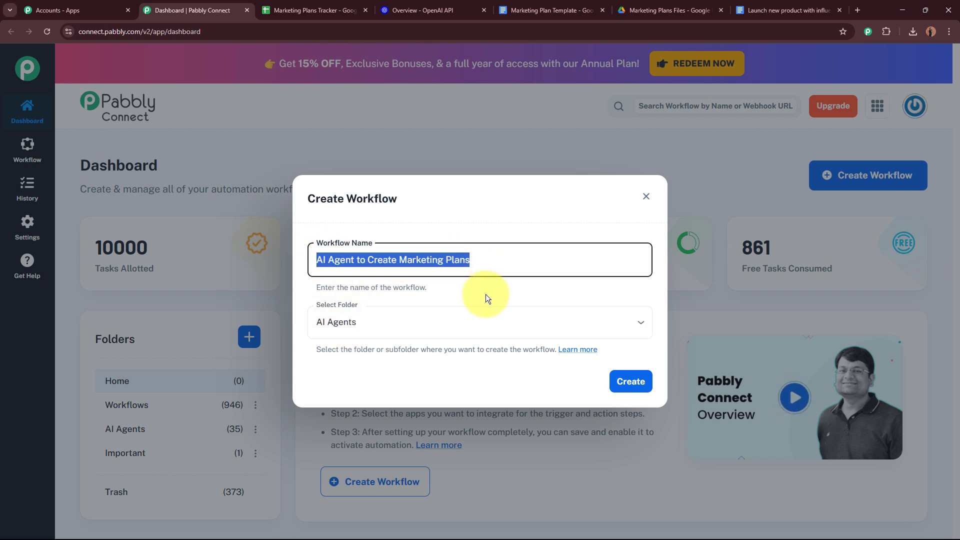
left_click(485, 294)
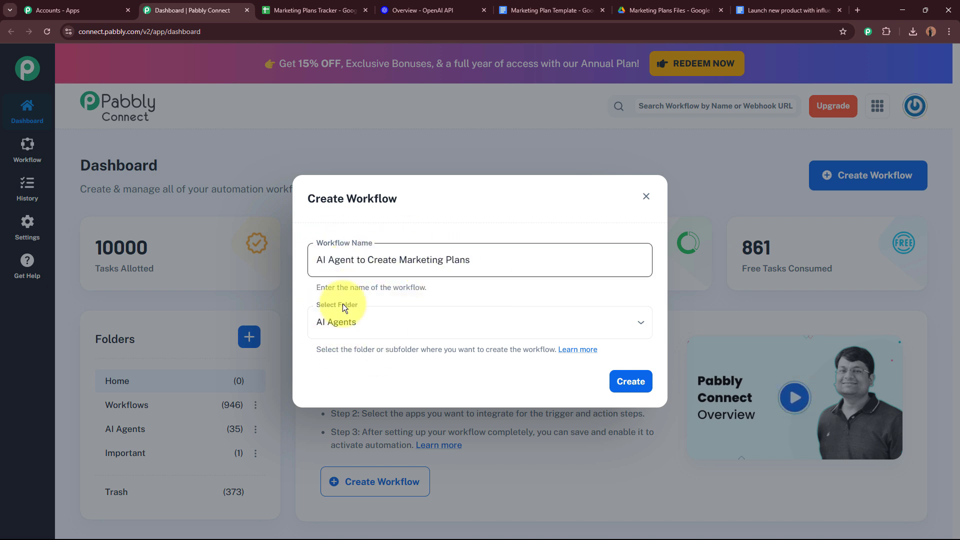
left_click(639, 392)
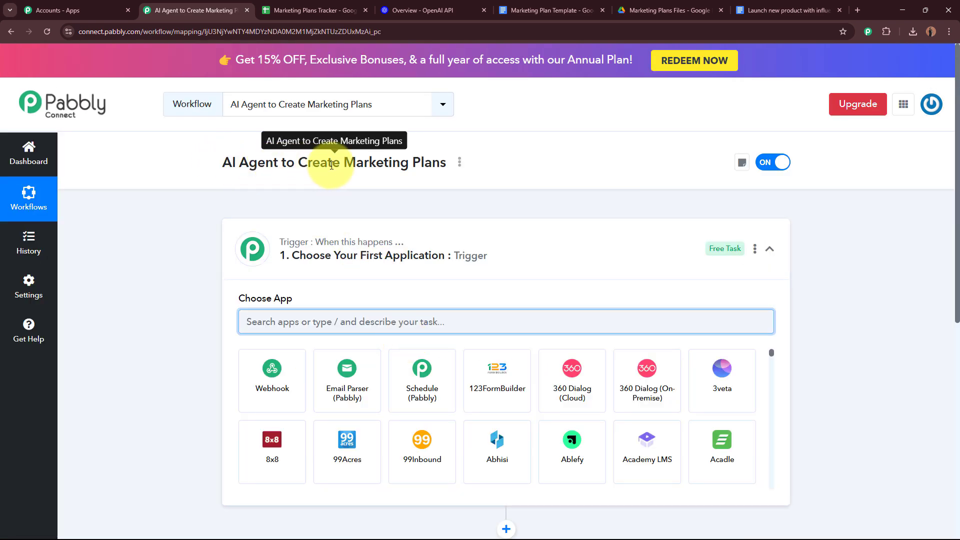
Search for "Google" in the workflow's trigger step and choose Google Sheets as the trigger app
left_click(557, 253)
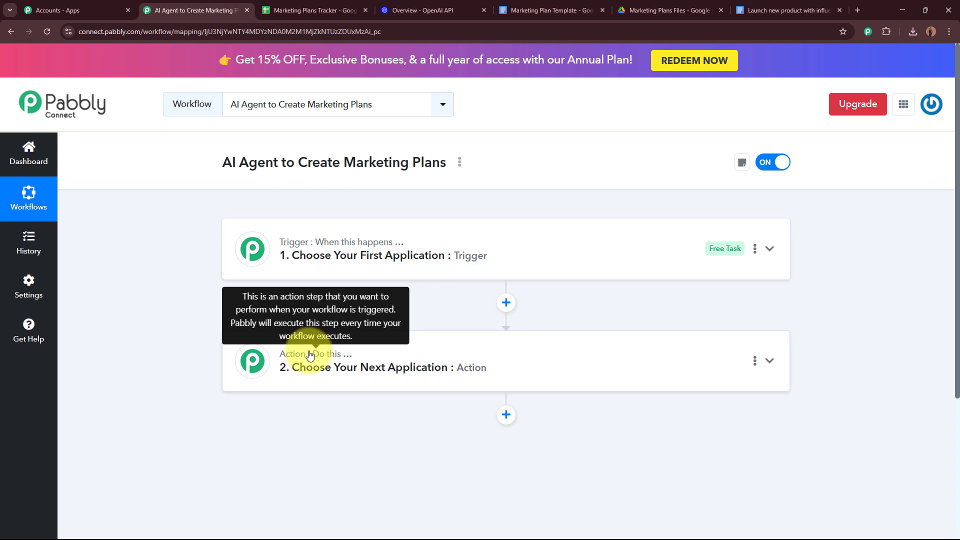
left_click(584, 249)
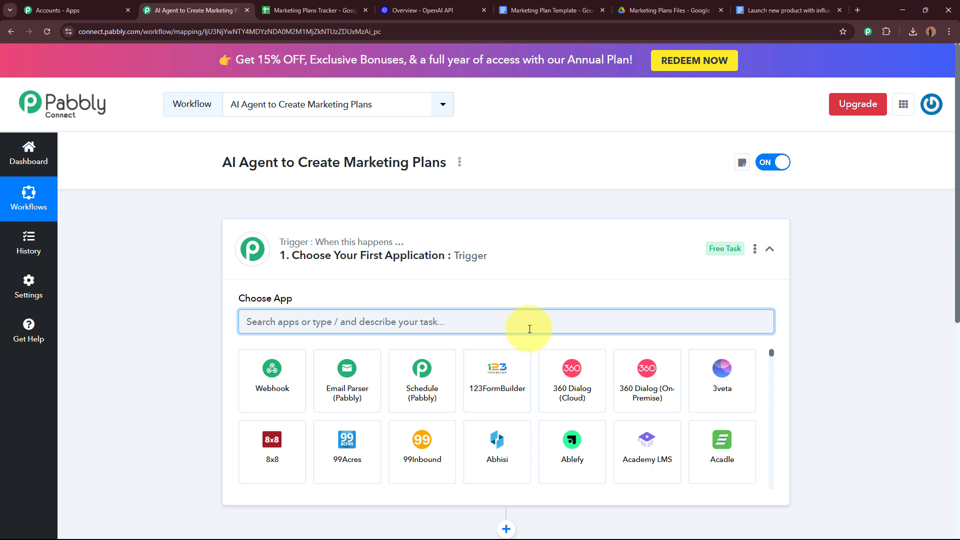
type("Go")
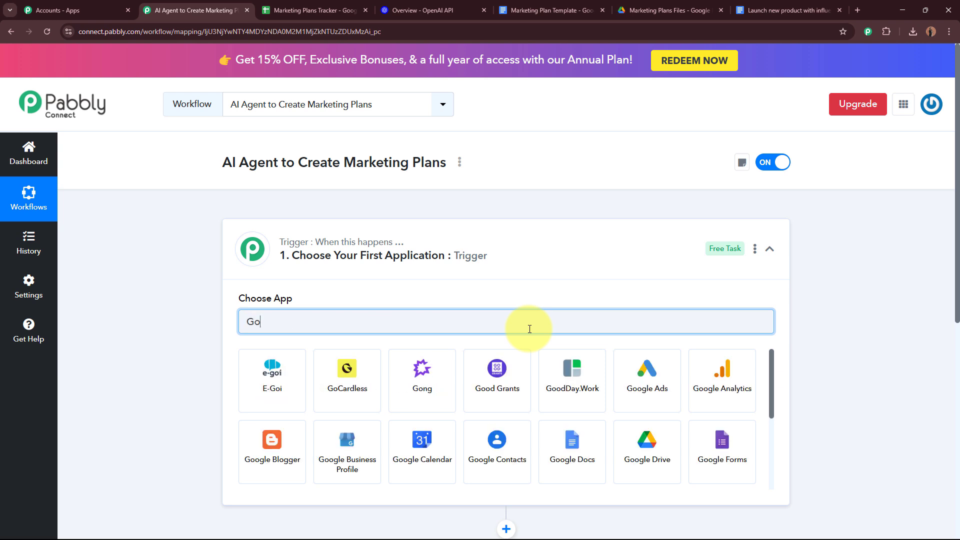
type("ogle")
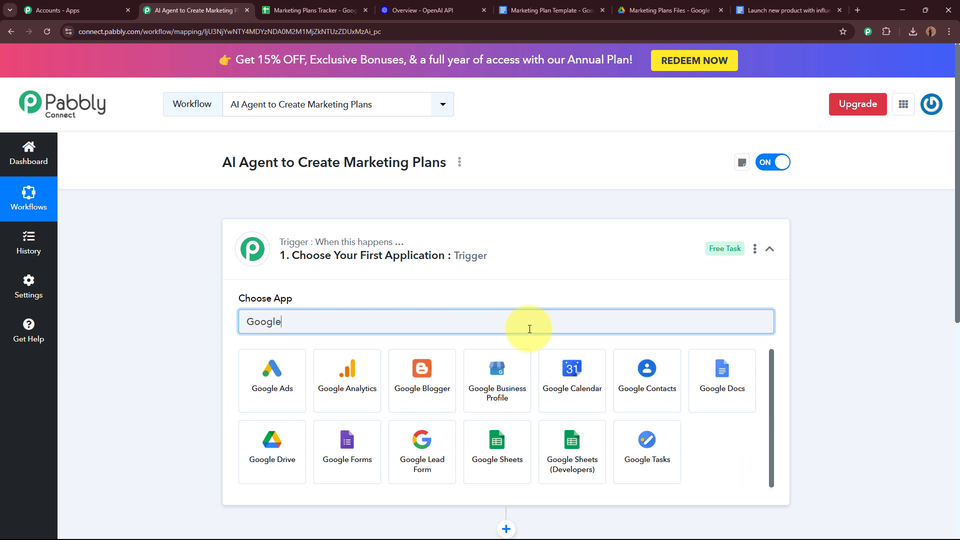
left_click(519, 444)
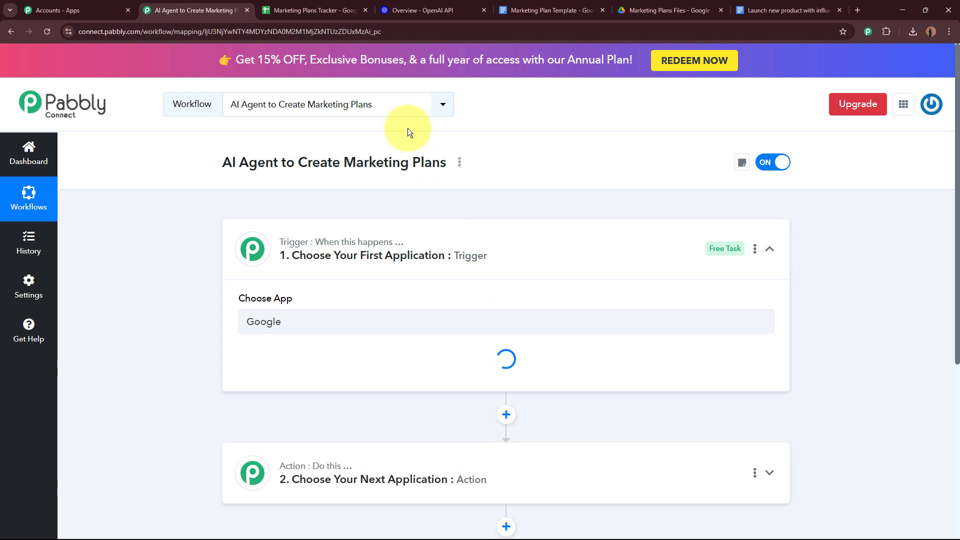
Examine the empty row 4 of the Marketing Plans Tracker from Marketing Goal to Marketing Channels
left_click(324, 5)
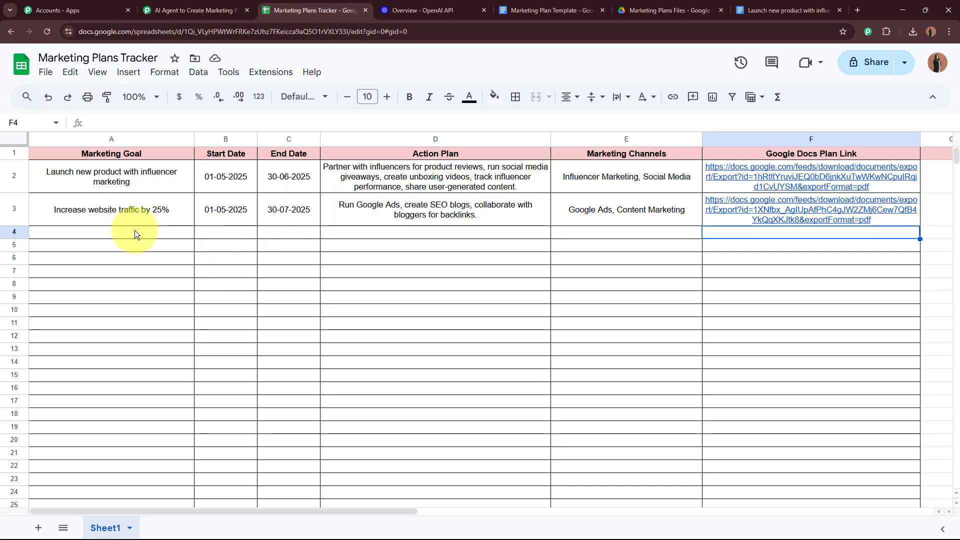
left_click_drag(132, 233, 643, 238)
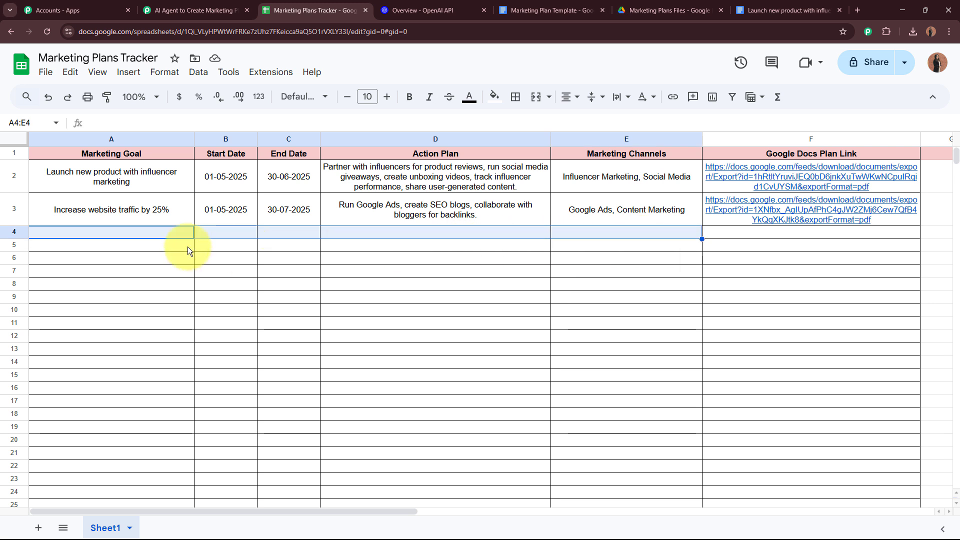
left_click(538, 296)
Return to the Pabbly Connect workflow and set the Google Sheets trigger event to New or Updated Spreadsheet Row
left_click(229, 10)
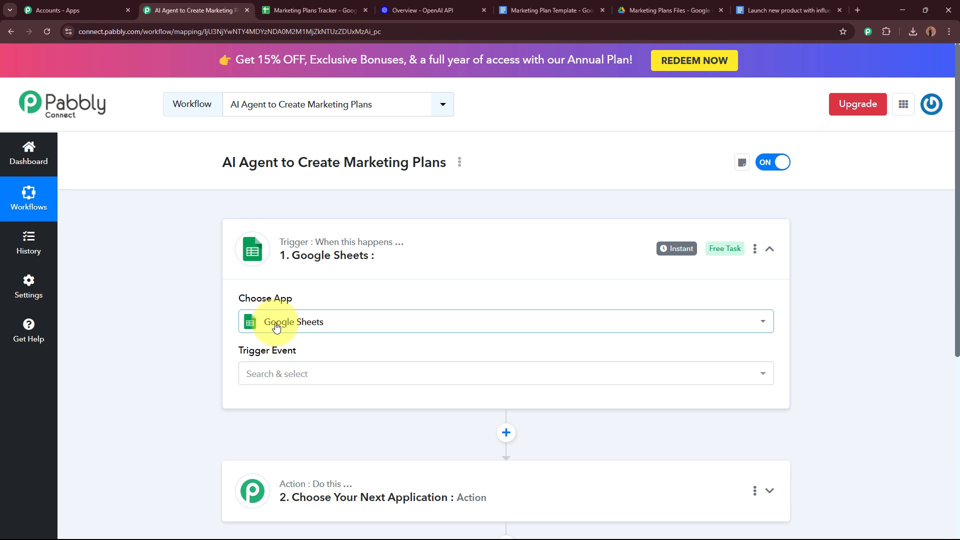
left_click(281, 373)
left_click(296, 433)
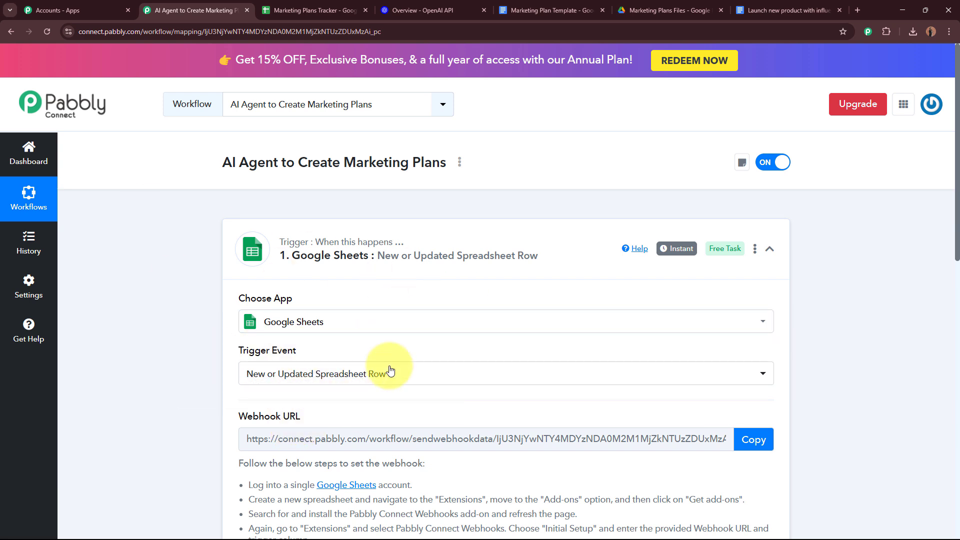
Review the webhook setup instructions of the Google Sheets trigger and copy its webhook URL
scroll(120, 355, "down", 4)
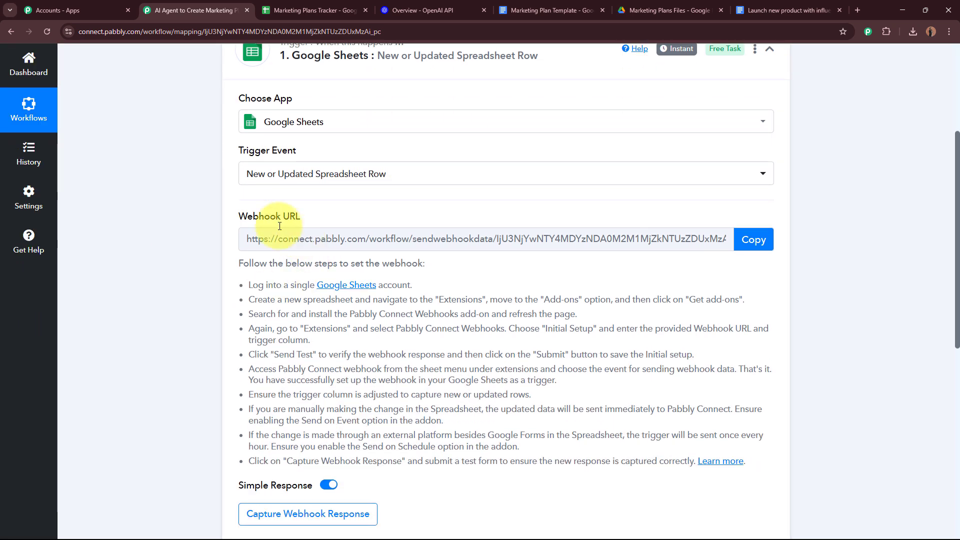
left_click_drag(236, 211, 301, 207)
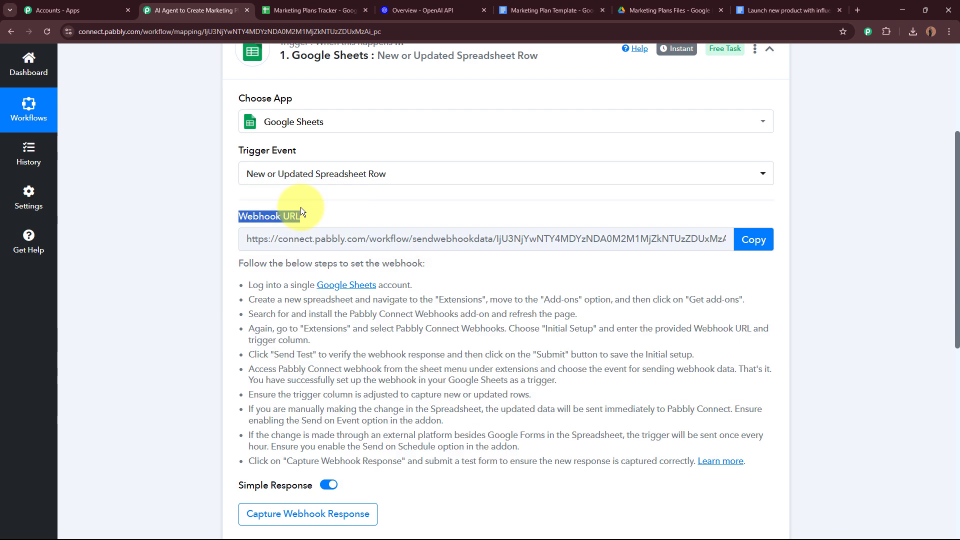
left_click(160, 301)
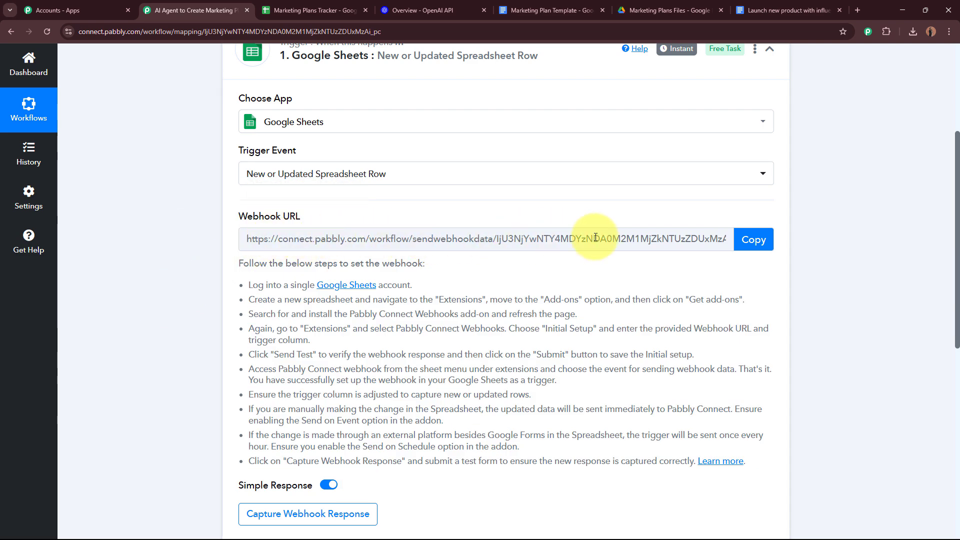
scroll(682, 239, "up", 3)
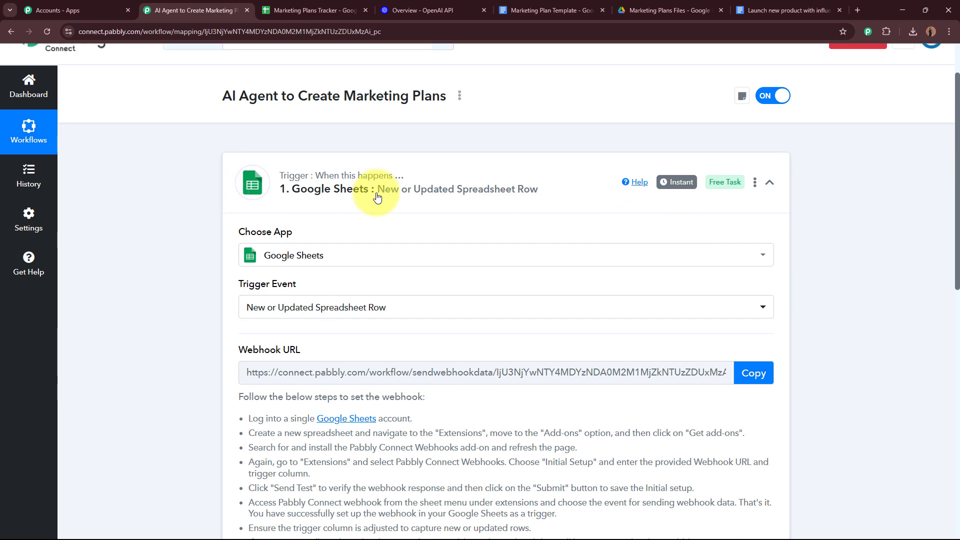
scroll(461, 196, "down", 1)
scroll(460, 196, "down", 3)
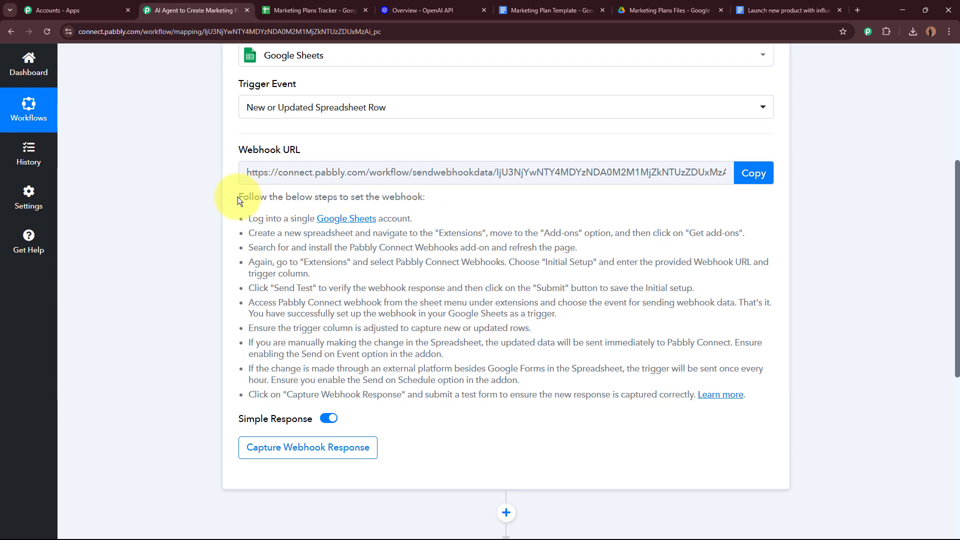
left_click_drag(238, 197, 879, 374)
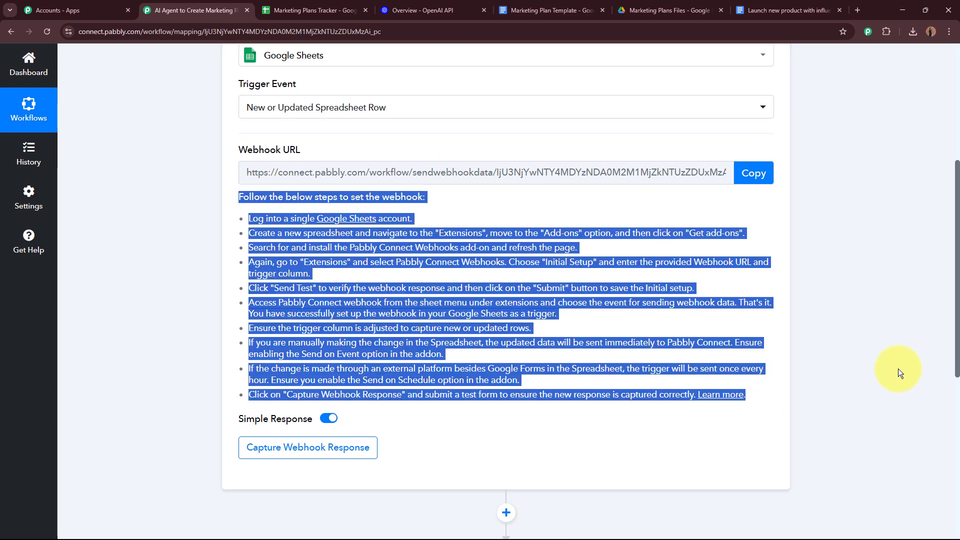
left_click(897, 368)
left_click(764, 172)
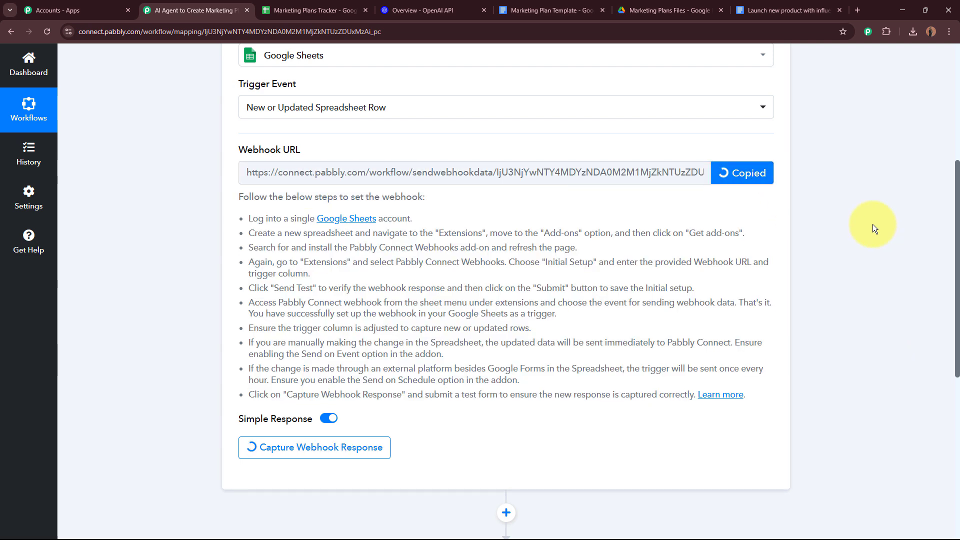
scroll(871, 224, "up", 5)
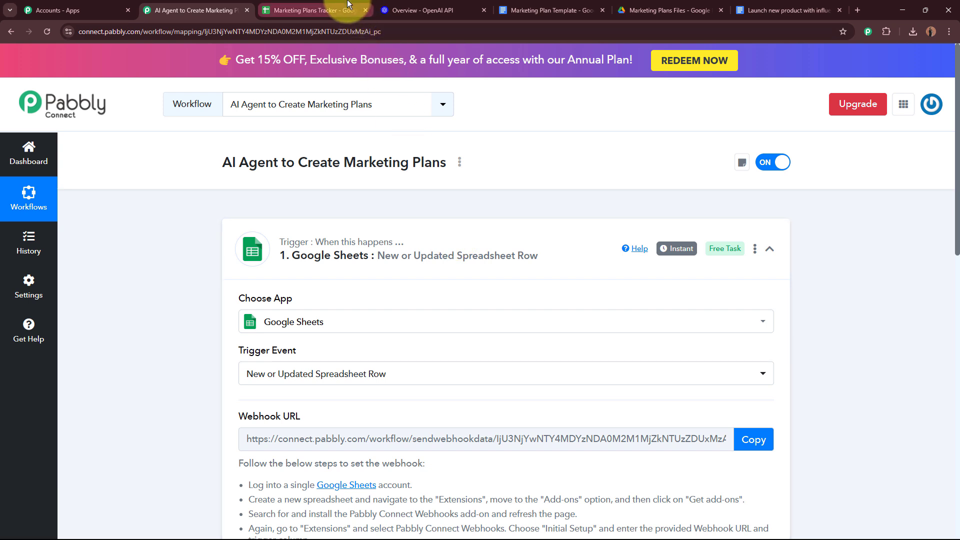
In the Marketing Plans Tracker, search the add-ons marketplace for "Pabbly Connect" and view the Pabbly Connect Webhooks listing
left_click(325, 10)
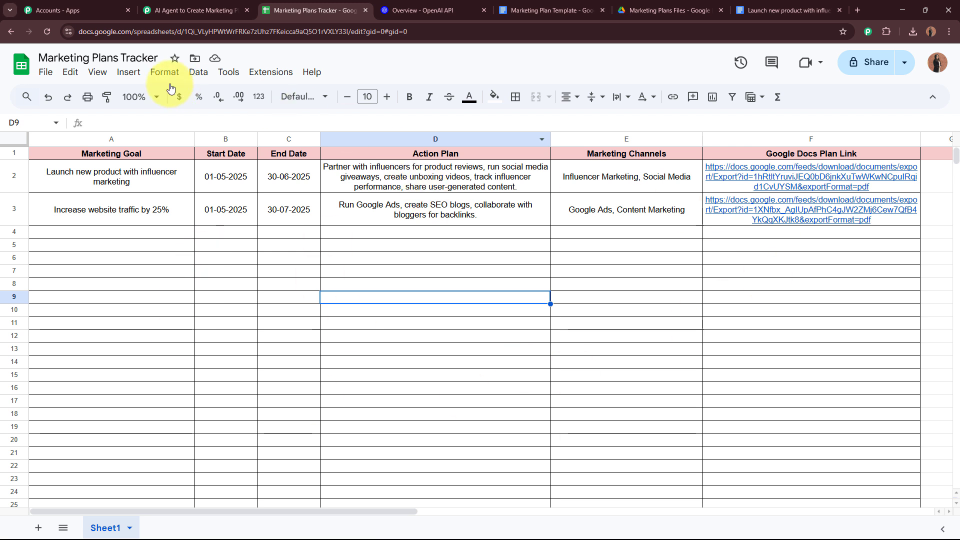
left_click(270, 73)
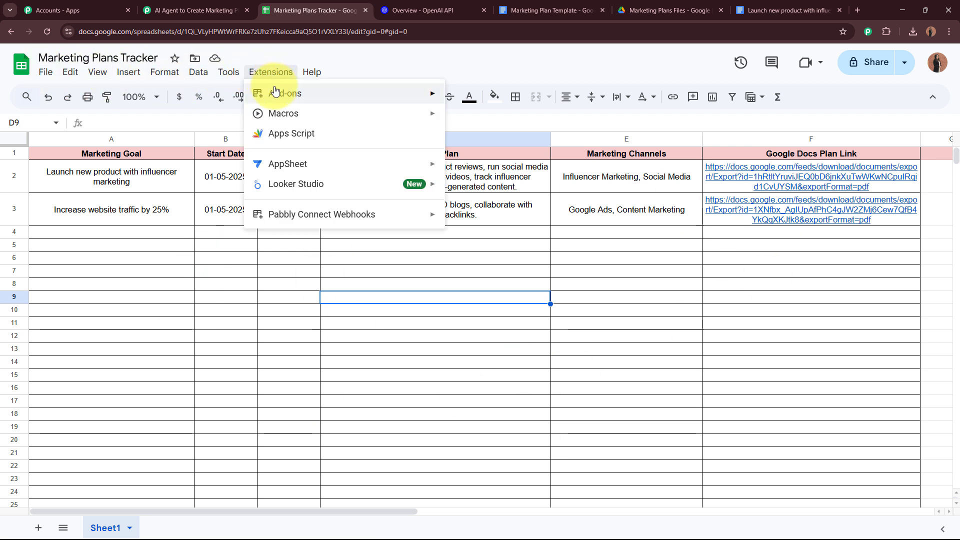
mouse_move(268, 93)
left_click(485, 98)
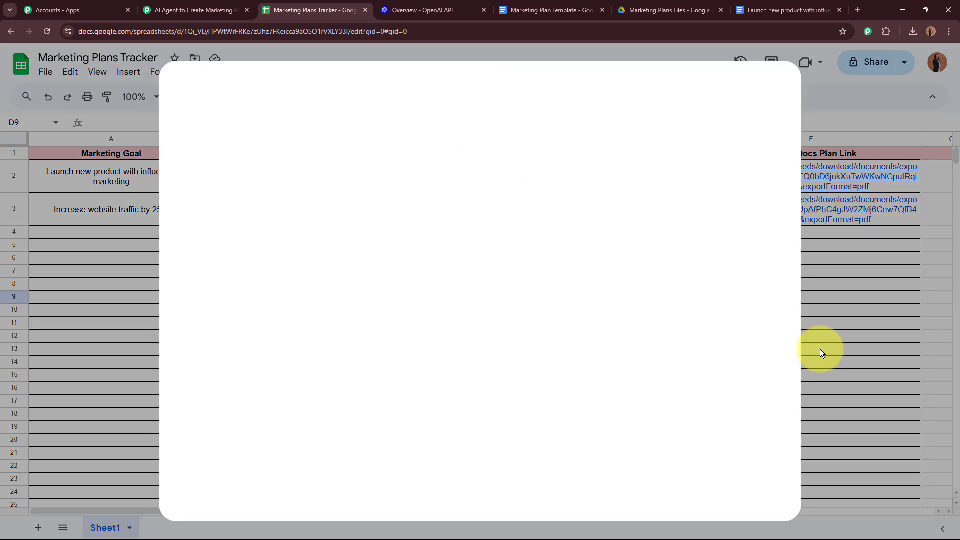
left_click(562, 94)
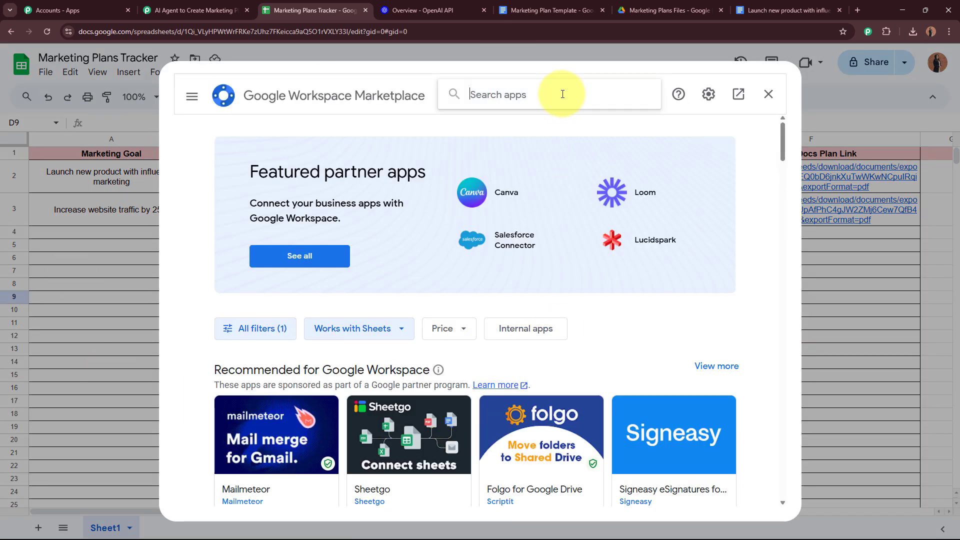
type("Pabb")
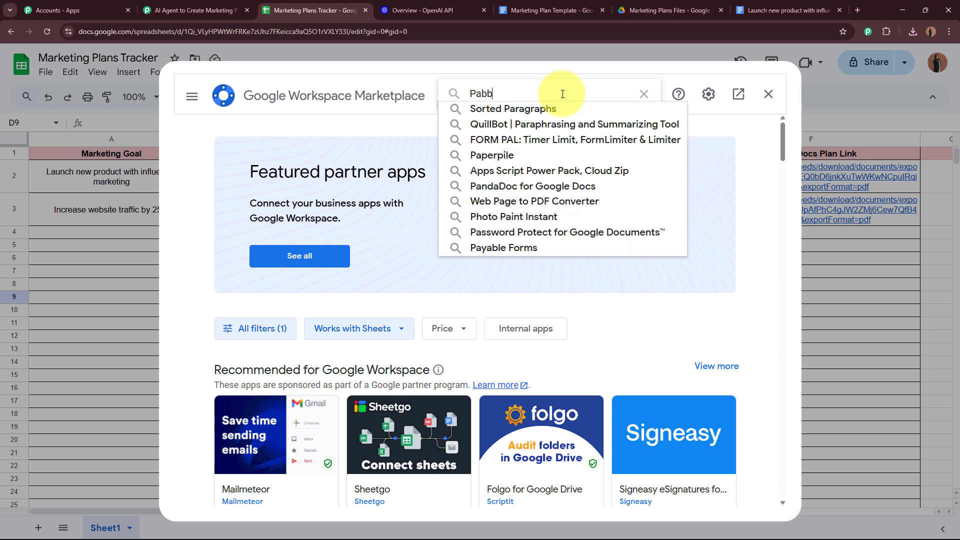
type("ly Connect")
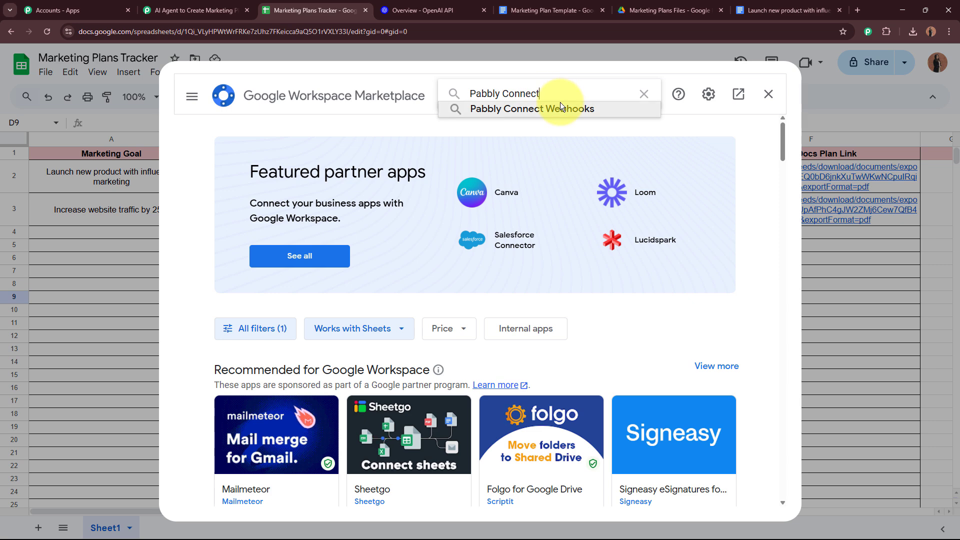
left_click(557, 105)
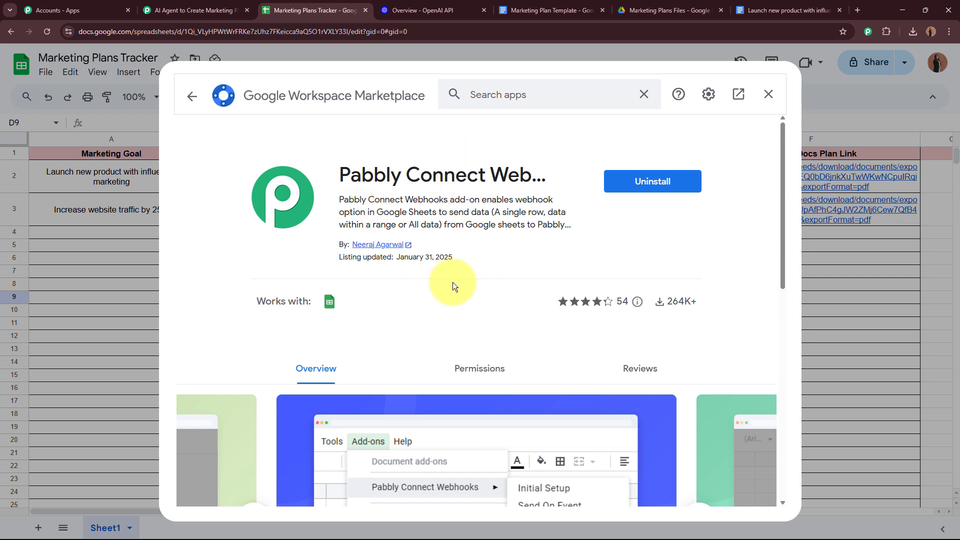
left_click(768, 100)
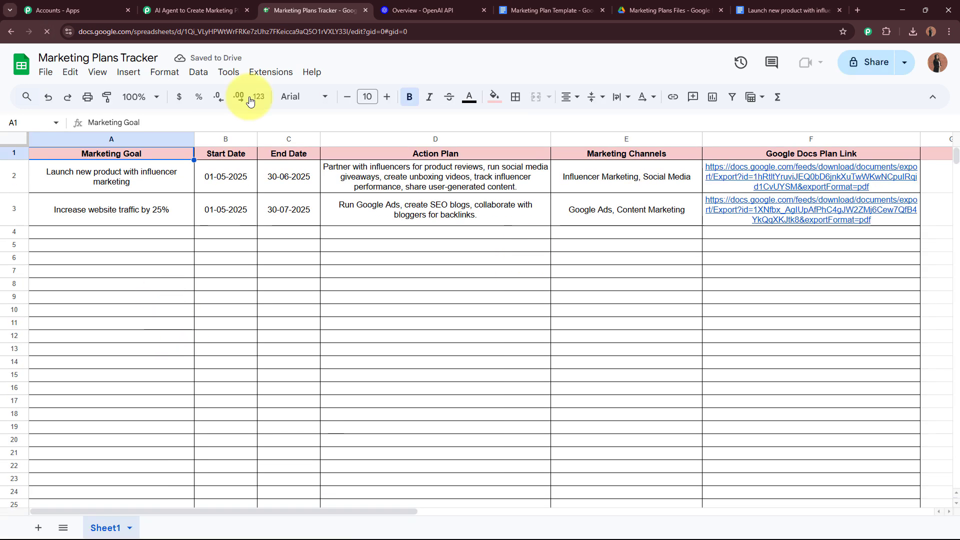
Open the Initial Setup of Pabbly Connect Webhooks for Sheet1 and paste the copied webhook URL
left_click(262, 75)
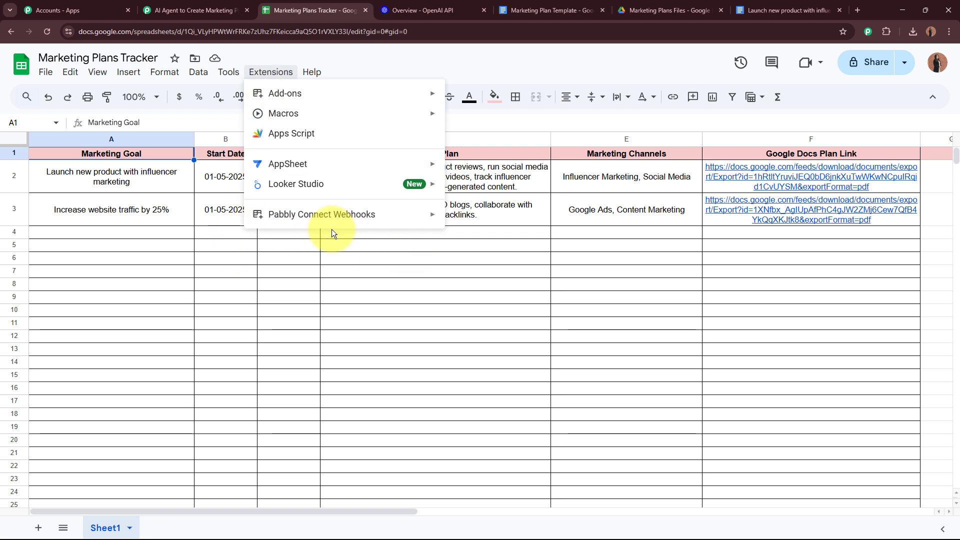
mouse_move(274, 218)
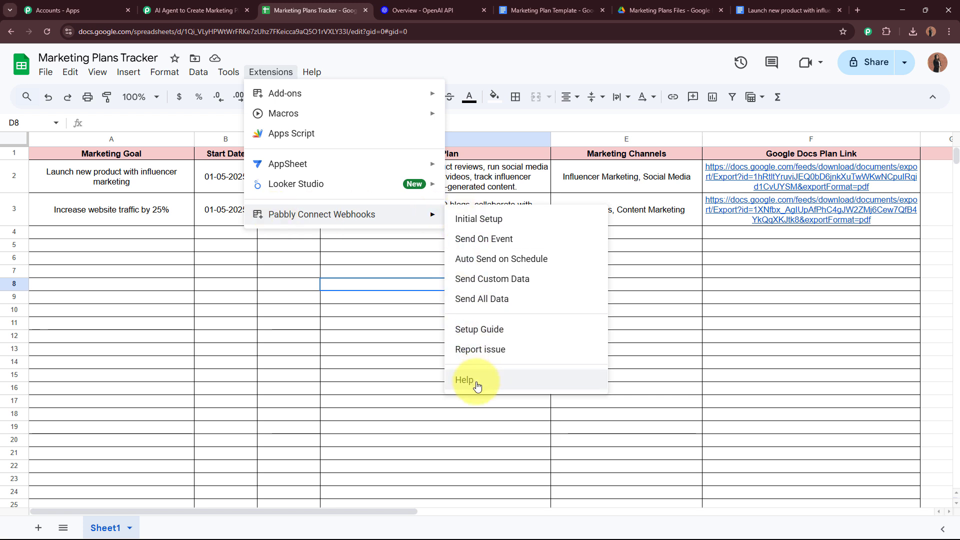
left_click(520, 218)
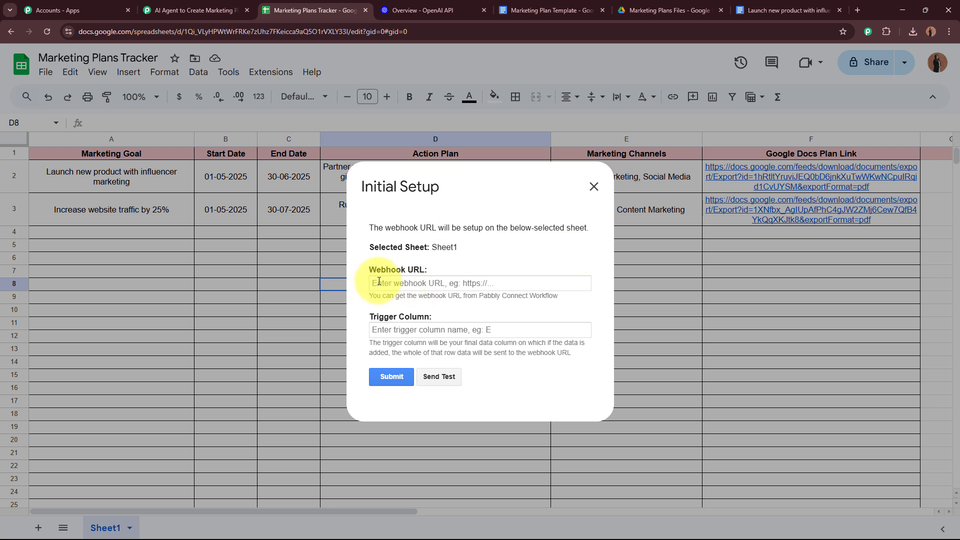
triple_click(397, 271)
left_click_drag(373, 317, 491, 316)
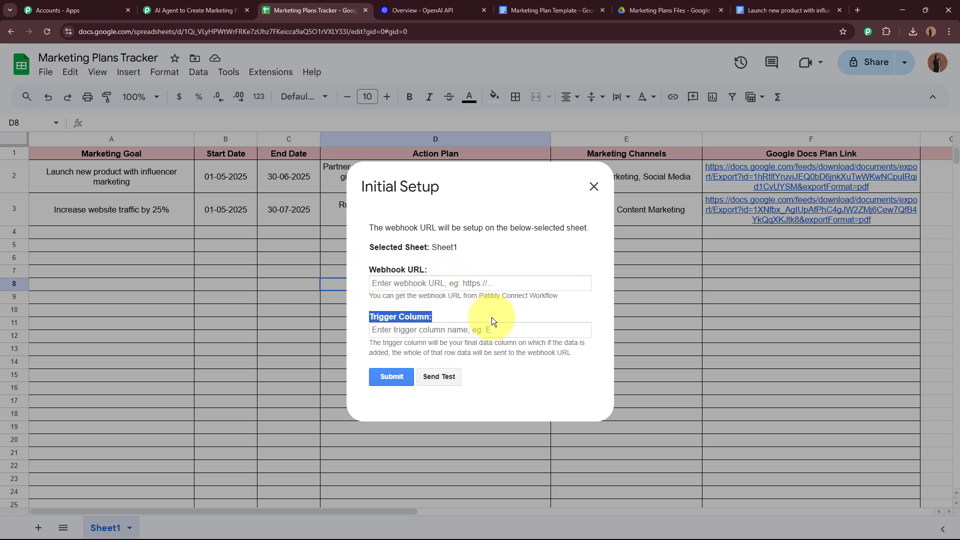
left_click(501, 279)
key("ctrl+v")
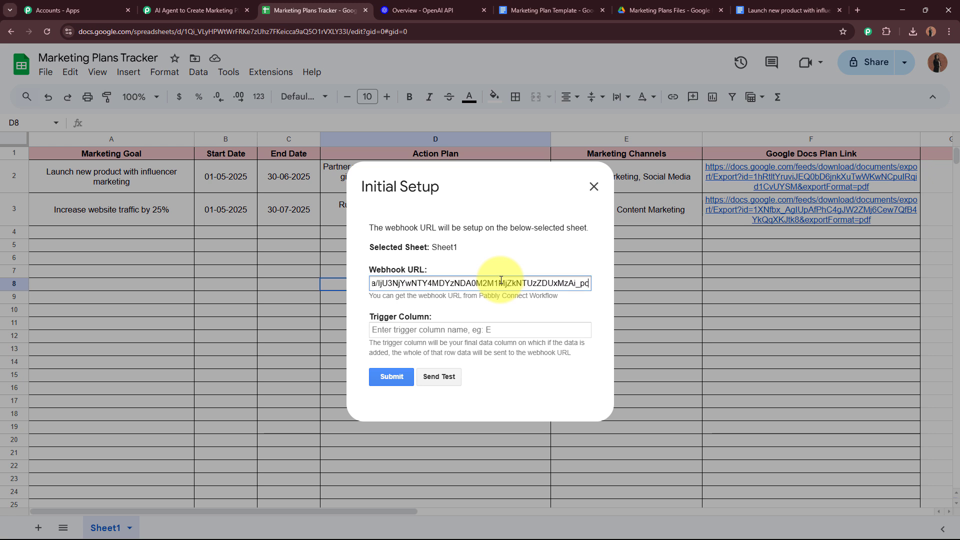
Set the trigger column to E, submit the Initial Setup and close it
left_click(517, 313)
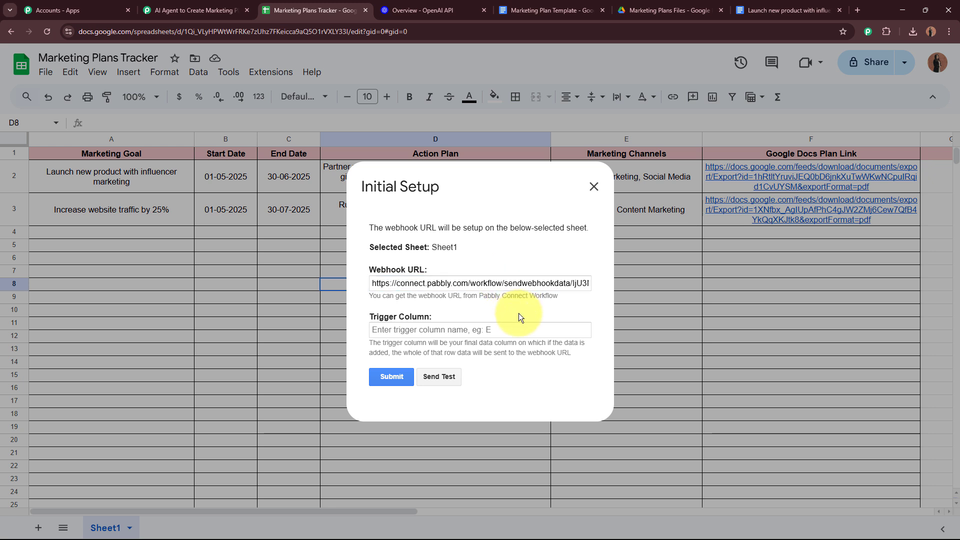
left_click_drag(369, 342, 571, 353)
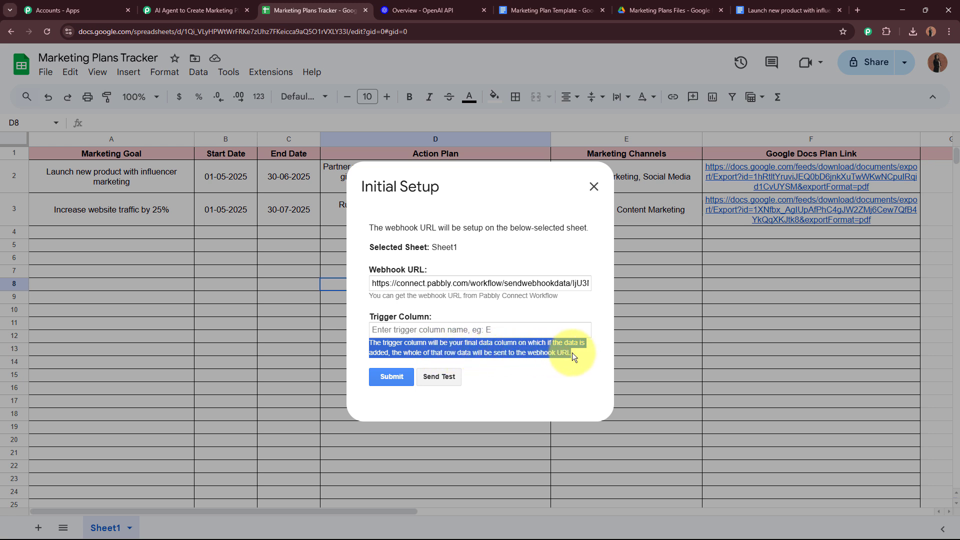
left_click(500, 330)
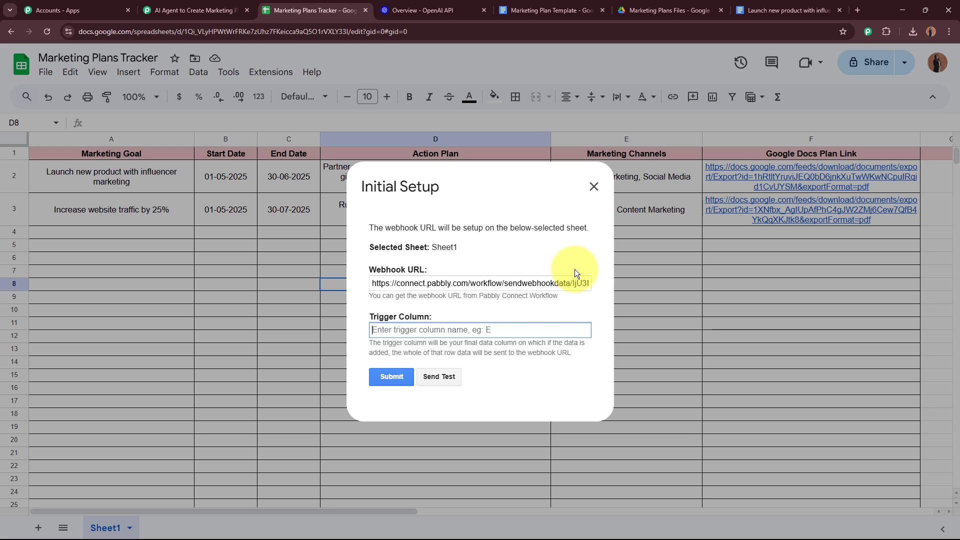
type("E")
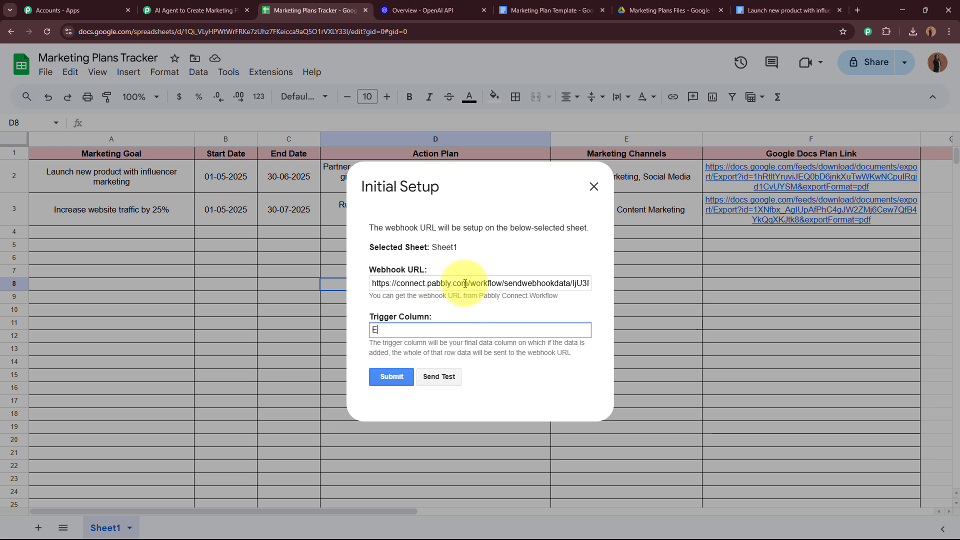
left_click(388, 381)
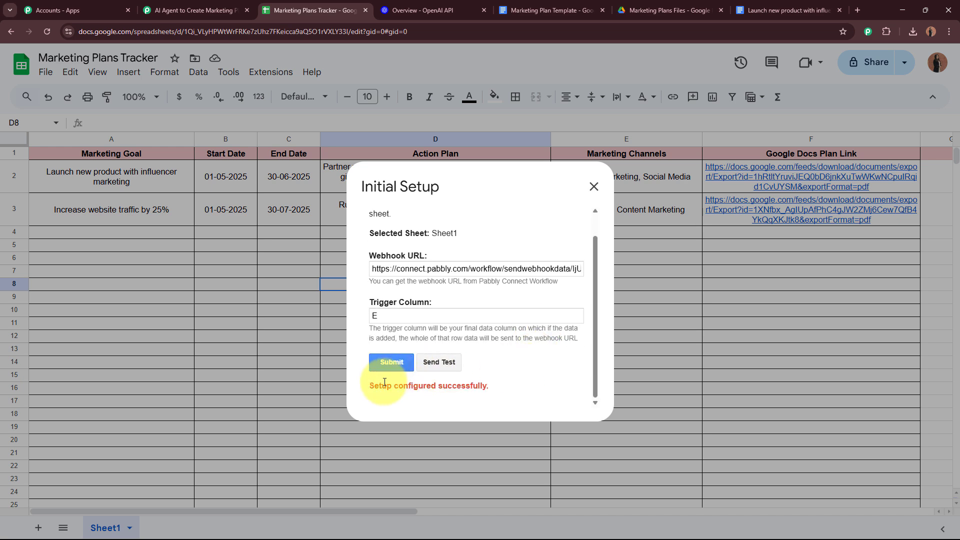
left_click_drag(367, 385, 497, 385)
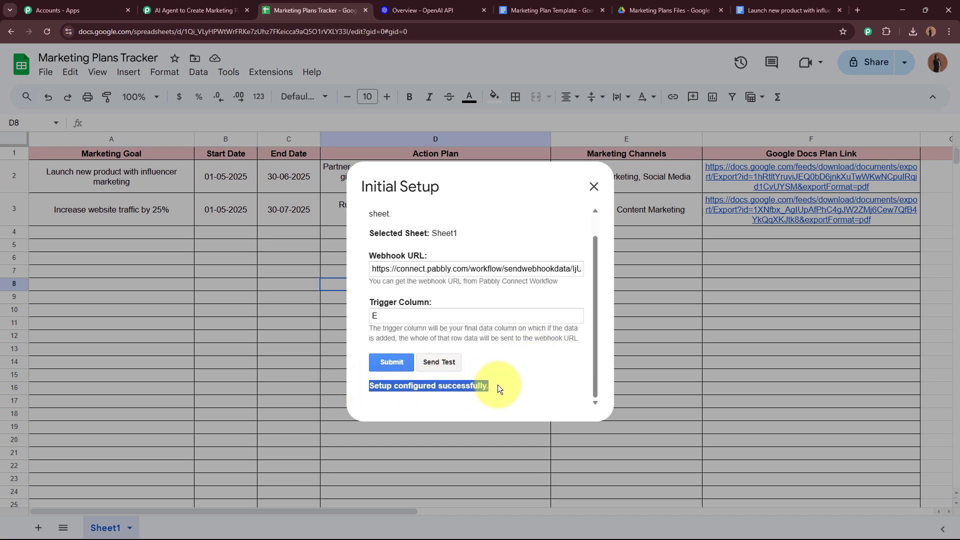
left_click(593, 186)
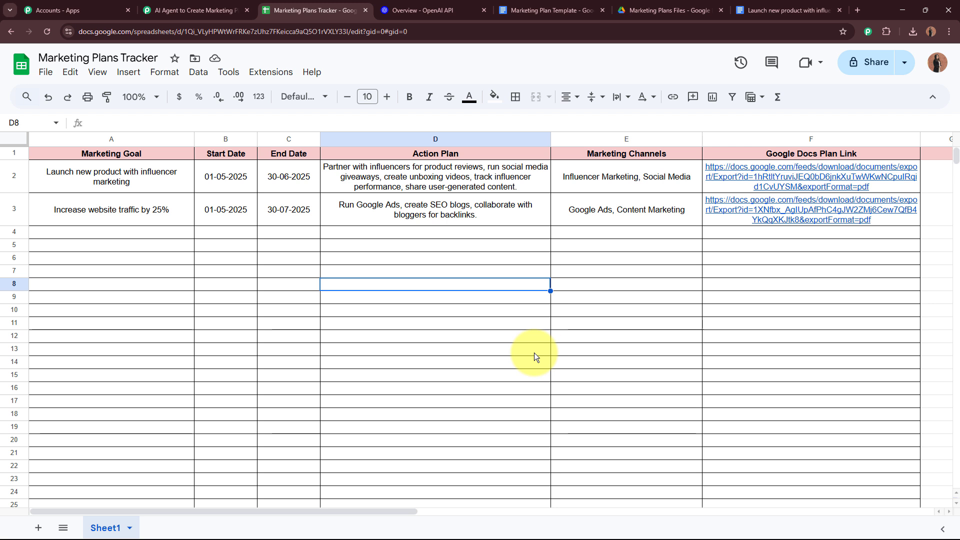
Enable Send On Event for the Pabbly Connect Webhooks add-on in the tracker sheet
left_click(273, 72)
mouse_move(297, 219)
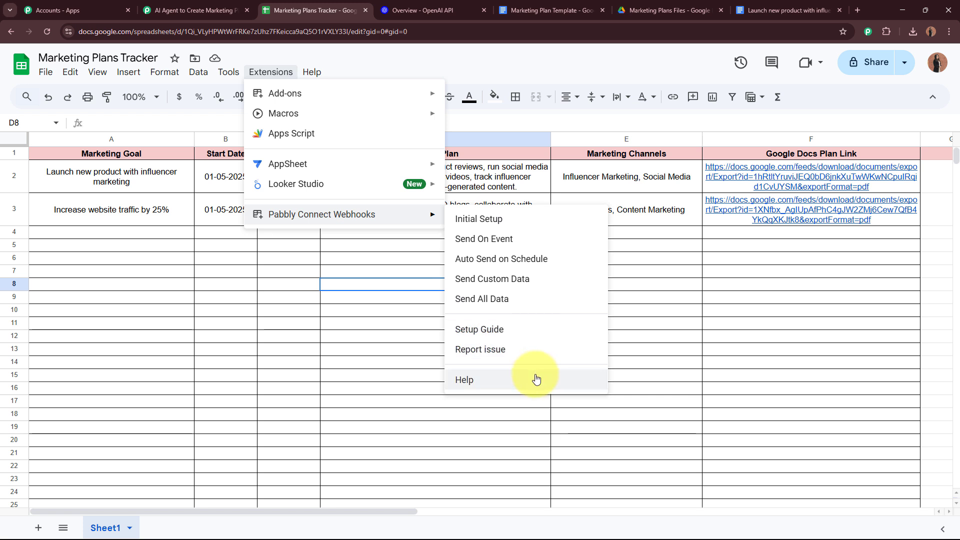
left_click(527, 220)
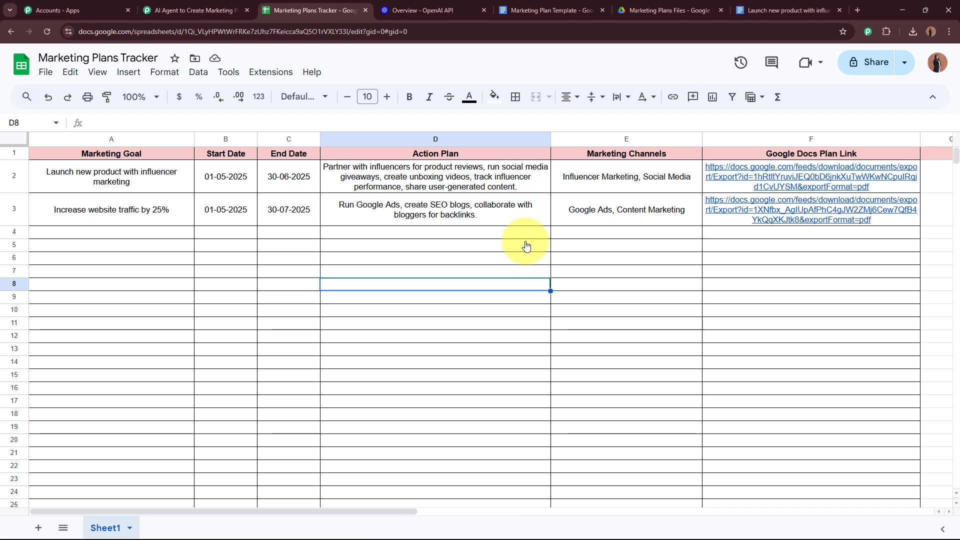
Examine empty row 4 from Marketing Goal to Marketing Channels and check the Send On Event status in Pabbly Connect Webhooks
left_click_drag(184, 231, 595, 233)
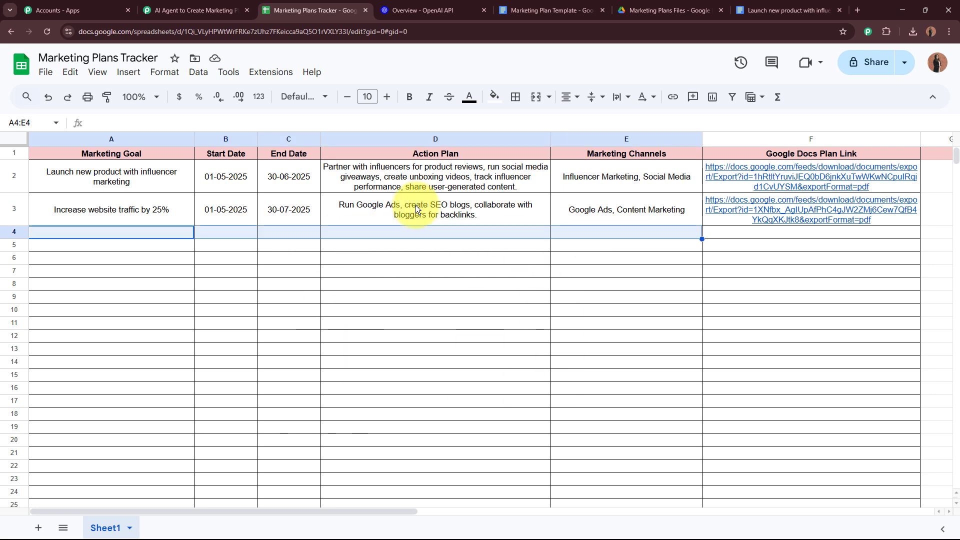
left_click(210, 8)
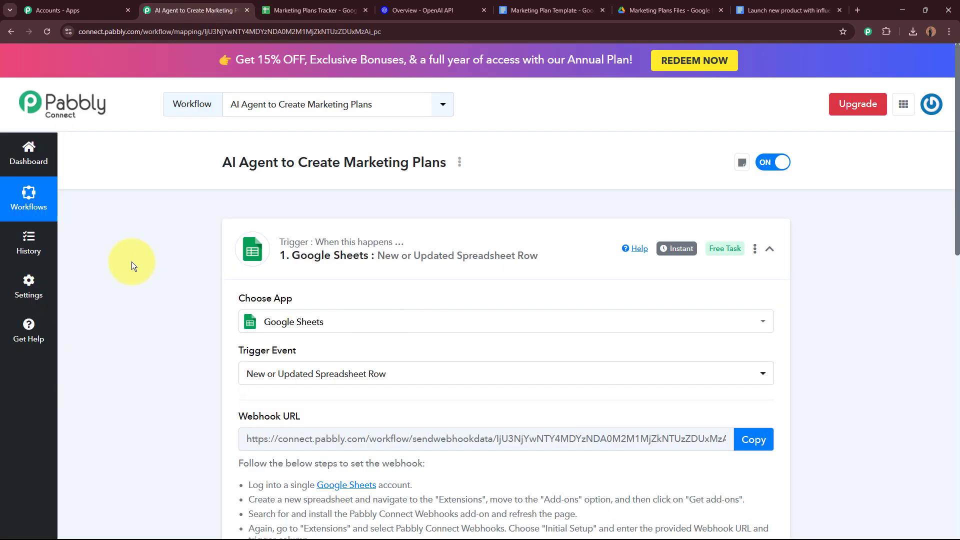
left_click(320, 10)
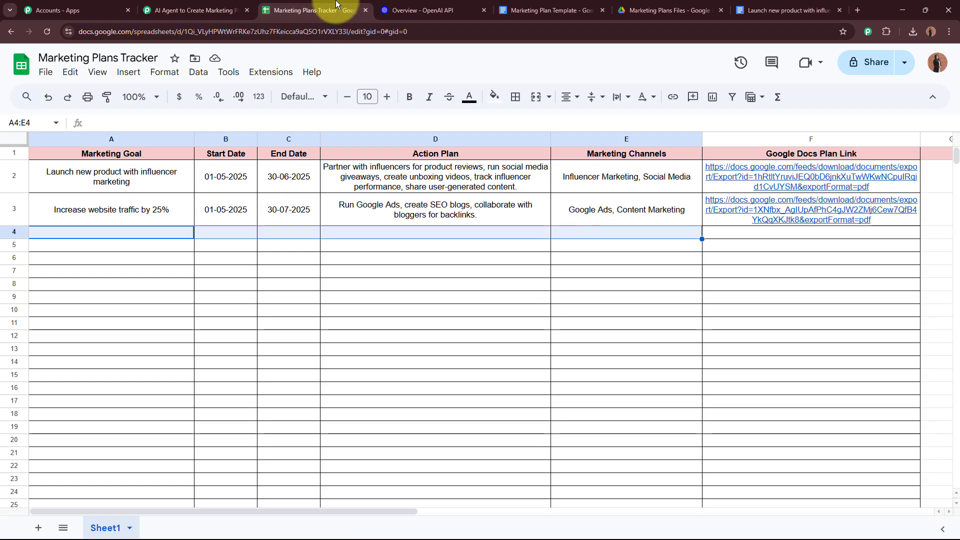
left_click(326, 362)
left_click(259, 71)
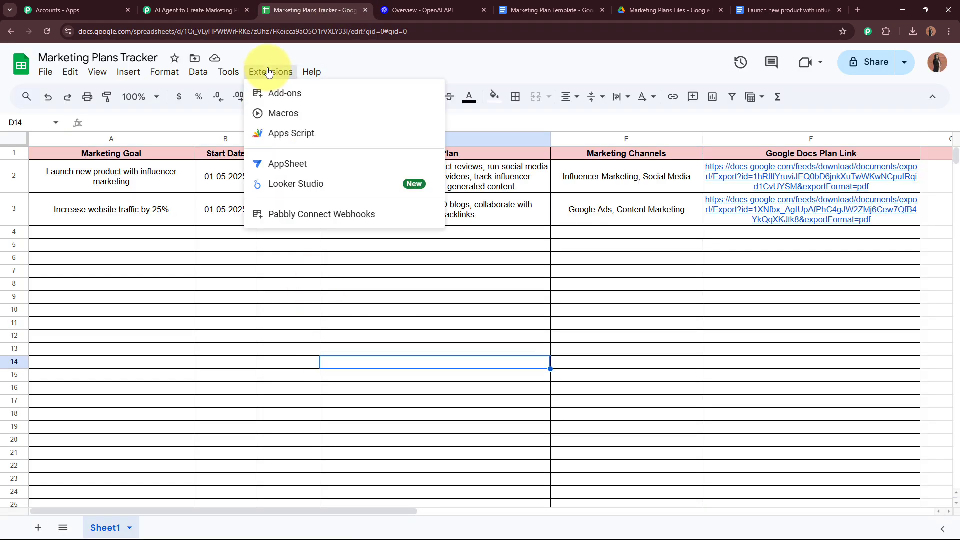
mouse_move(336, 224)
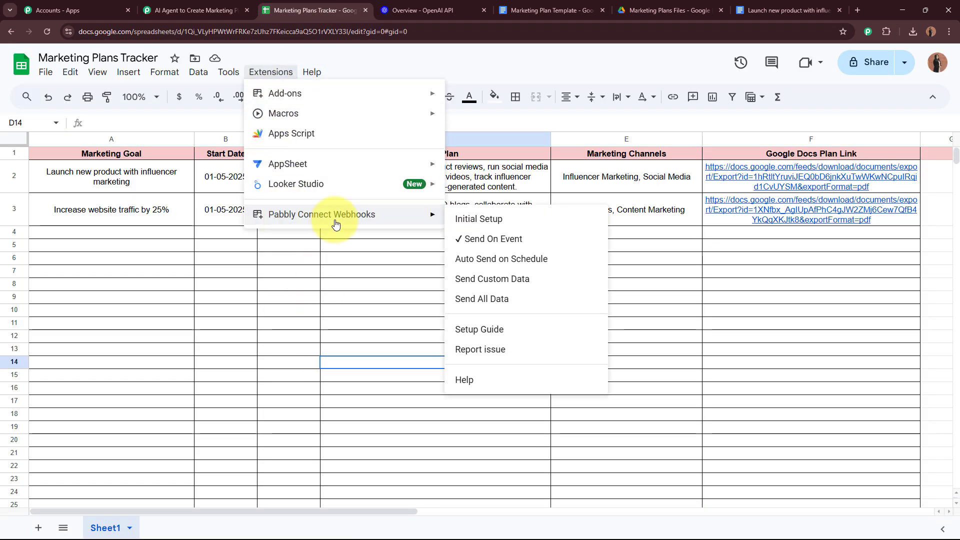
Check the webhook capture status of the Google Sheets trigger in the Pabbly Connect workflow against row 4 of the tracker sheet
left_click(458, 245)
left_click(428, 248)
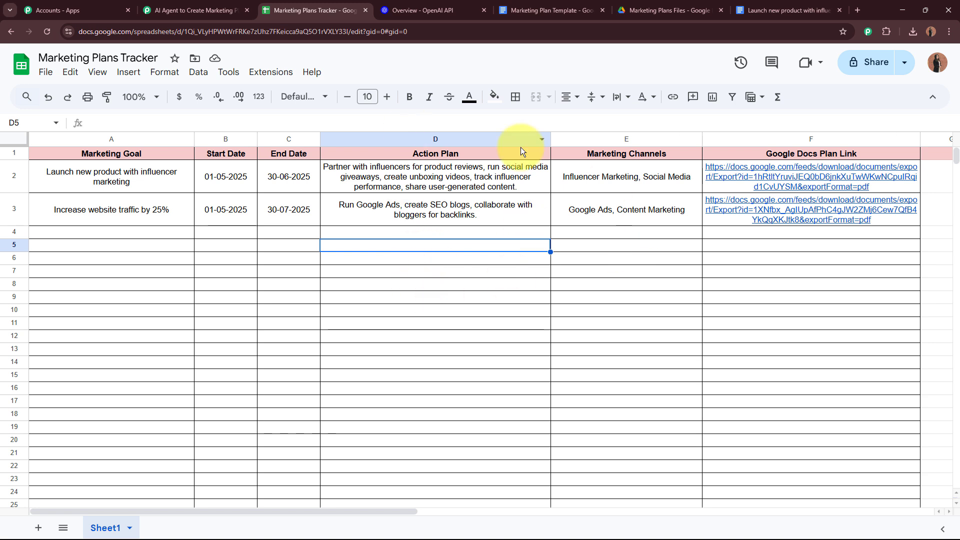
left_click(193, 10)
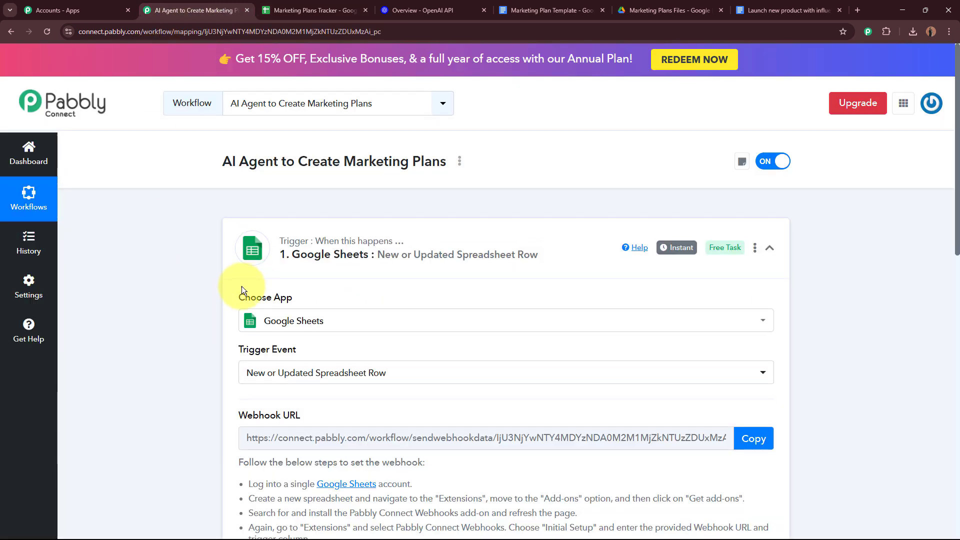
scroll(235, 272, "down", 10)
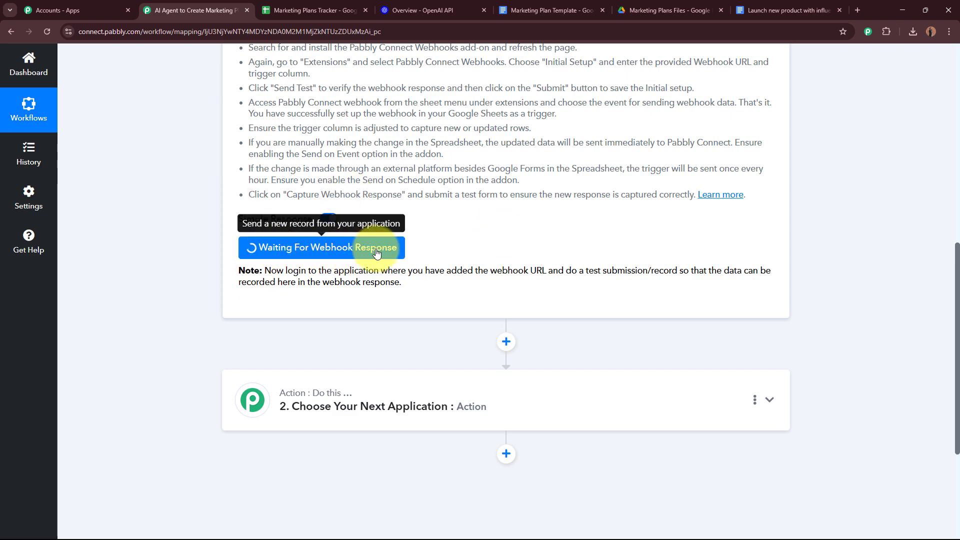
scroll(527, 250, "up", 7)
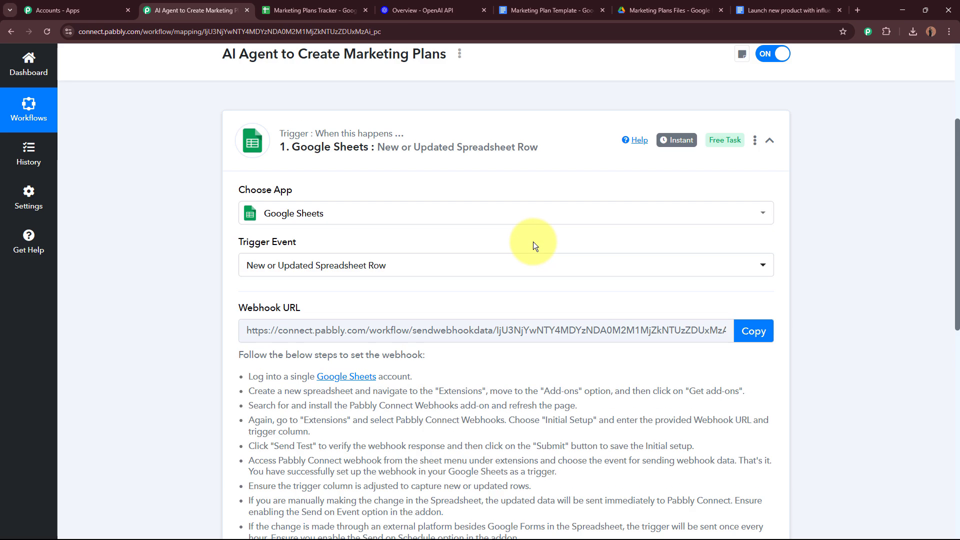
scroll(533, 245, "up", 3)
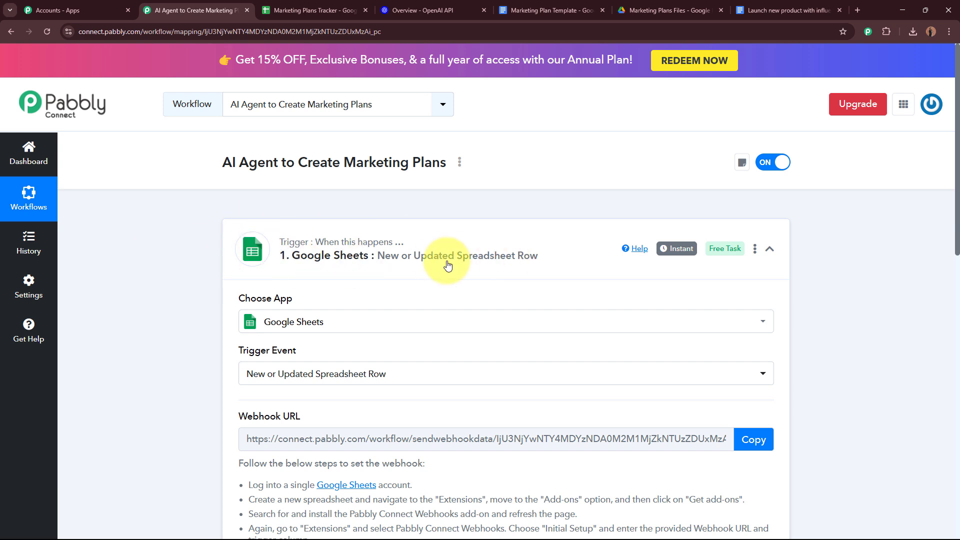
left_click(330, 10)
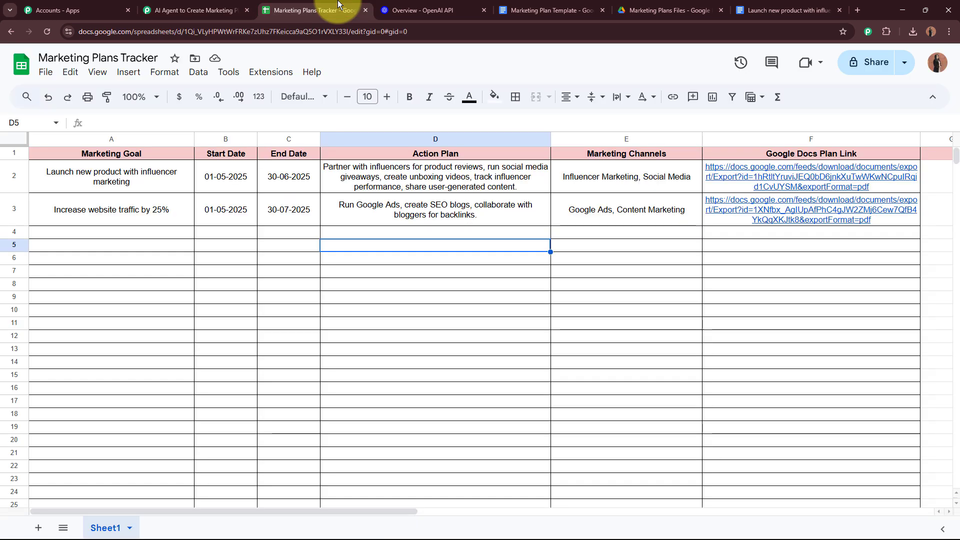
left_click(124, 232)
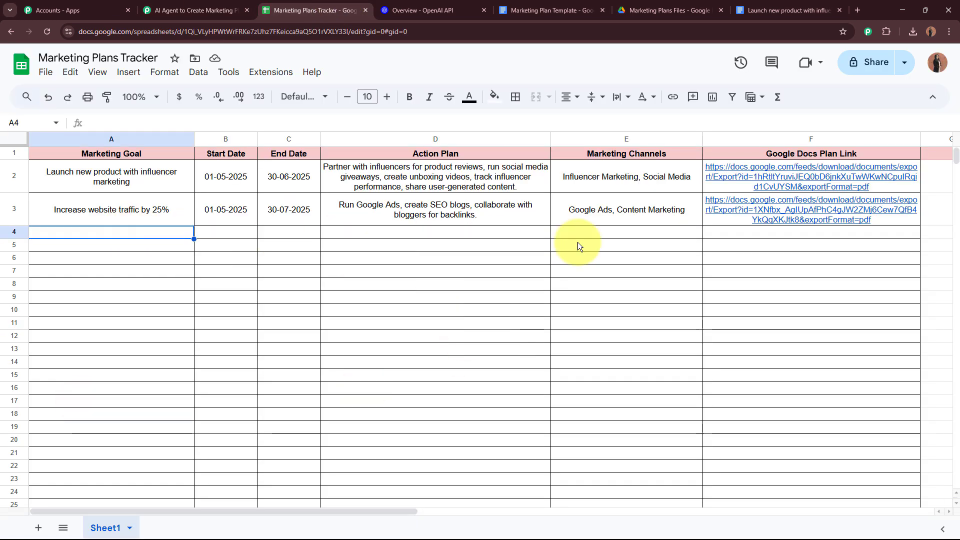
left_click(663, 237)
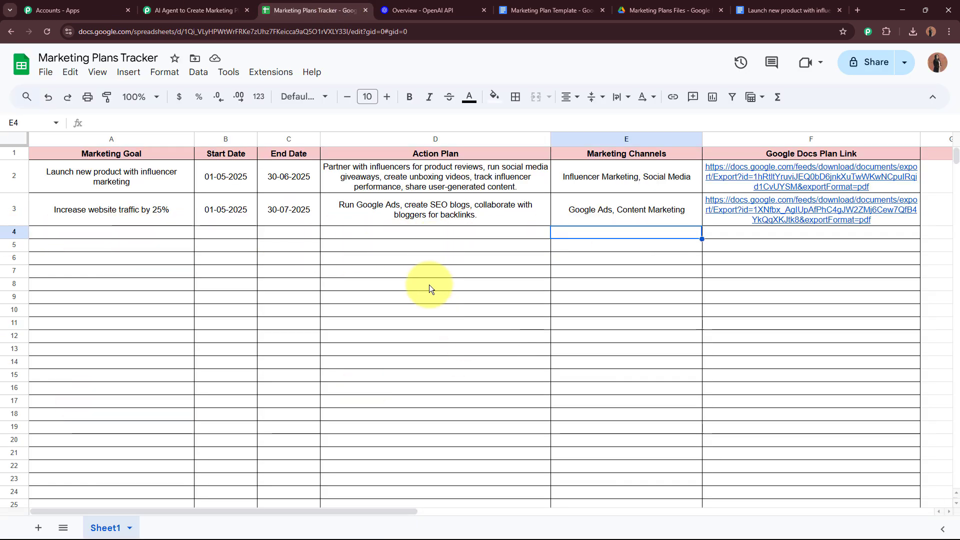
left_click(163, 10)
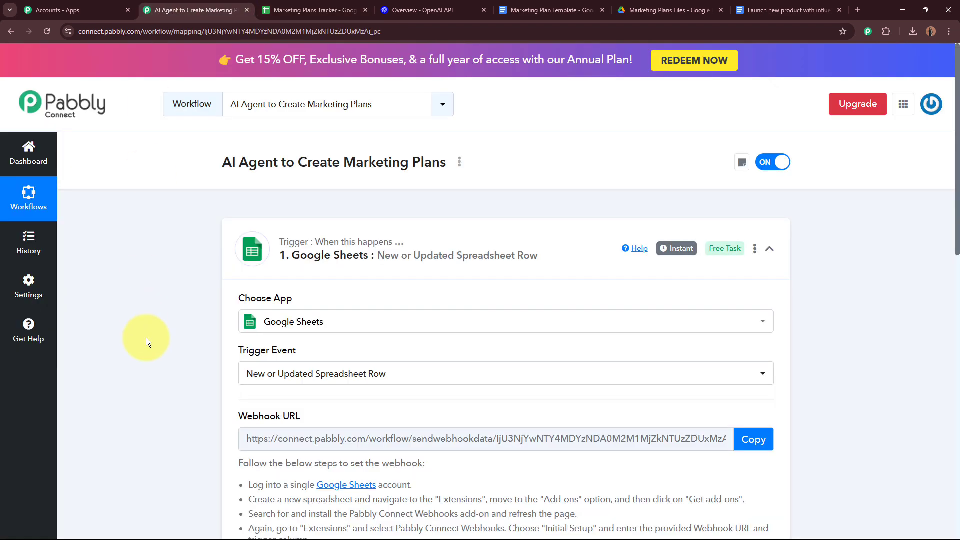
scroll(150, 329, "down", 6)
scroll(399, 253, "up", 10)
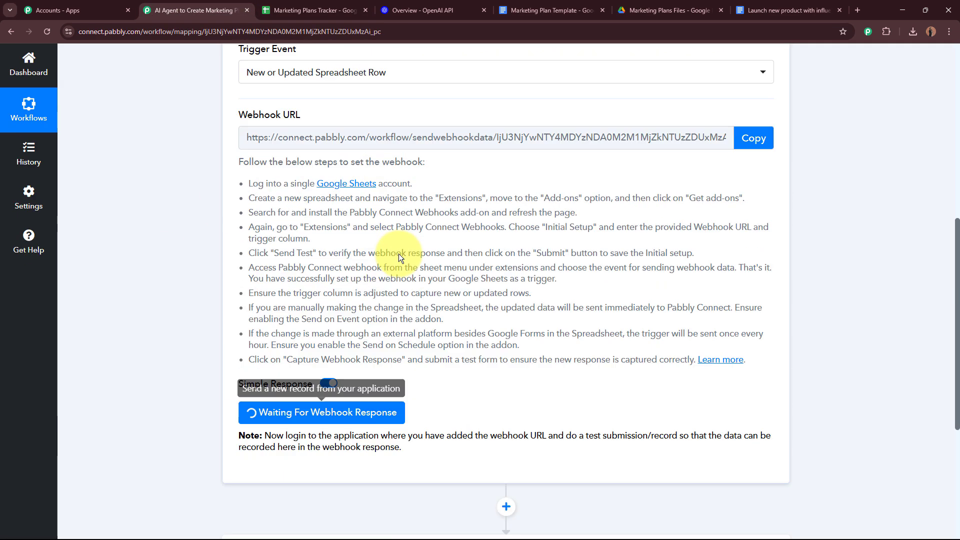
Fill row 4 with "Grow social media engagement by 30%", 01-05-2025, 31-12-2025, "Post engaging content, collaborate with influencers, track engagement metrics." and "Social Media (Instagram, TikTok)"
left_click(339, 5)
left_click_drag(165, 232, 544, 238)
left_click(165, 235)
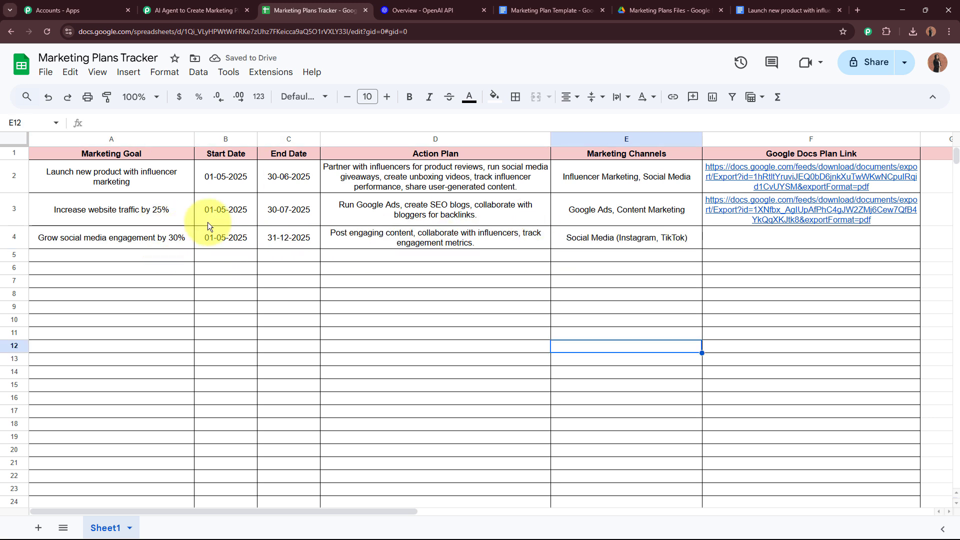
Review the new row 4 entries cell by cell, from Marketing Goal to Marketing Channels
key("ctrl+Home")
left_click(131, 240)
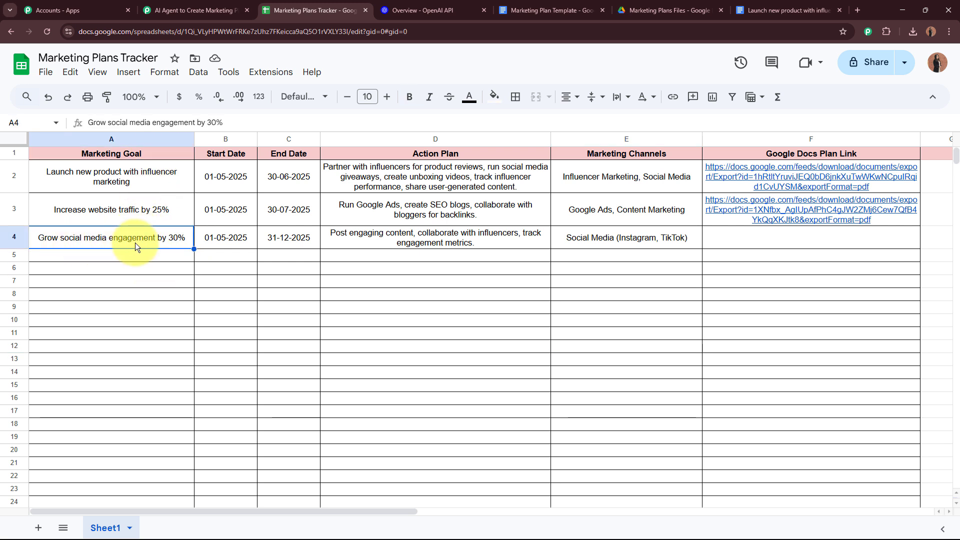
left_click(214, 240)
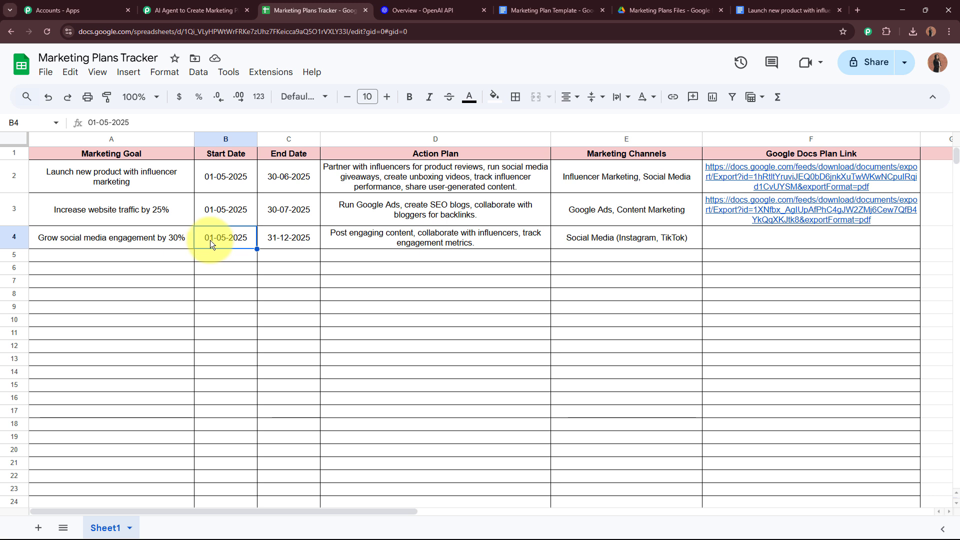
left_click(278, 238)
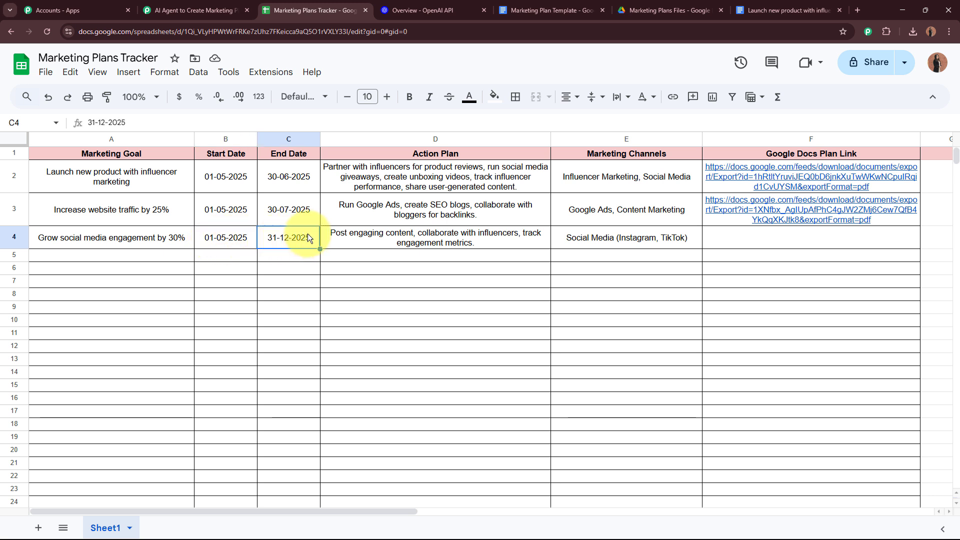
left_click(399, 240)
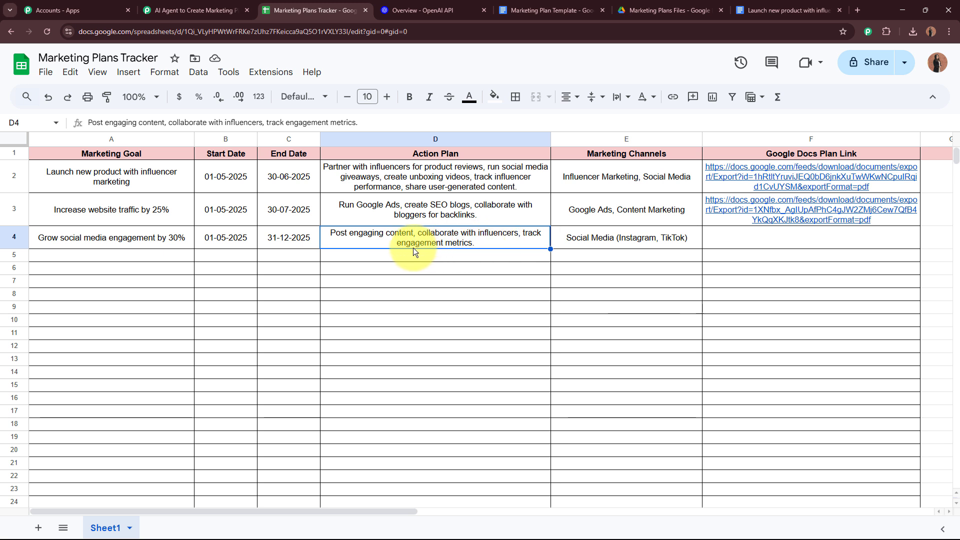
left_click(556, 241)
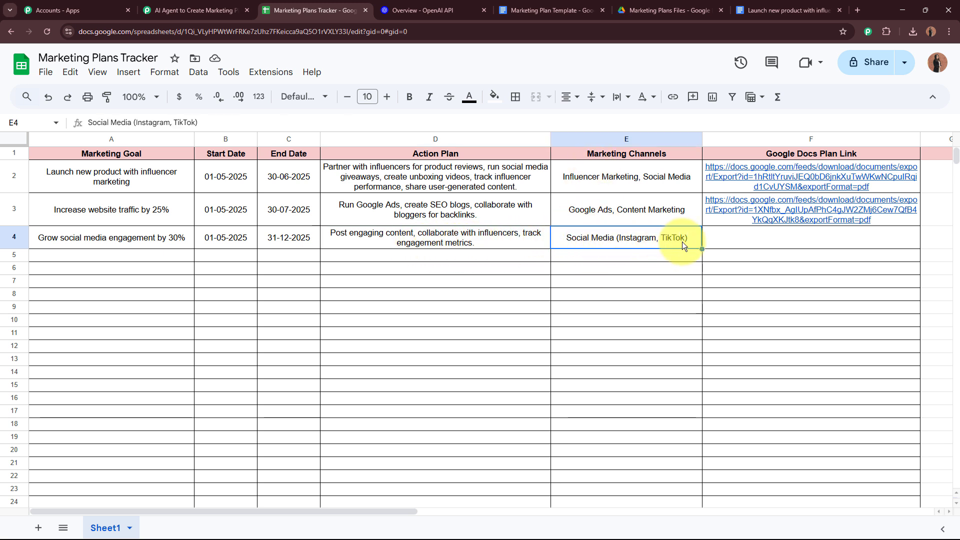
left_click(671, 256)
left_click_drag(143, 241, 668, 241)
left_click(644, 263)
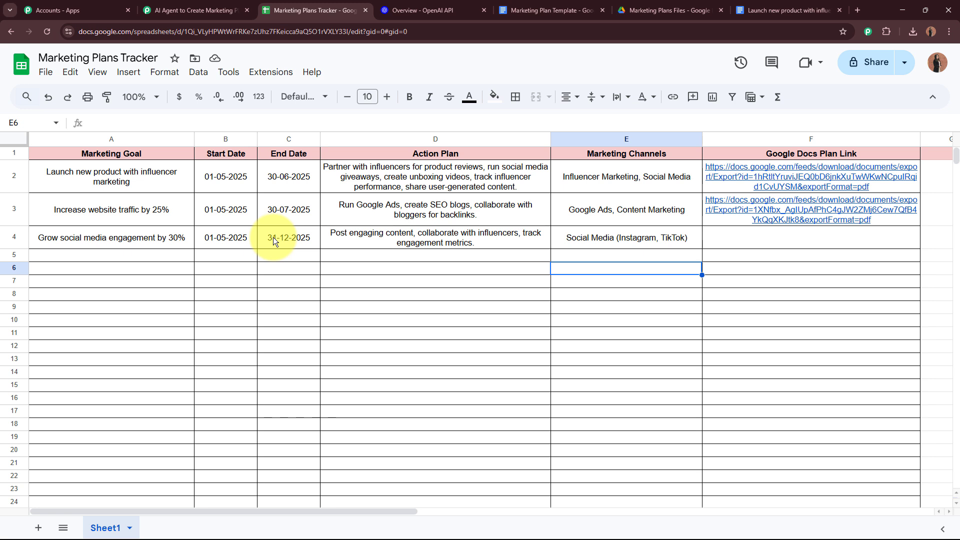
Switch to the Pabbly Connect workflow and check the Start Date in the trigger's captured webhook response
left_click(205, 10)
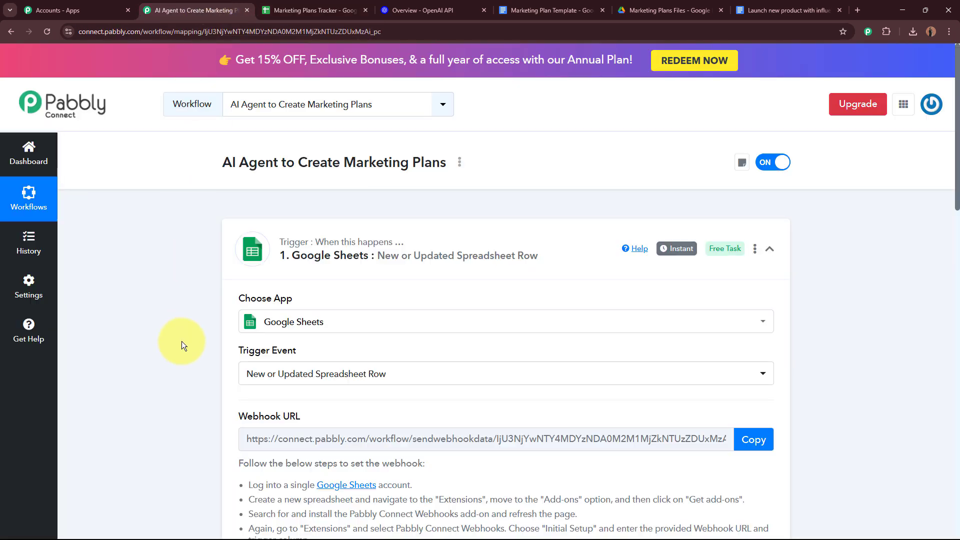
scroll(181, 341, "down", 5)
scroll(182, 319, "down", 8)
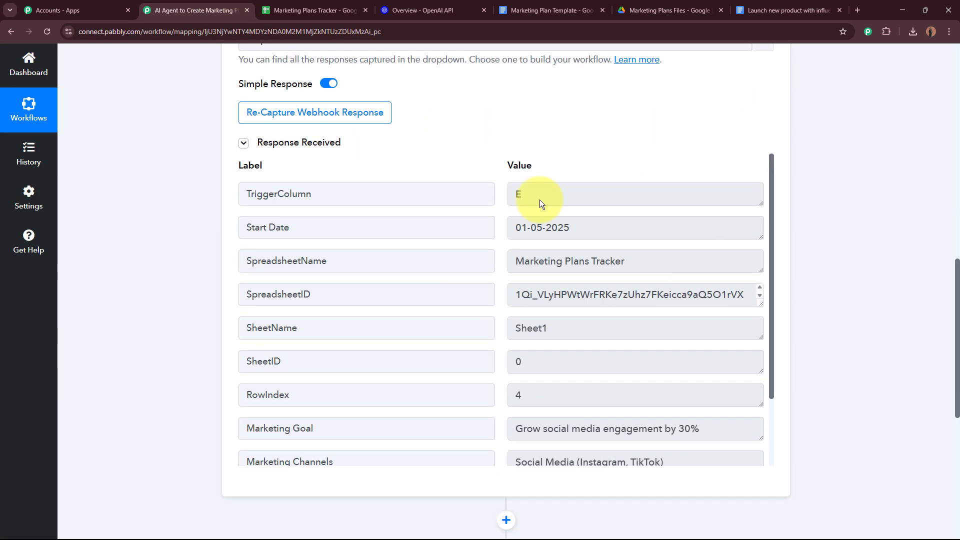
scroll(178, 292, "down", 1)
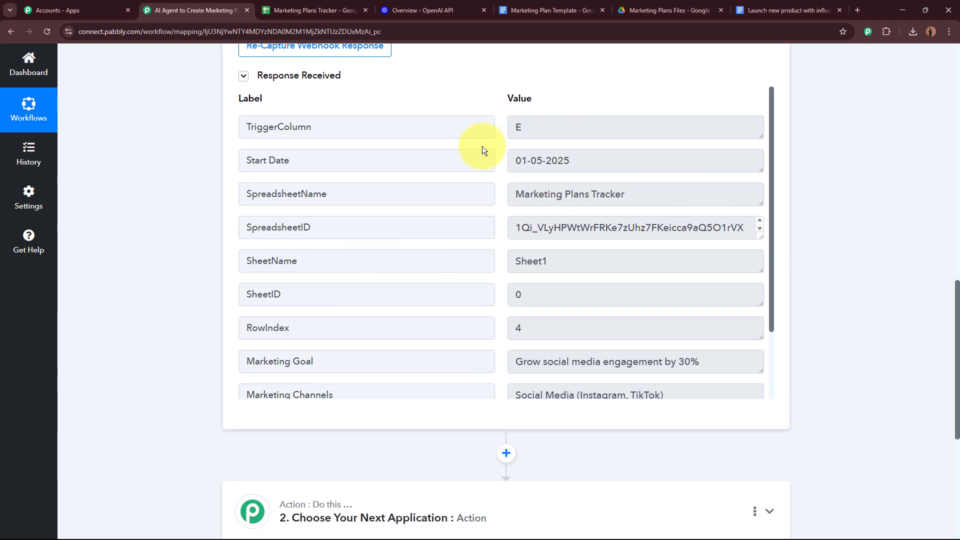
left_click_drag(771, 161, 772, 170)
left_click(315, 154)
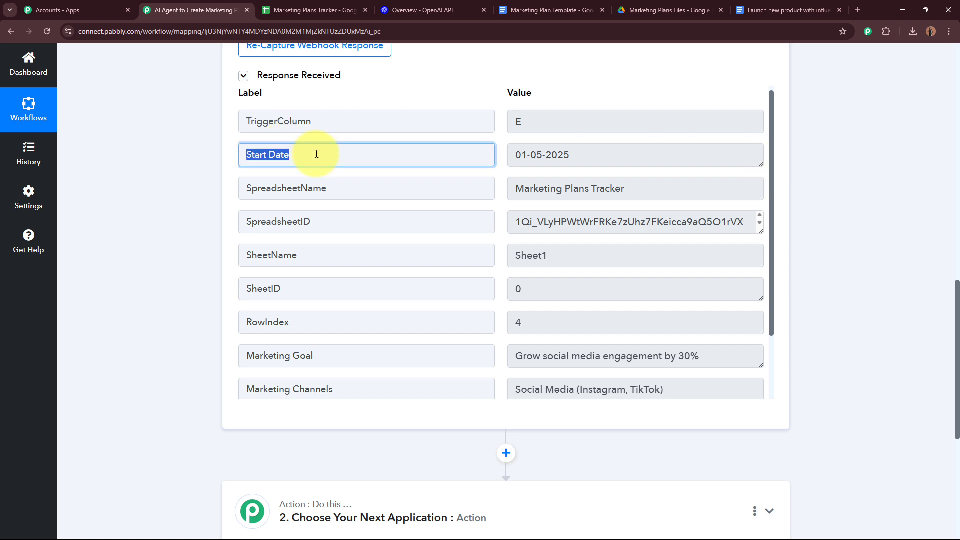
left_click(618, 156)
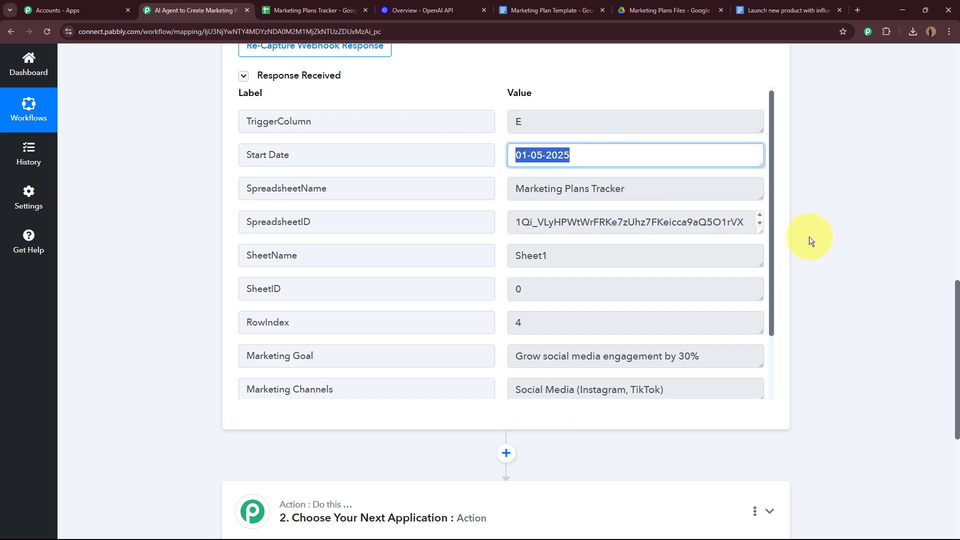
Check the Marketing Goal, Marketing Channels, End Date and full Action Plan in the captured response
scroll(765, 290, "down", 2)
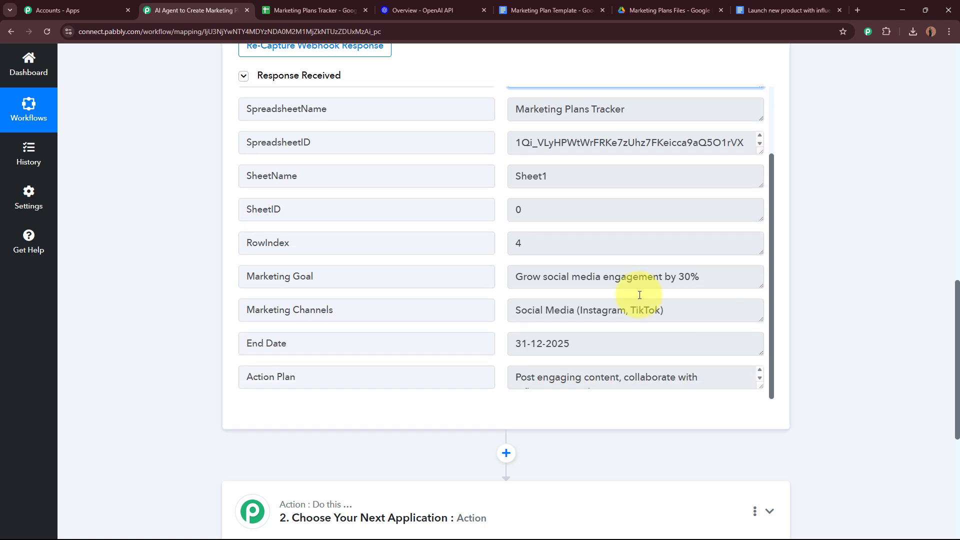
left_click(317, 272)
left_click(639, 276)
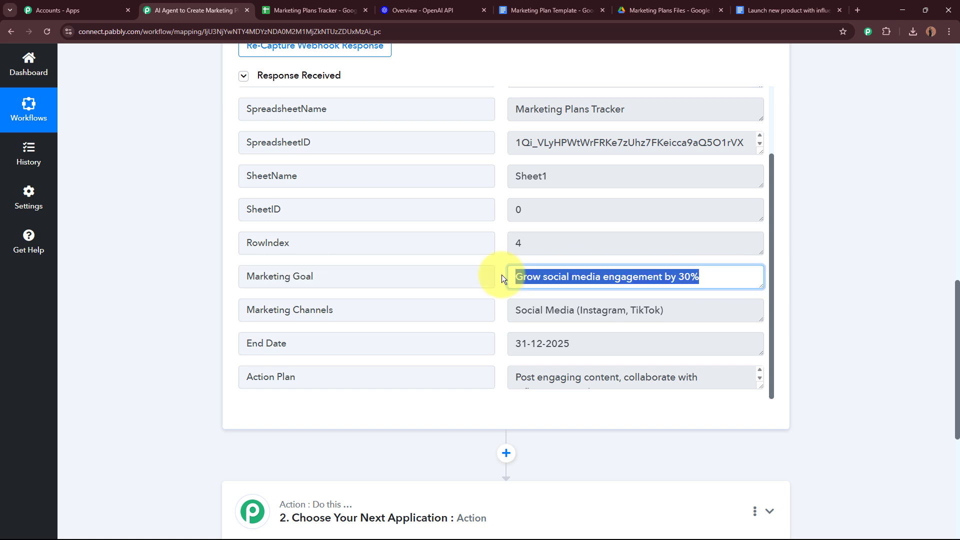
left_click(427, 302)
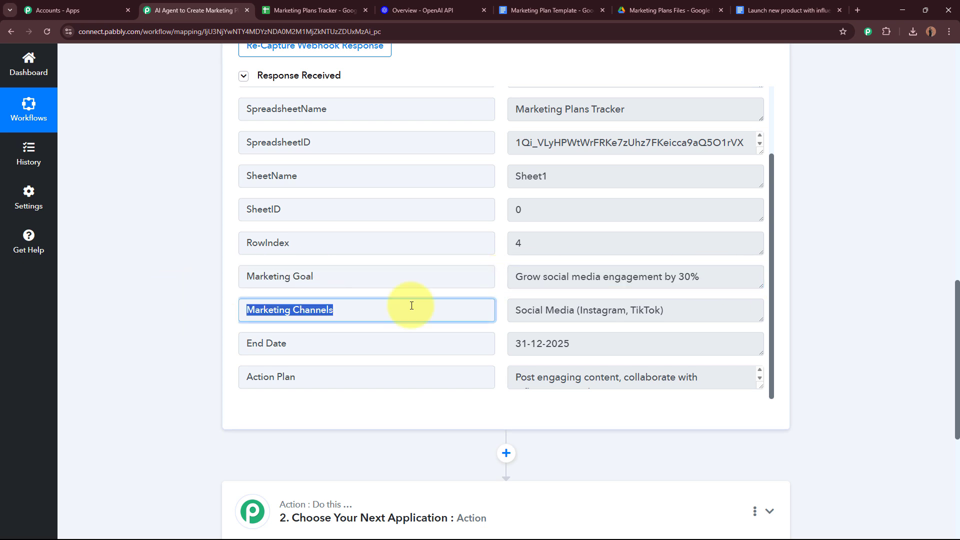
left_click(707, 306)
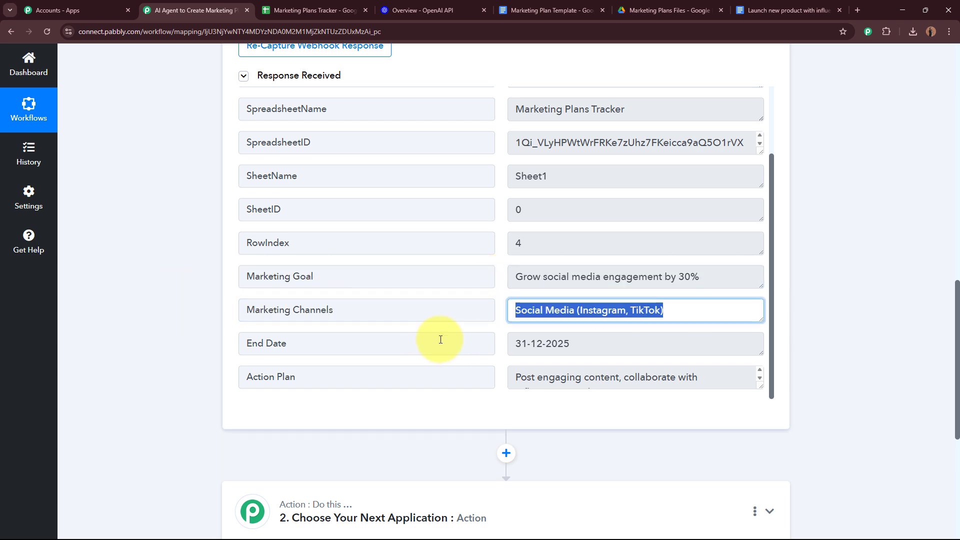
left_click(614, 348)
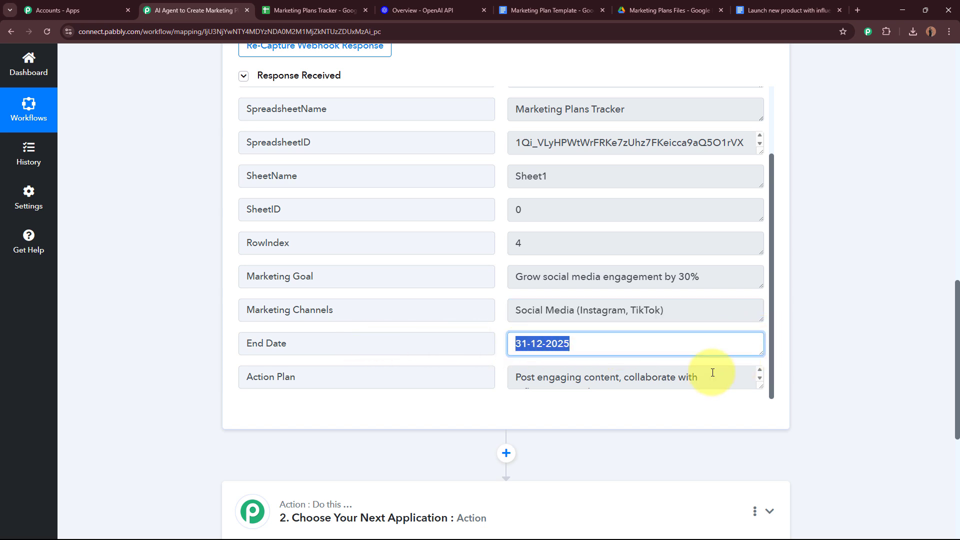
left_click_drag(761, 385, 758, 444)
scroll(685, 378, "down", 1)
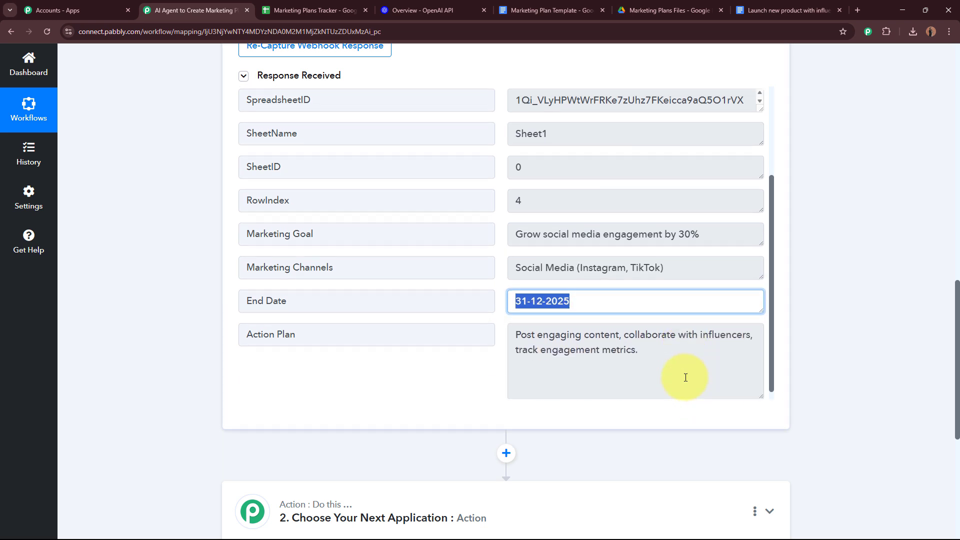
left_click_drag(520, 325, 756, 358)
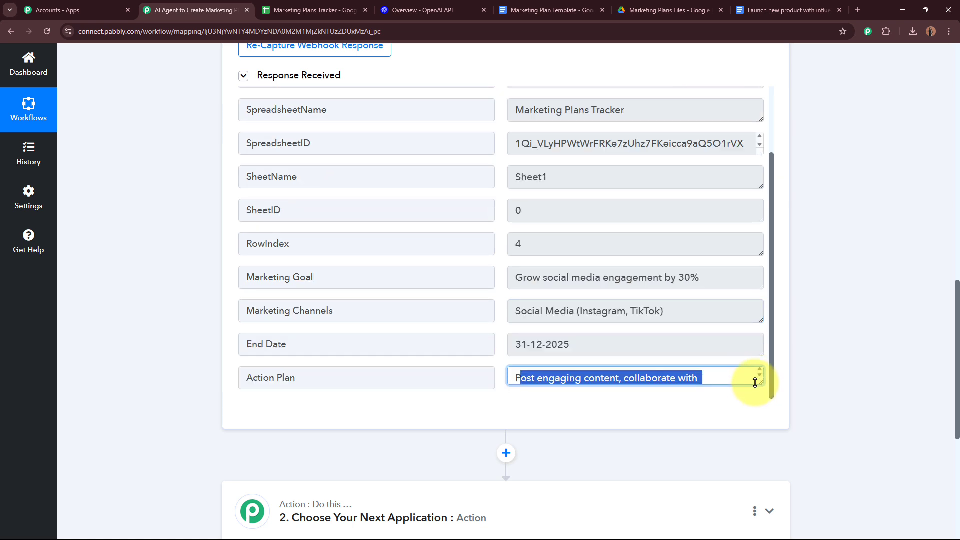
Finish reviewing the captured response and collapse the Google Sheets trigger step
left_click(853, 360)
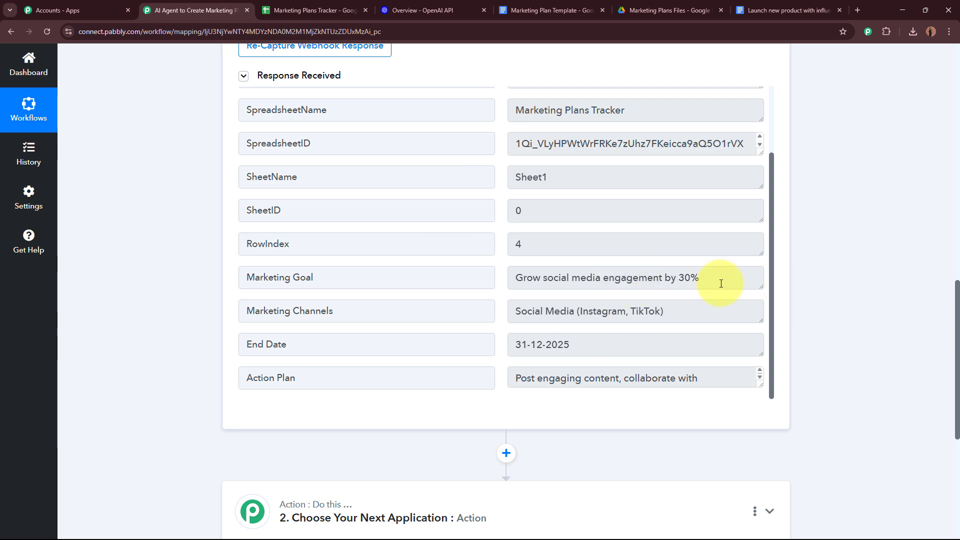
scroll(574, 292, "up", 2)
scroll(373, 276, "down", 2)
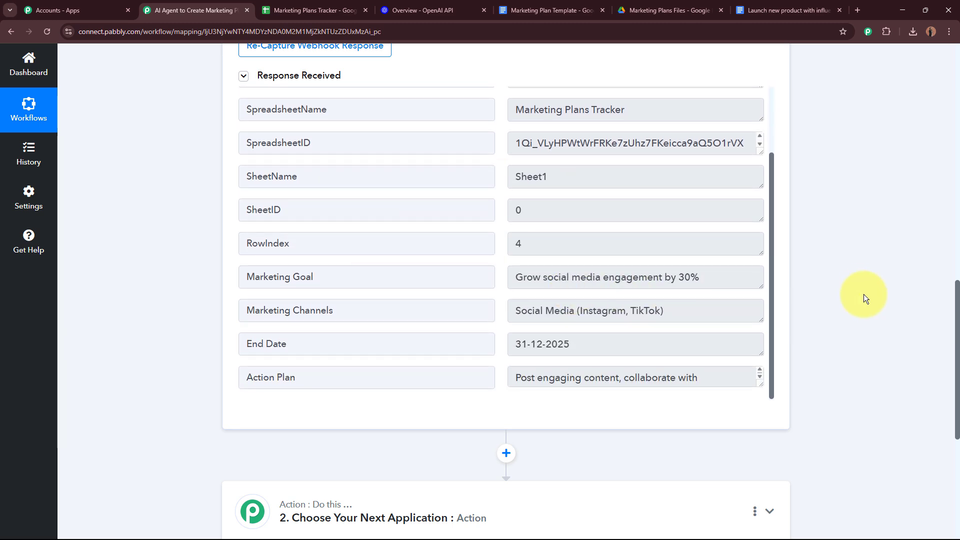
scroll(861, 290, "up", 15)
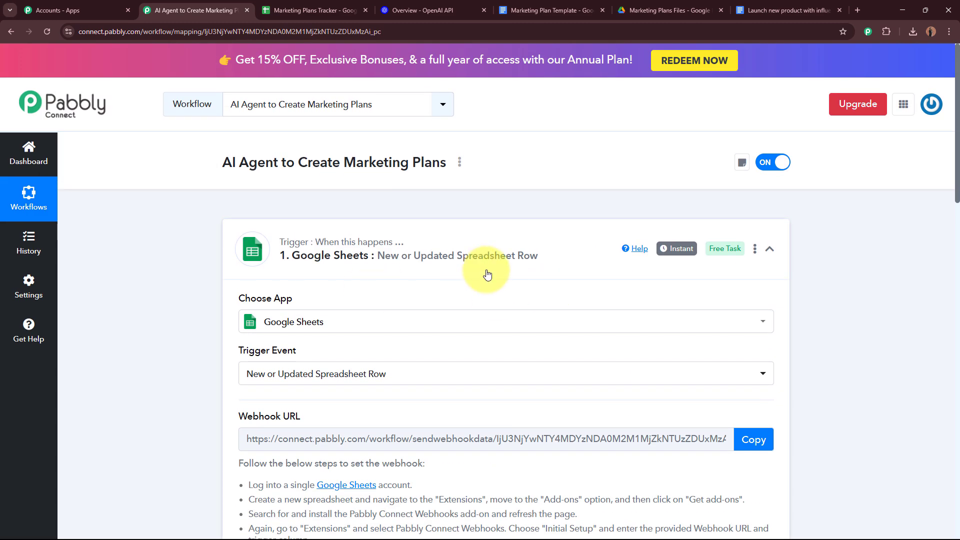
left_click(487, 274)
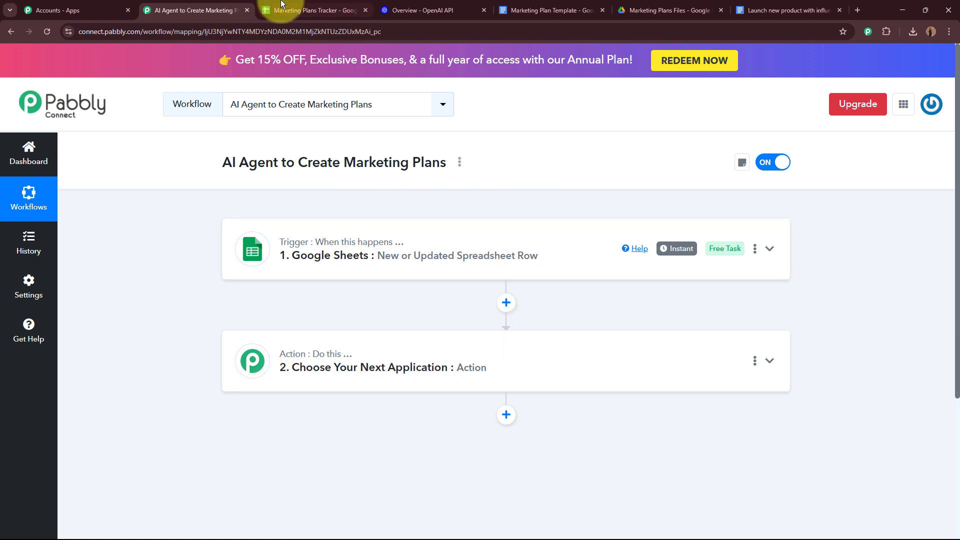
Return to the Marketing Plans Tracker sheet and go over row 4's goal, dates, action plan and channels as the input for the plan
left_click(309, 10)
left_click(155, 242)
left_click(215, 242)
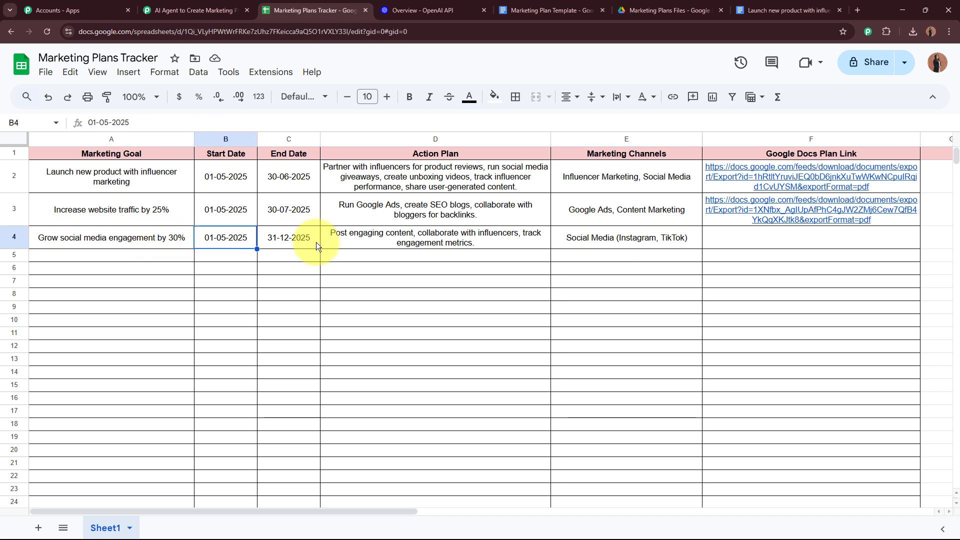
left_click(316, 241)
left_click(398, 242)
left_click(597, 241)
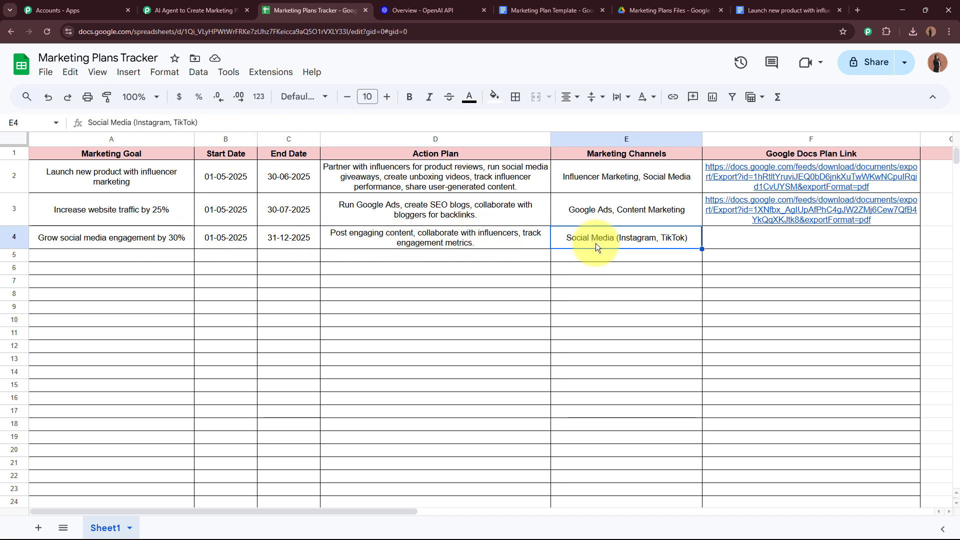
Switch to the Pabbly Connect workflow and choose OpenAI (ChatGPT, DALL-E, Whisper) as the app for action step 2
left_click(195, 10)
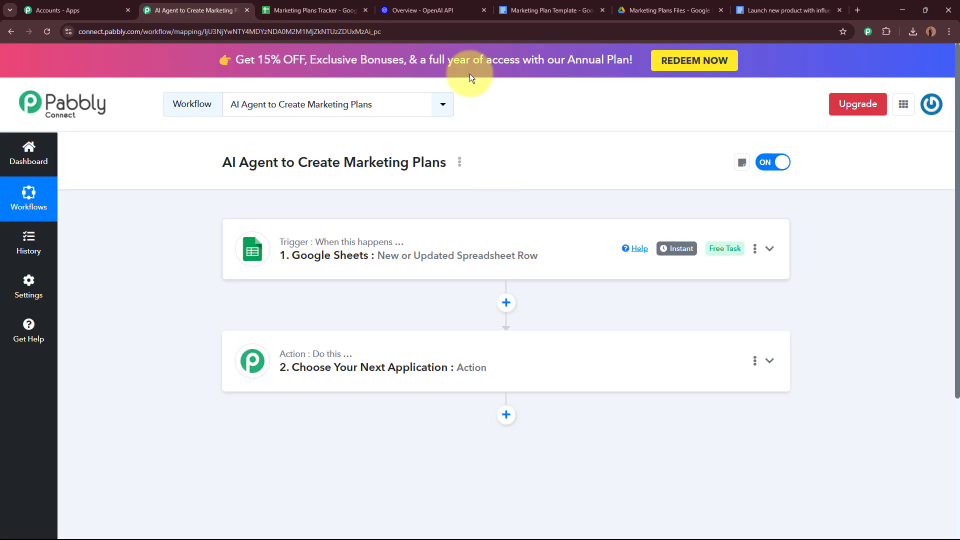
left_click(440, 10)
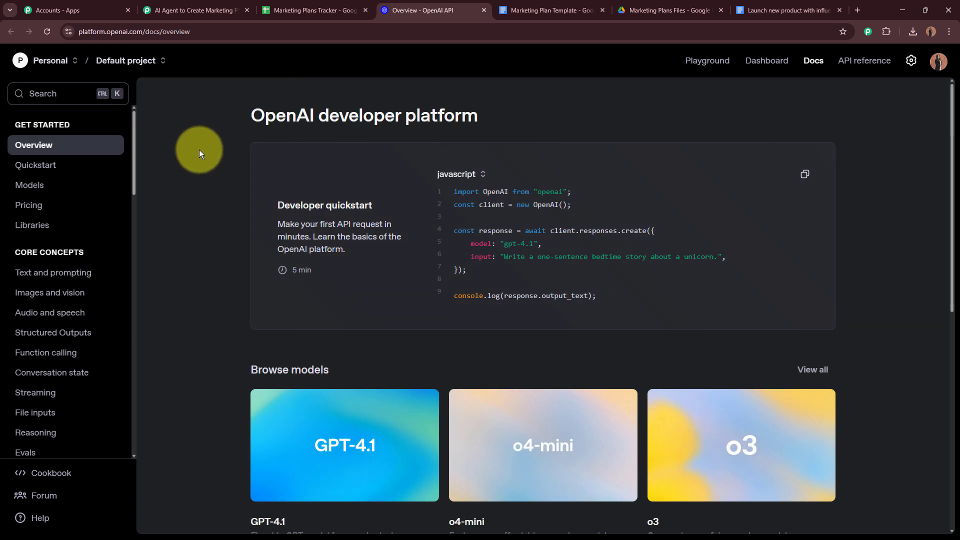
left_click(165, 10)
left_click(612, 380)
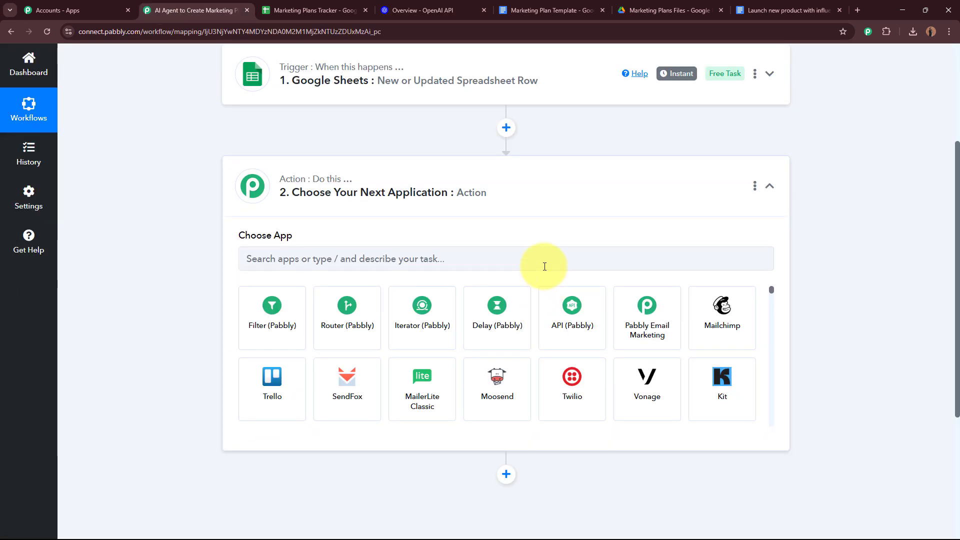
left_click(544, 266)
type("OpenAI")
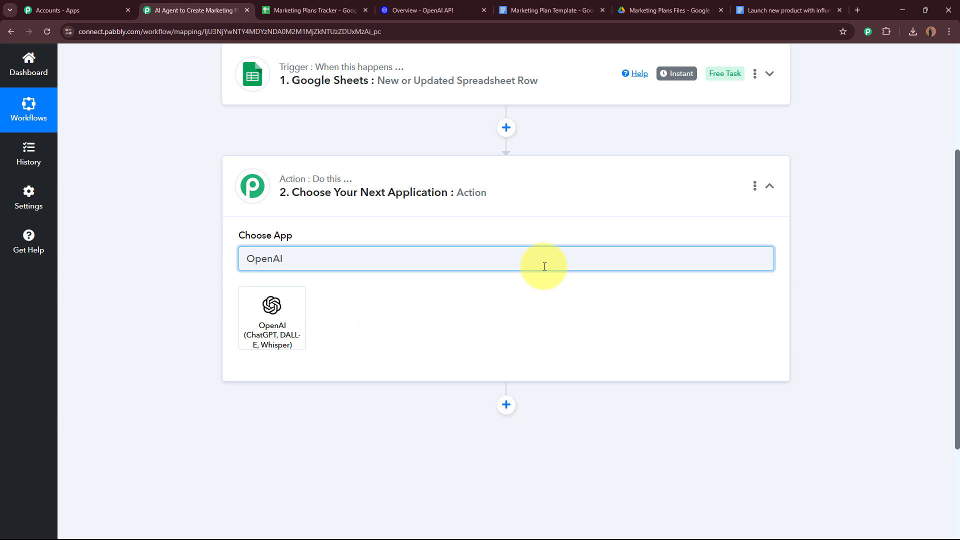
left_click(278, 322)
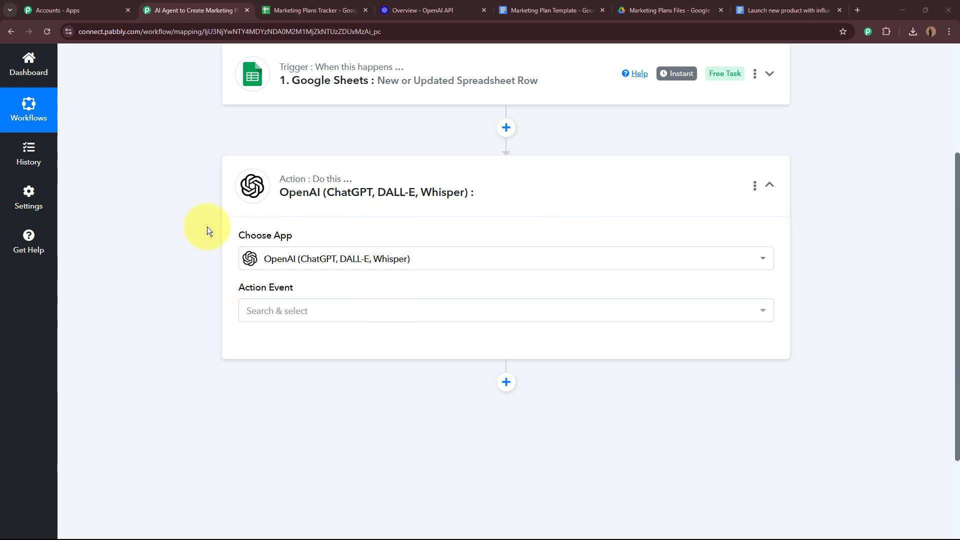
Set the OpenAI step's action event to ChatGPT and open its account connection settings
left_click(430, 9)
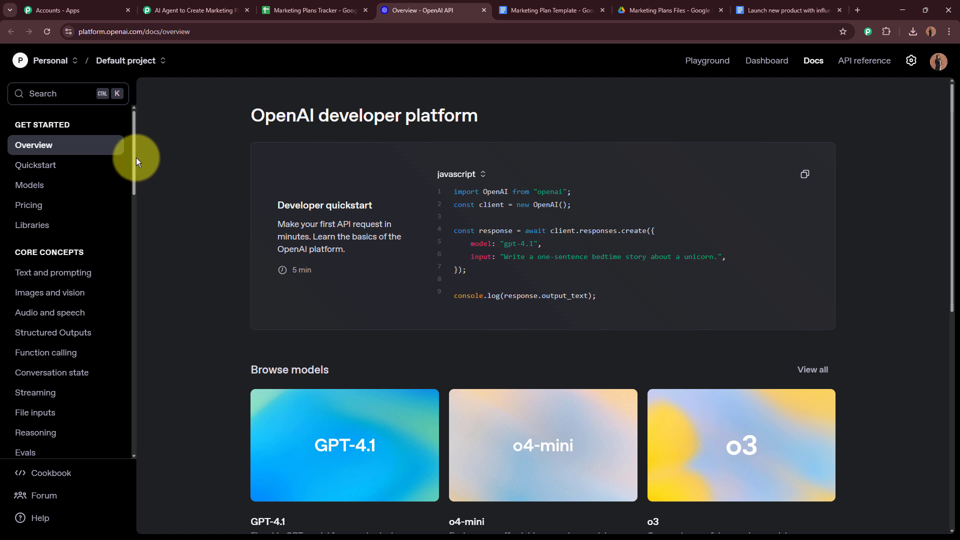
left_click(173, 9)
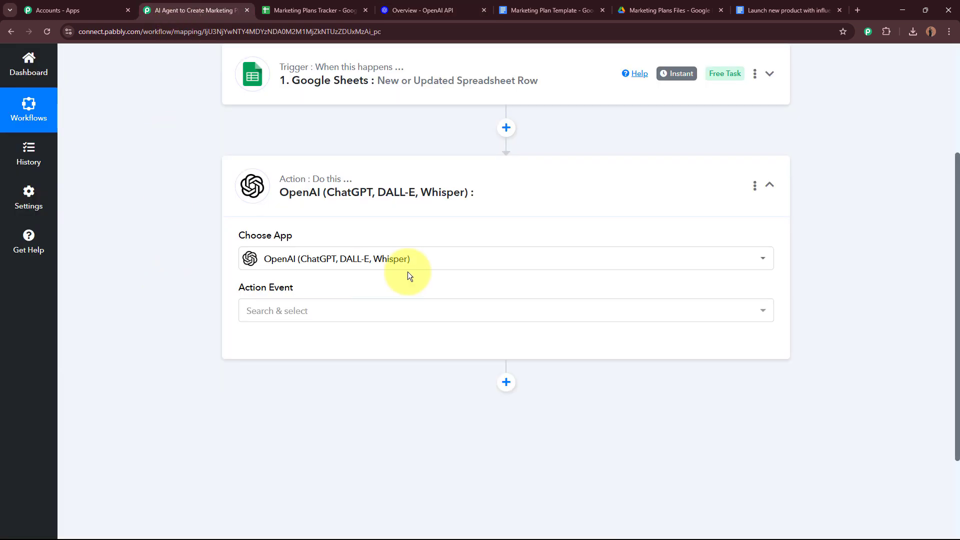
left_click(368, 313)
left_click(355, 145)
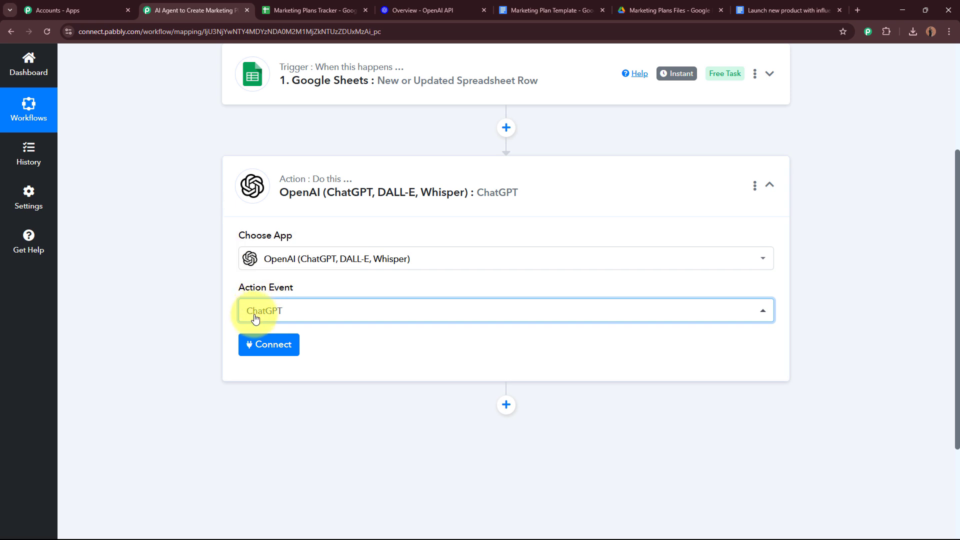
left_click(292, 345)
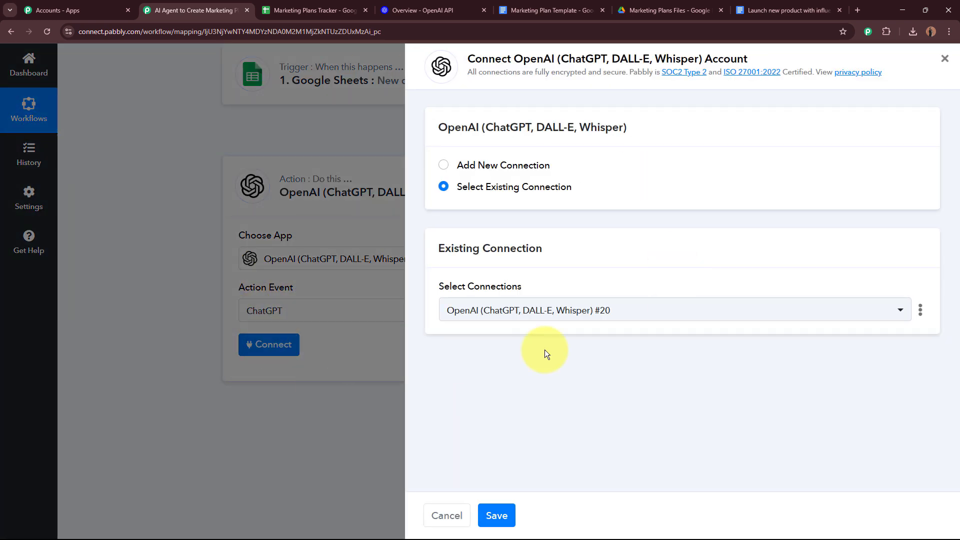
Choose to add a new OpenAI connection and open the linked OpenAI API keys page
left_click(444, 166)
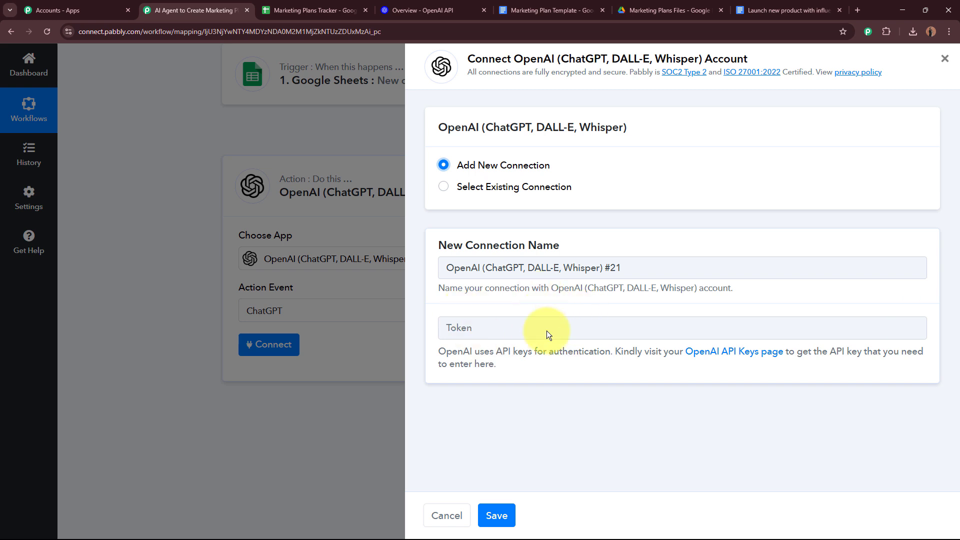
left_click(777, 359)
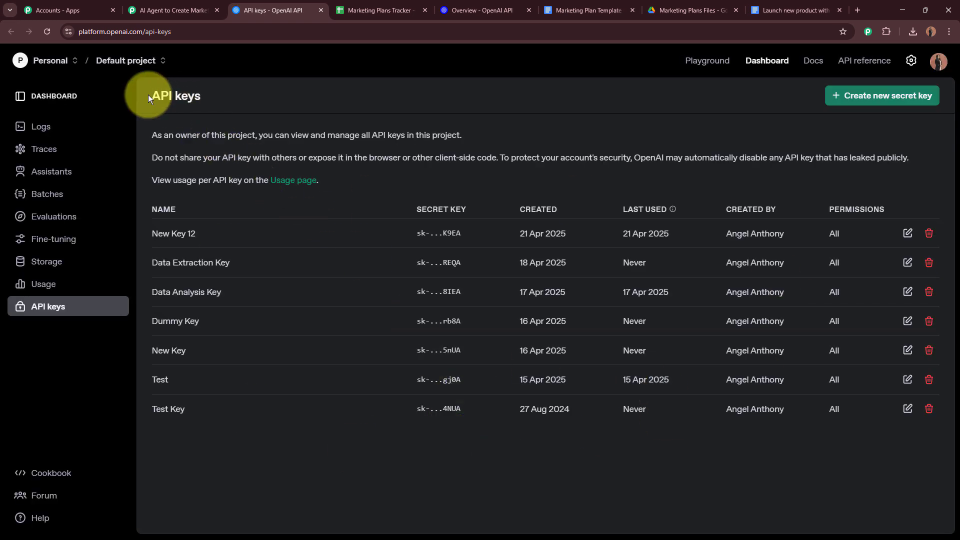
left_click_drag(148, 98, 215, 95)
left_click(415, 101)
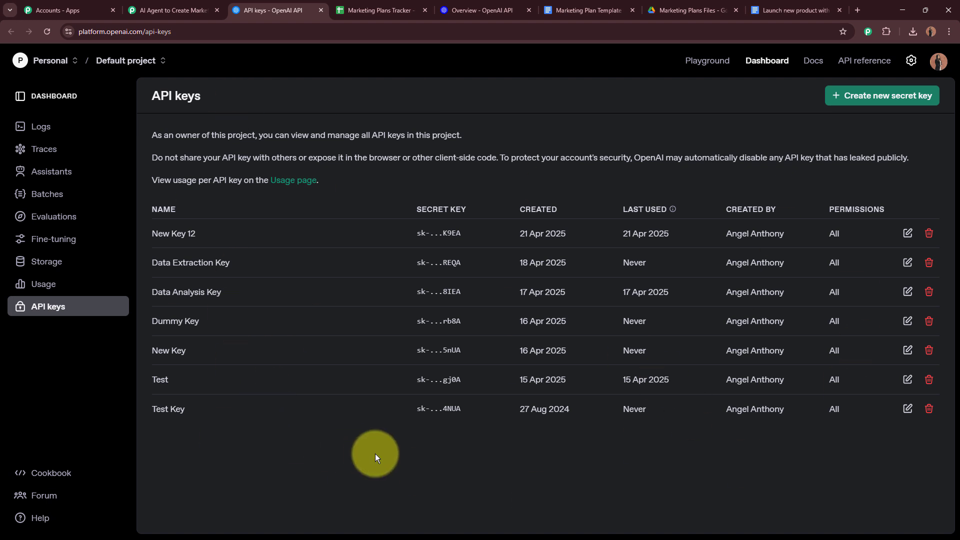
Open the form for a new secret key, review its Name, Project and Permissions options, and close it without creating a key
left_click(910, 98)
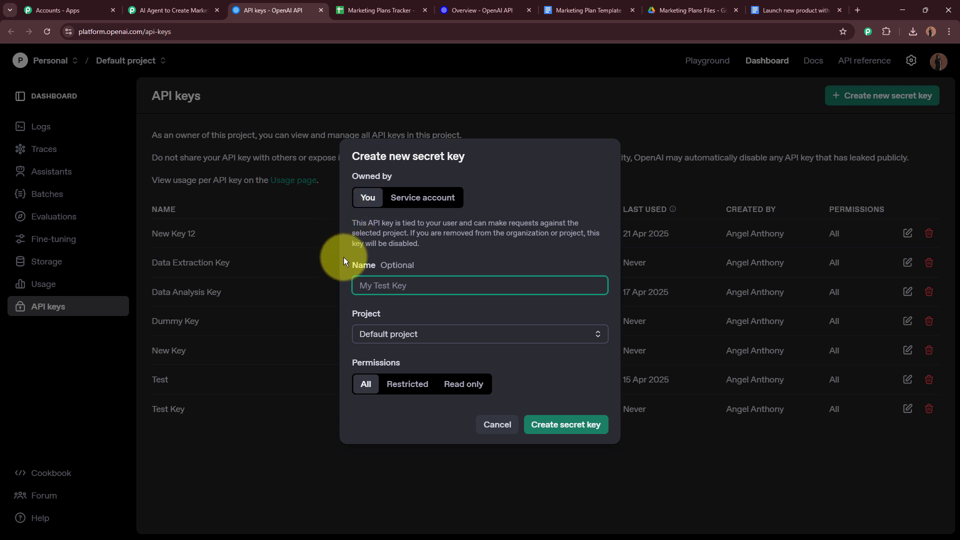
left_click_drag(350, 265, 414, 260)
left_click(357, 316)
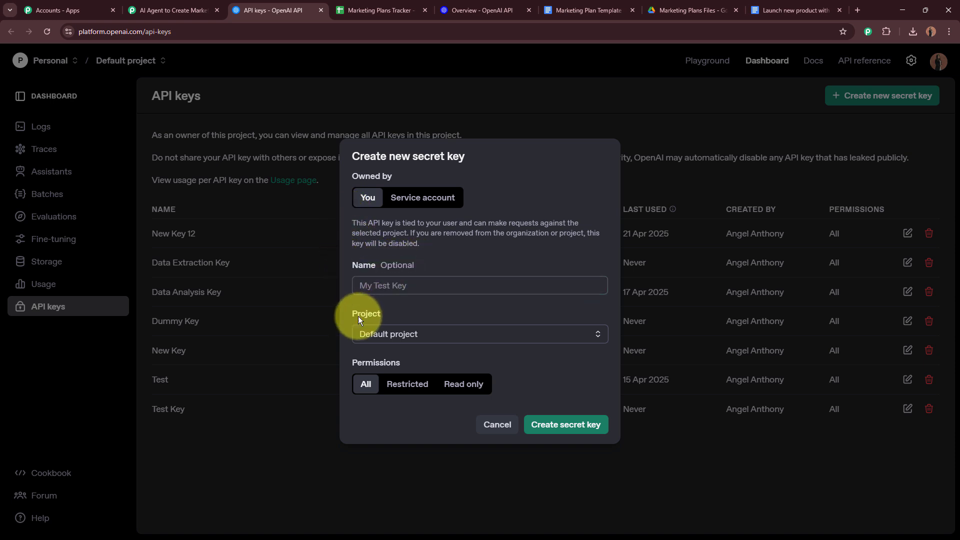
left_click_drag(350, 362, 417, 362)
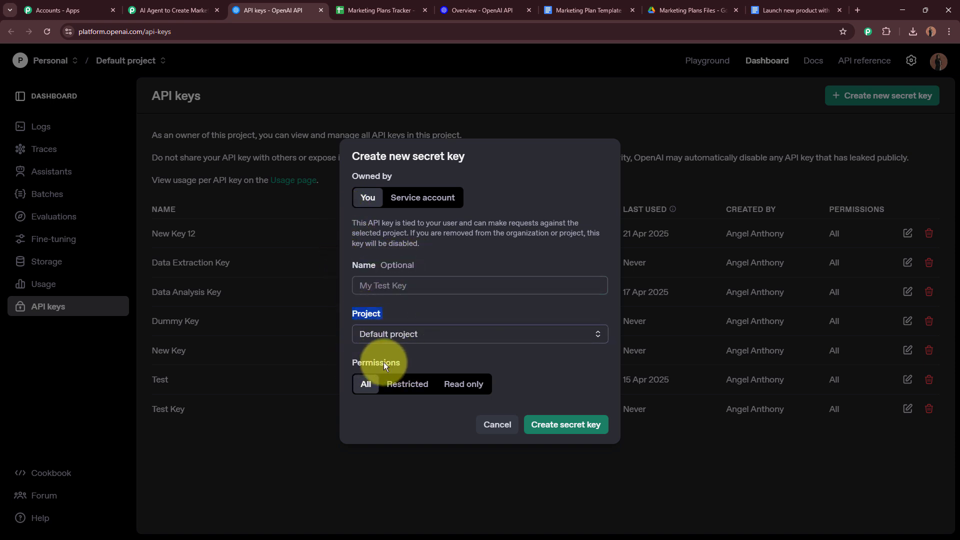
left_click(410, 284)
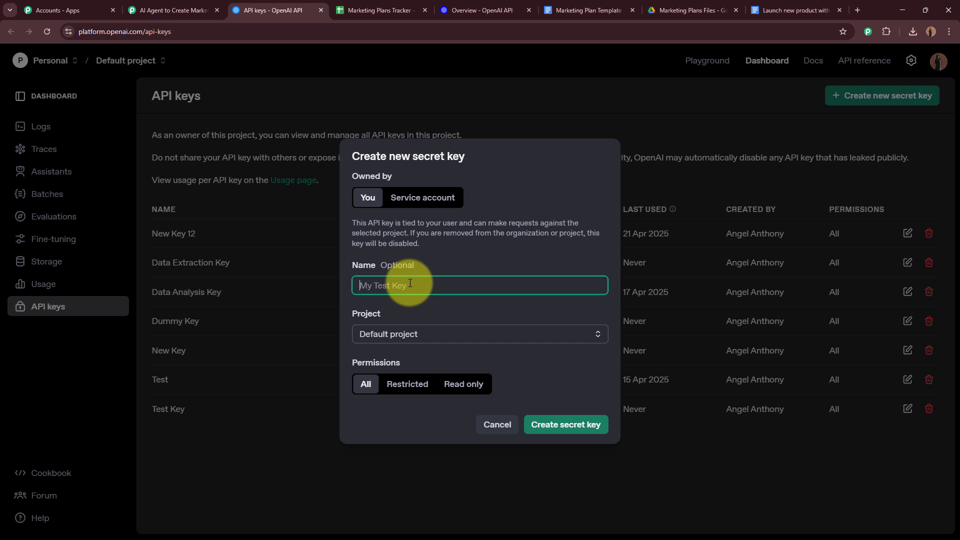
left_click(413, 332)
left_click(469, 316)
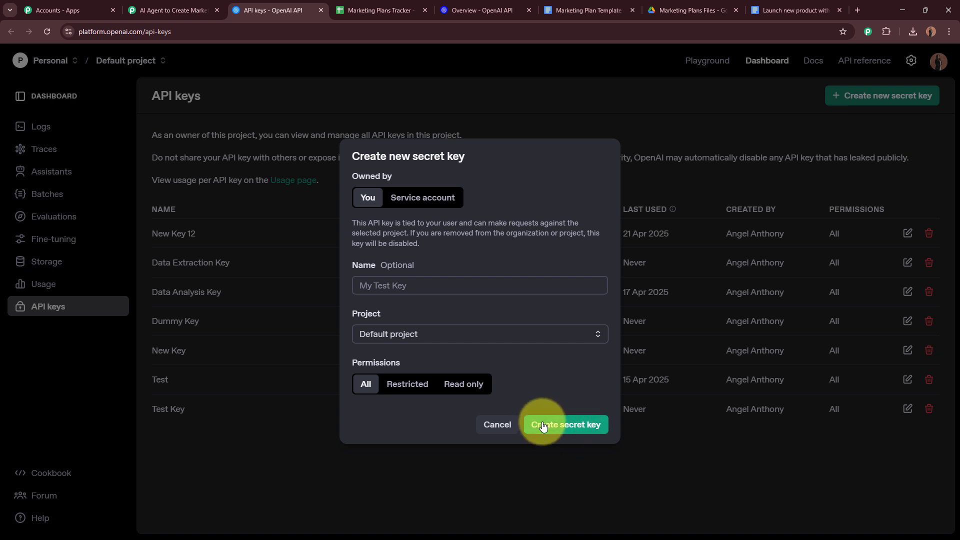
left_click(694, 437)
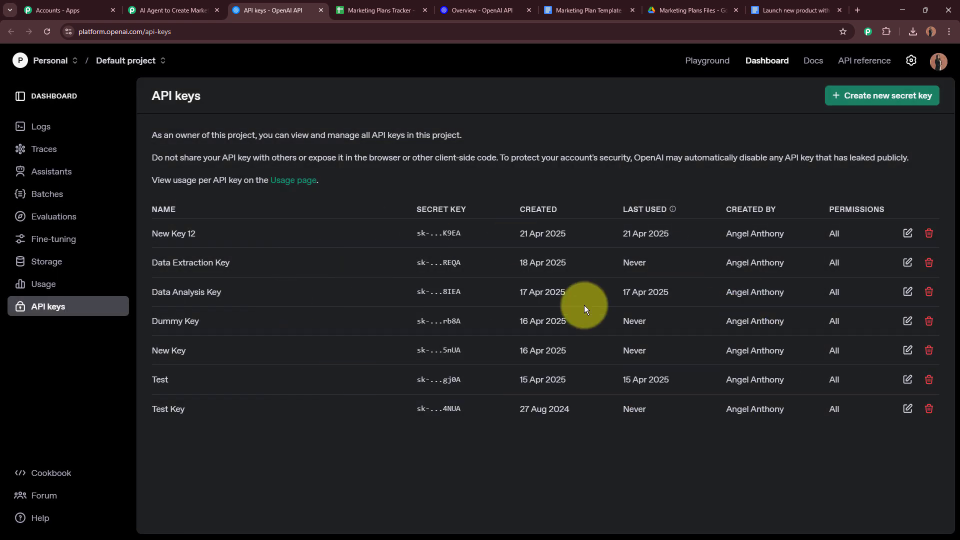
Return to the Pabbly Connect workflow and save the OpenAI step with the existing connection OpenAI (ChatGPT, DALL-E, Whisper) #20
left_click(170, 10)
left_click(525, 322)
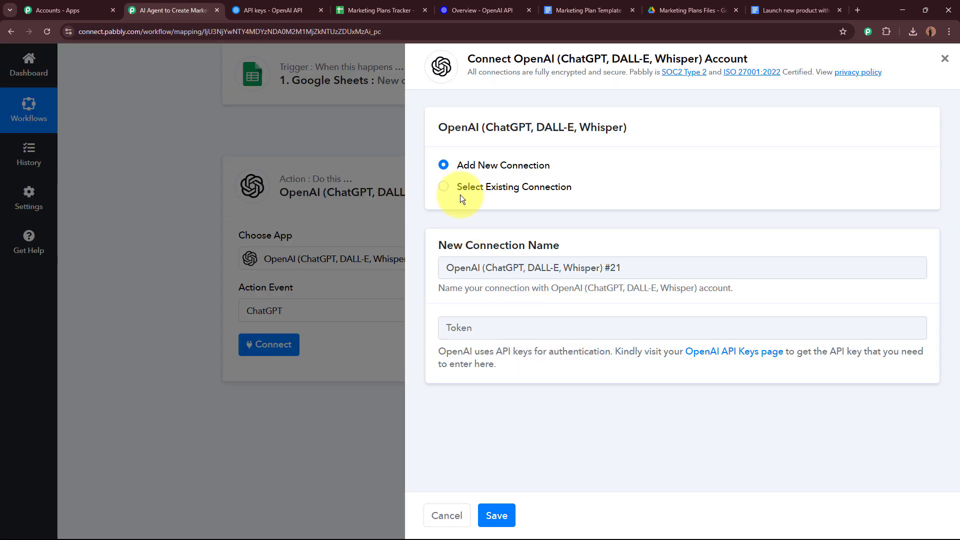
left_click(443, 187)
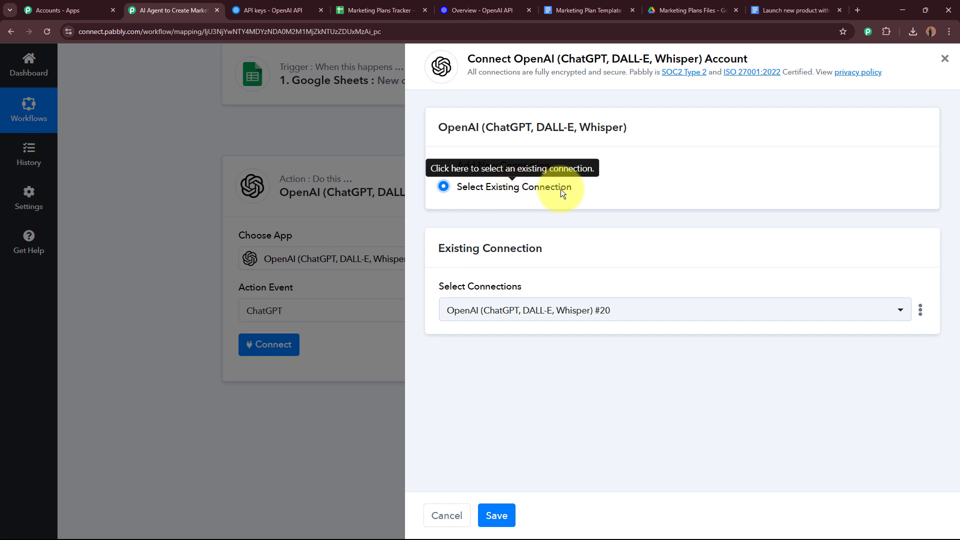
left_click(496, 515)
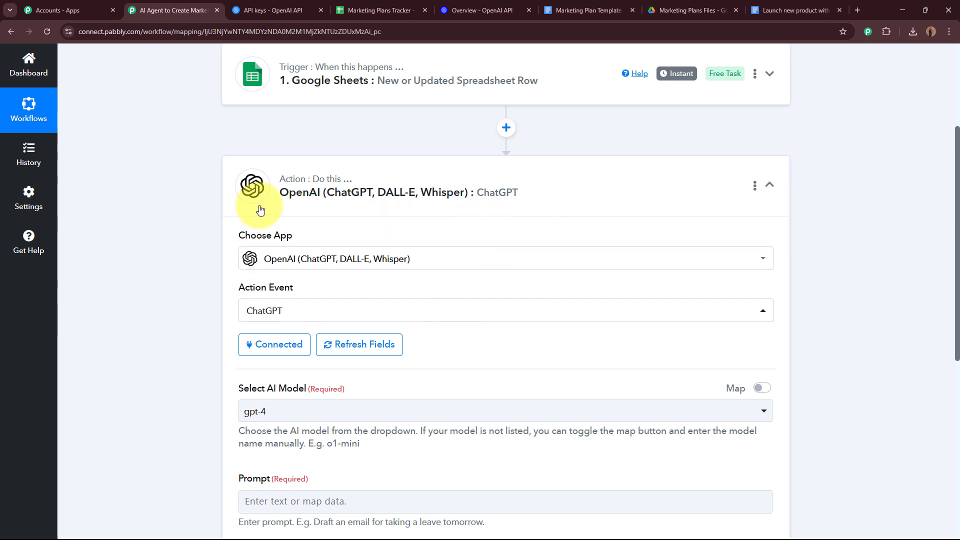
Set the ChatGPT action's AI model to gpt-4o-mini
scroll(154, 287, "down", 3)
scroll(154, 283, "down", 3)
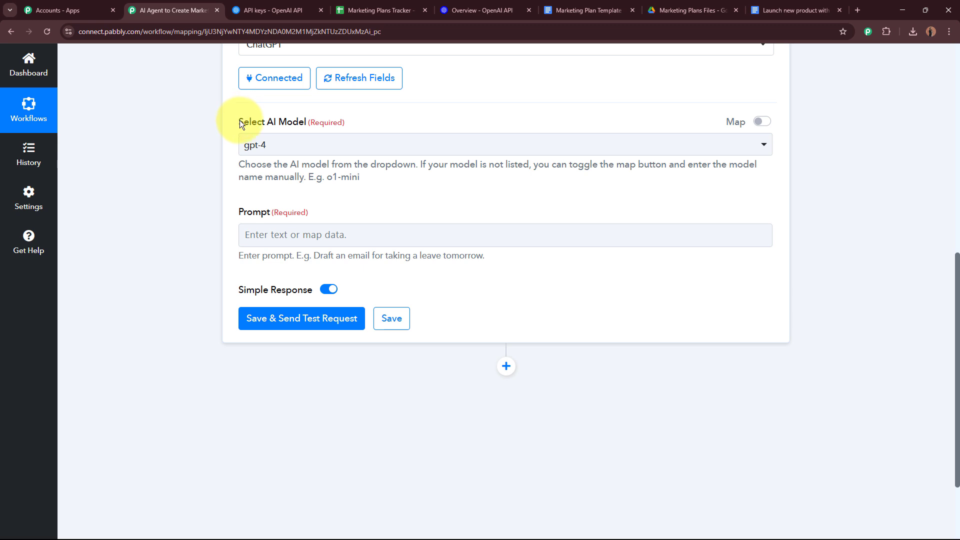
left_click_drag(239, 120, 345, 124)
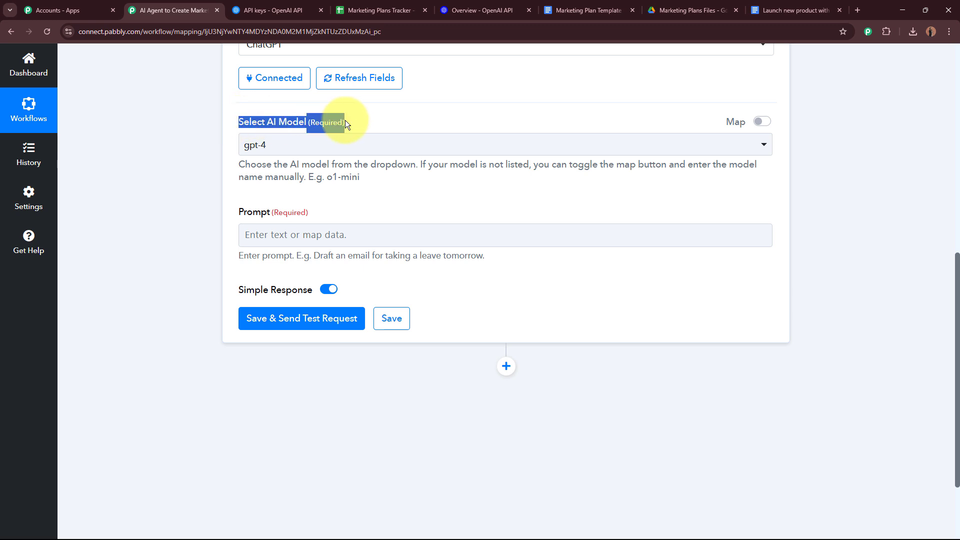
left_click(182, 210)
left_click(333, 145)
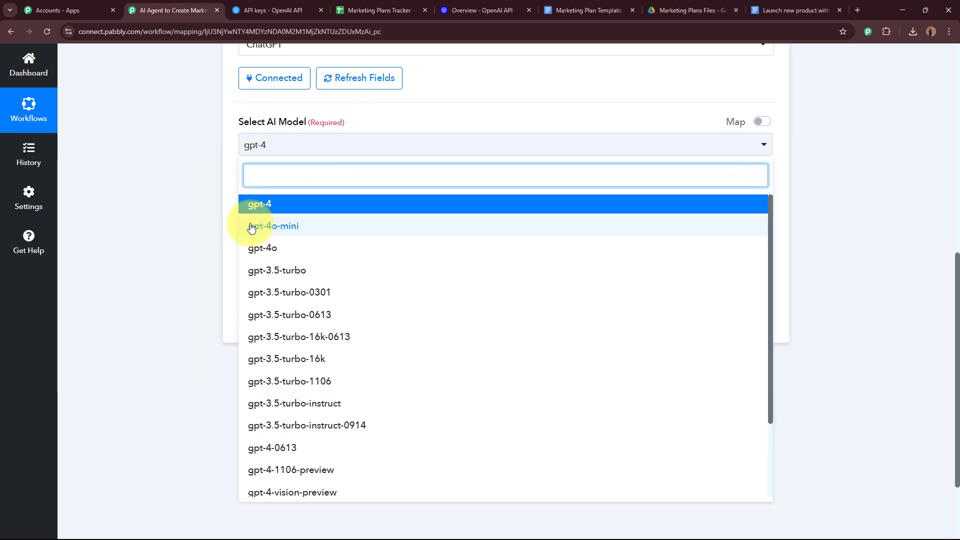
left_click(307, 228)
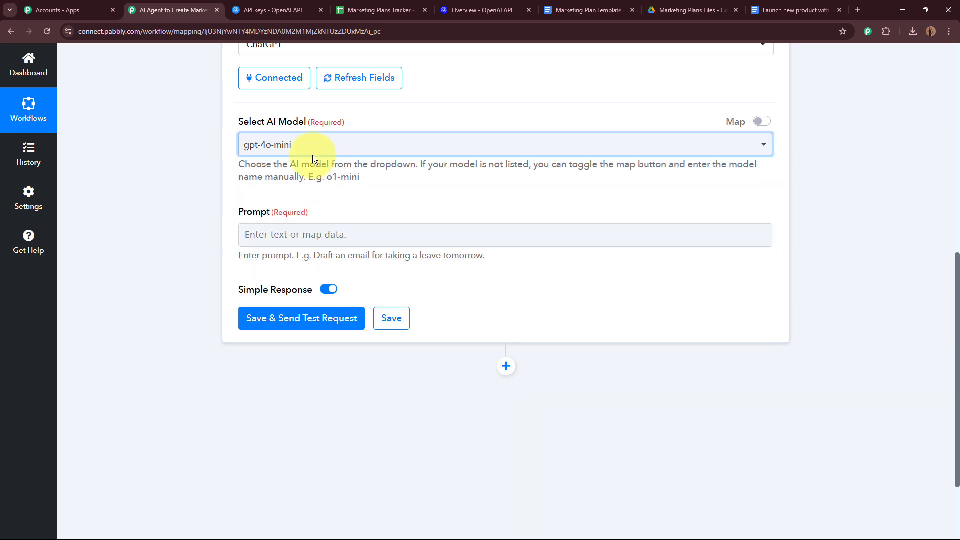
Browse the list of available AI models, keeping gpt-4o-mini selected
left_click(313, 152)
left_click(310, 226)
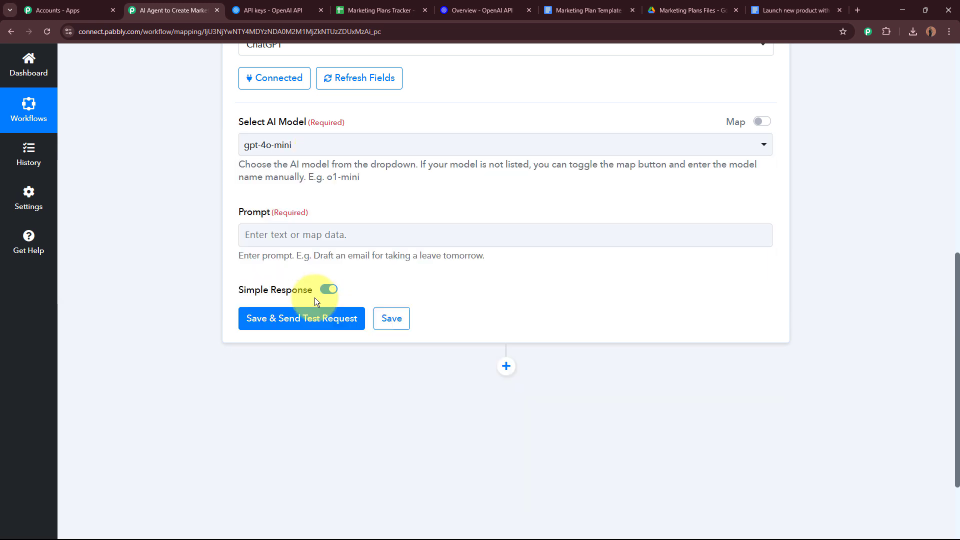
left_click(325, 152)
scroll(335, 275, "down", 3)
scroll(337, 318, "up", 3)
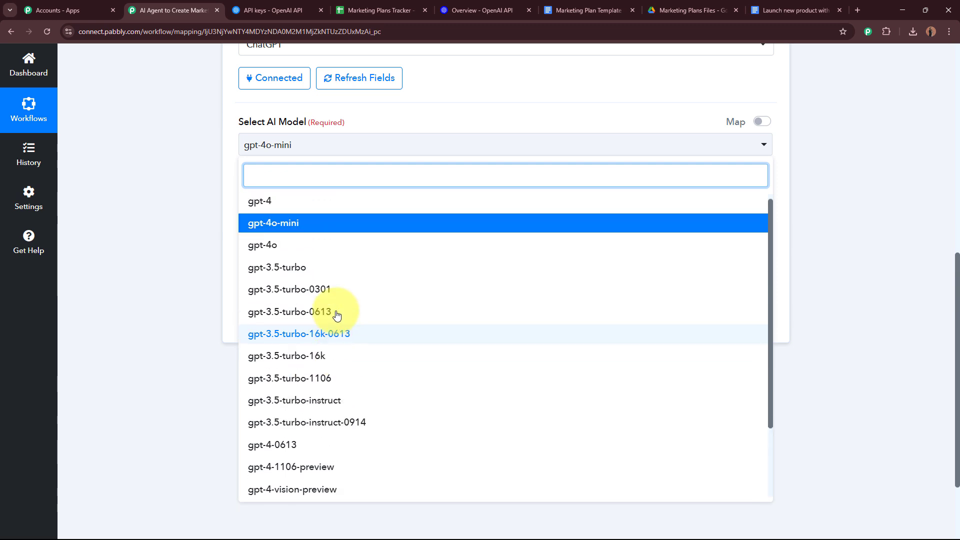
scroll(255, 253, "up", 4)
left_click(186, 299)
scroll(186, 295, "down", 4)
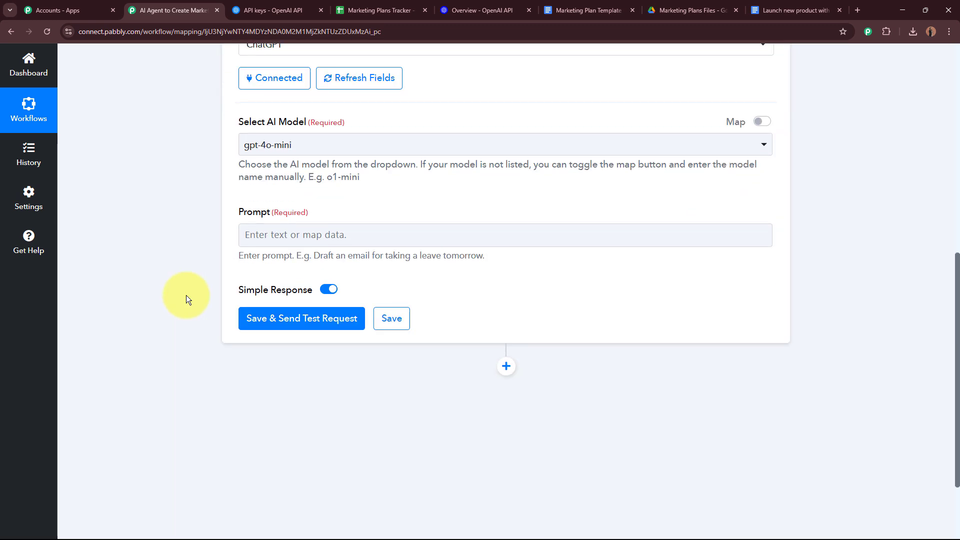
Enter the prompt for a detailed, symbol-free marketing plan, with placeholders for Marketing Goal, Start Date, End Date, Marketing Channels and Action Plan
left_click_drag(238, 209, 355, 213)
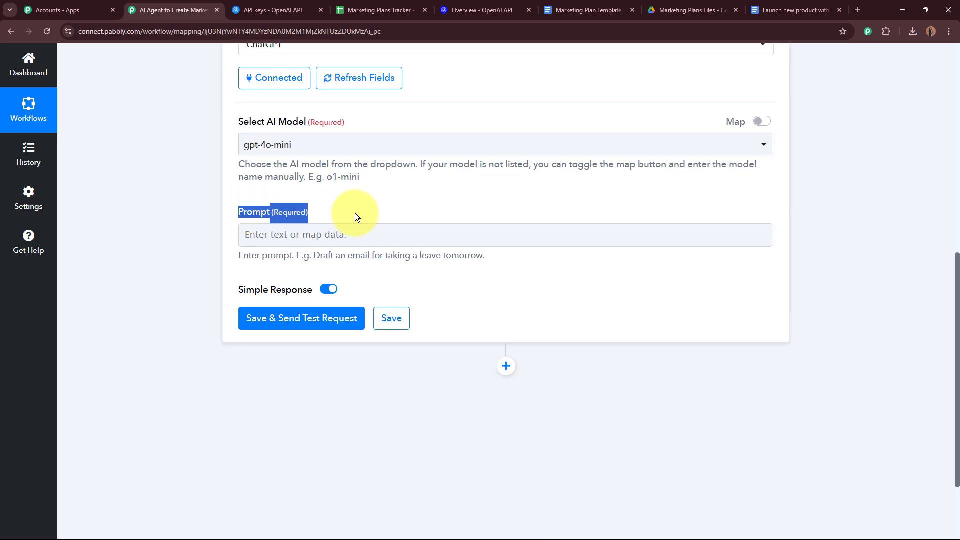
left_click(169, 273)
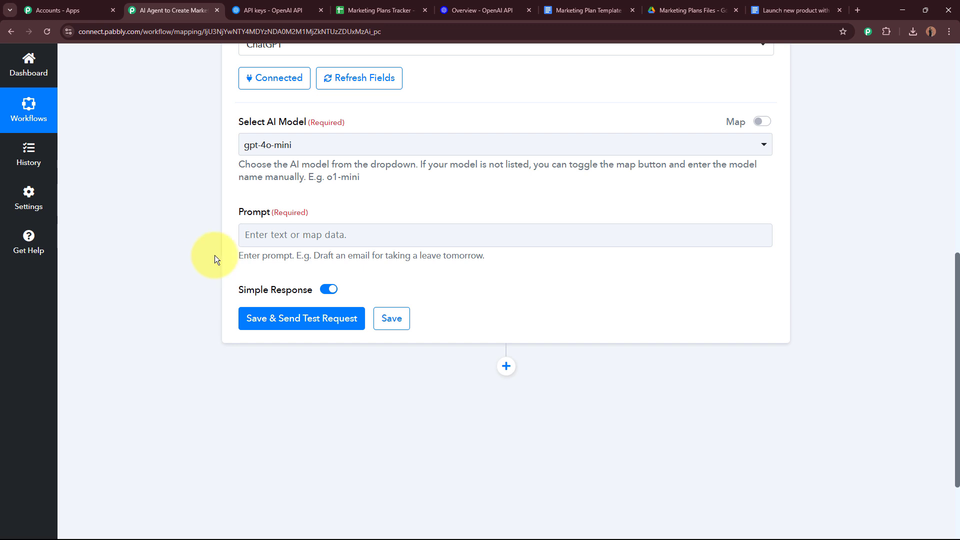
left_click(243, 230)
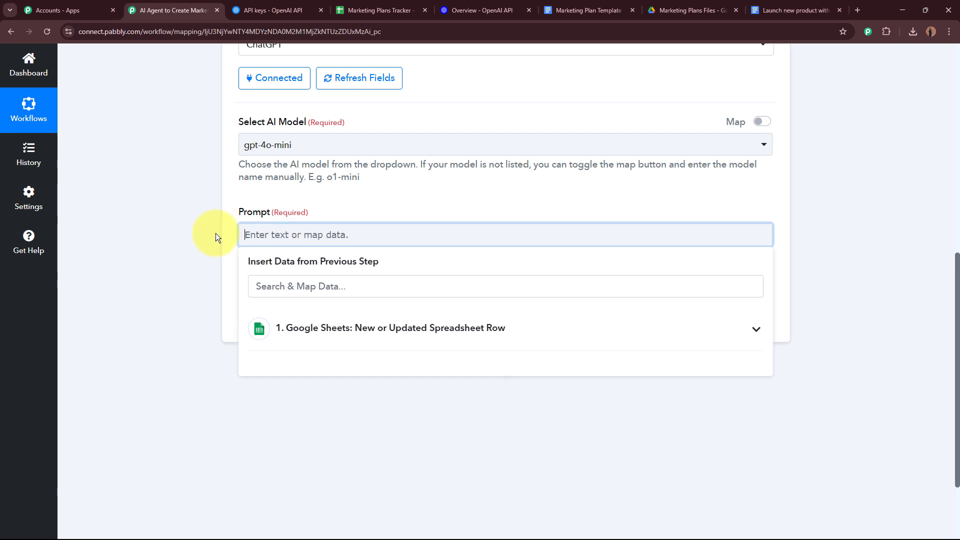
type("You are an AI assistant responsible for generating detailed marketing plans. Your task is to create a marketing strategy based on the following inputs:  Marketing Goal: [Insert goal here, e.g., 'Increase Q1 sales by 20%'] Start Date: [Insert start date, e.g., '2025-05-01'] End Date: [Insert end date, e.g., '2025-06-30'] Marketing Channels: [Insert channels to be used, e.g., 'Social Media, Email Marketing, Google Ads'] Action Plan: [Insert a brief description of the action plan, e.g., 'Run social media ads, send email campaigns to existing customers']  Your job is to generate the content of this marketing plan based on the information above. Please ensure that you strictly only provide the content without any additional commentary or formatting. Do not include any symbols like # or **. Simply give the plan in a clear, straightforward manner.")
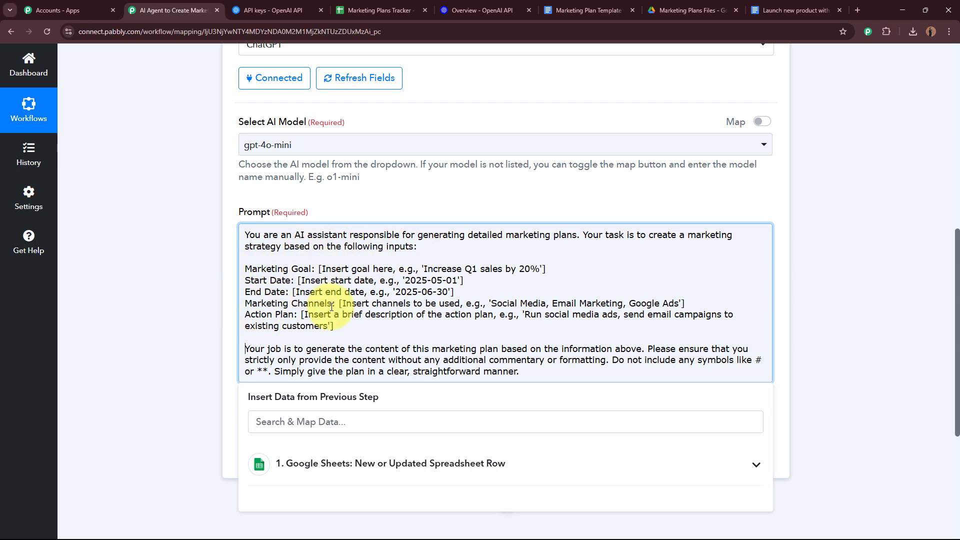
Append "Word Limit 500-600 words." to the end of the prompt
scroll(280, 315, "down", 1)
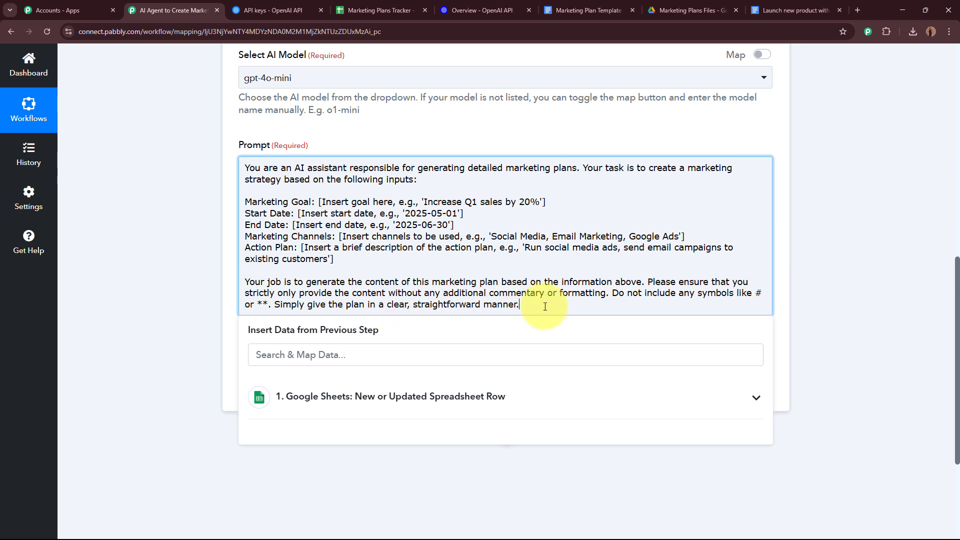
type("Wo")
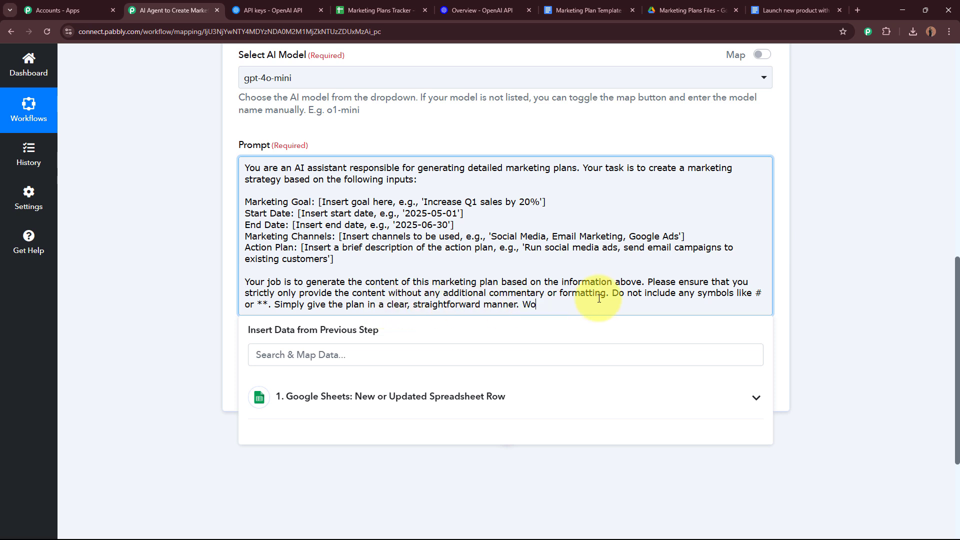
type("rd Limit 500-600 wors")
key("BackSpace")
type("ds.")
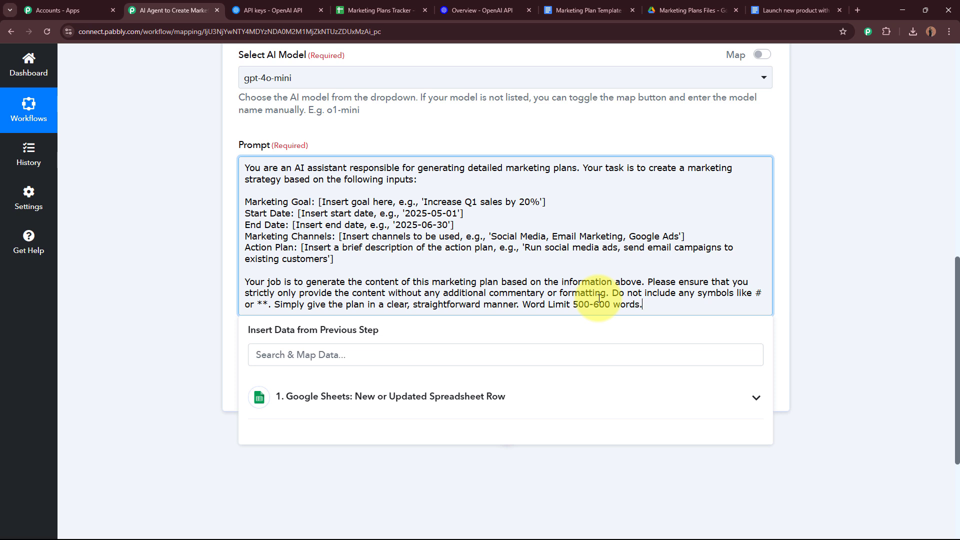
left_click(129, 267)
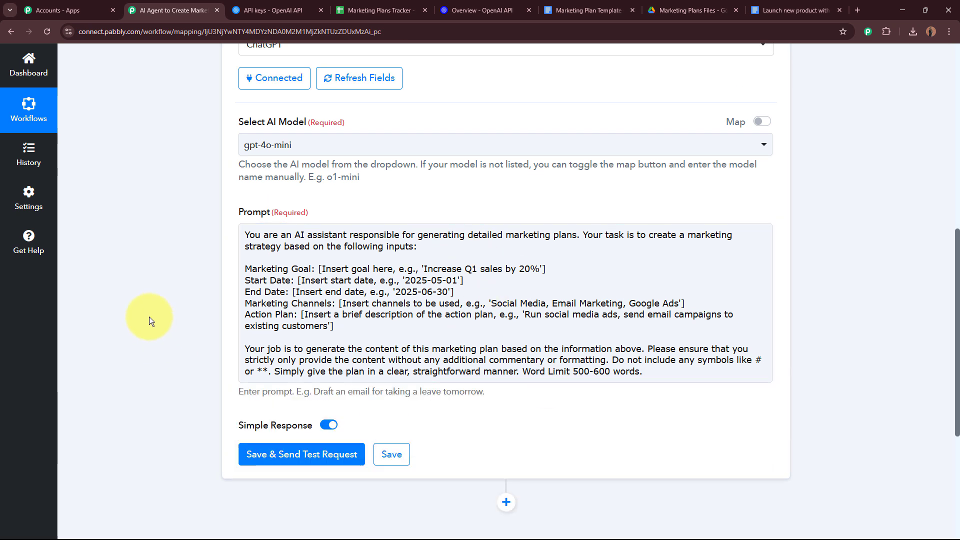
scroll(152, 300, "down", 1)
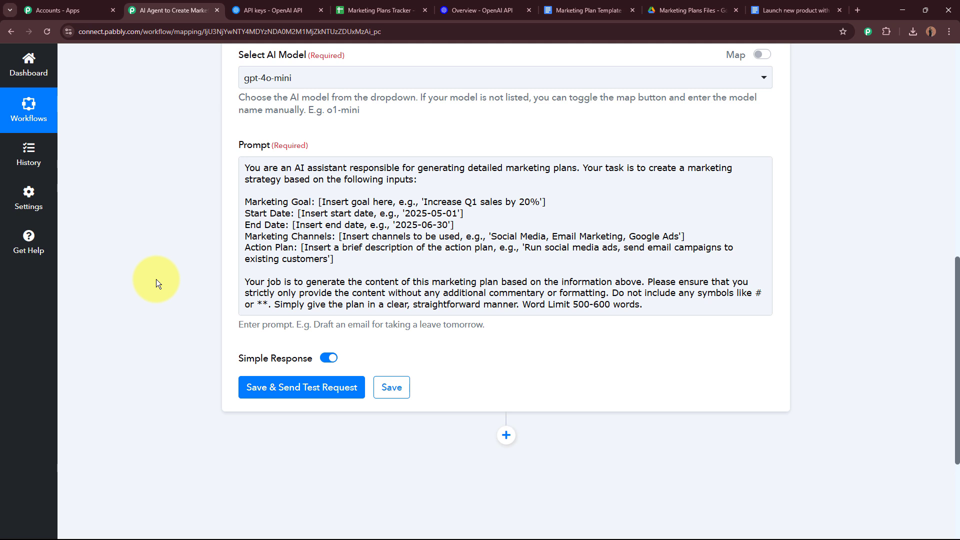
left_click(246, 202)
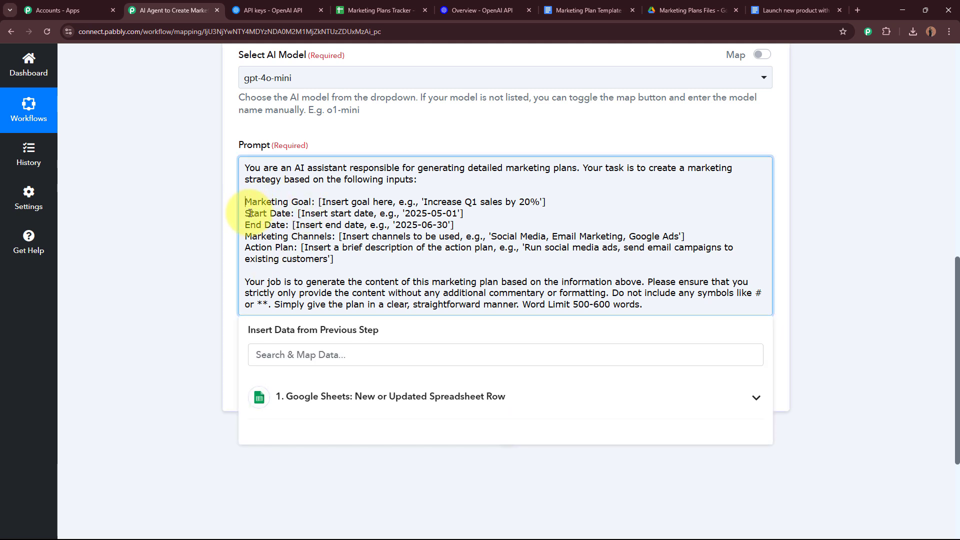
left_click(250, 226)
left_click(252, 237)
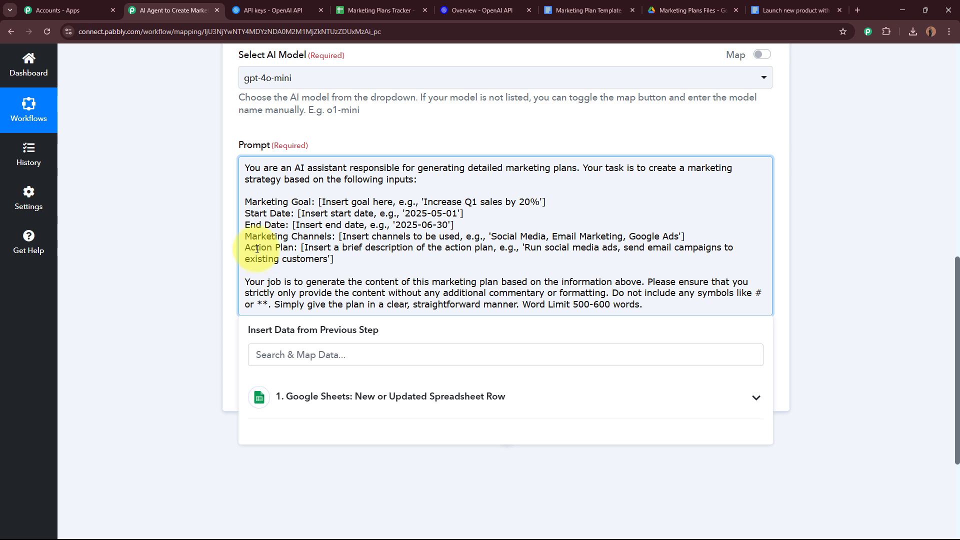
Replace the Marketing Goal placeholder in the prompt with the Marketing Goal value mapped from the Google Sheets trigger
left_click_drag(318, 202, 612, 201)
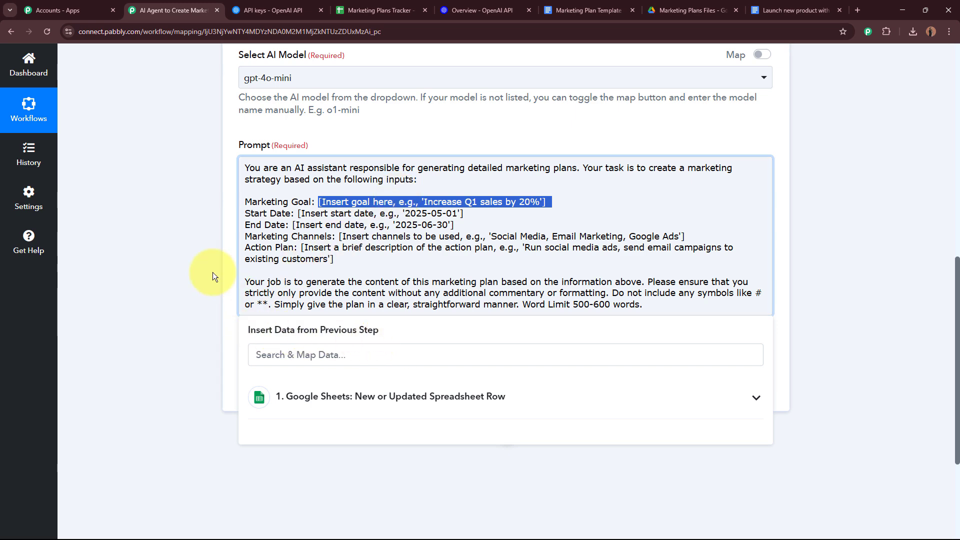
scroll(212, 266, "up", 10)
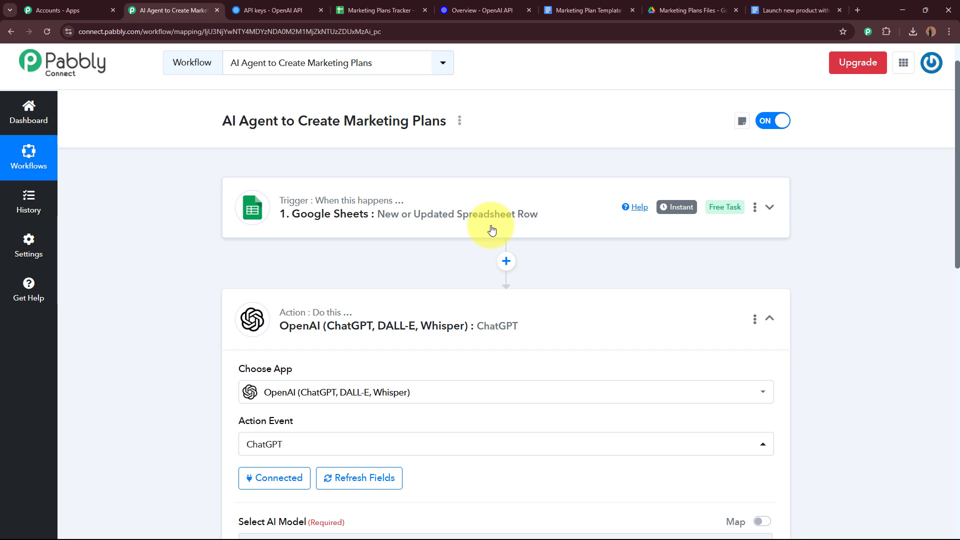
scroll(492, 230, "down", 10)
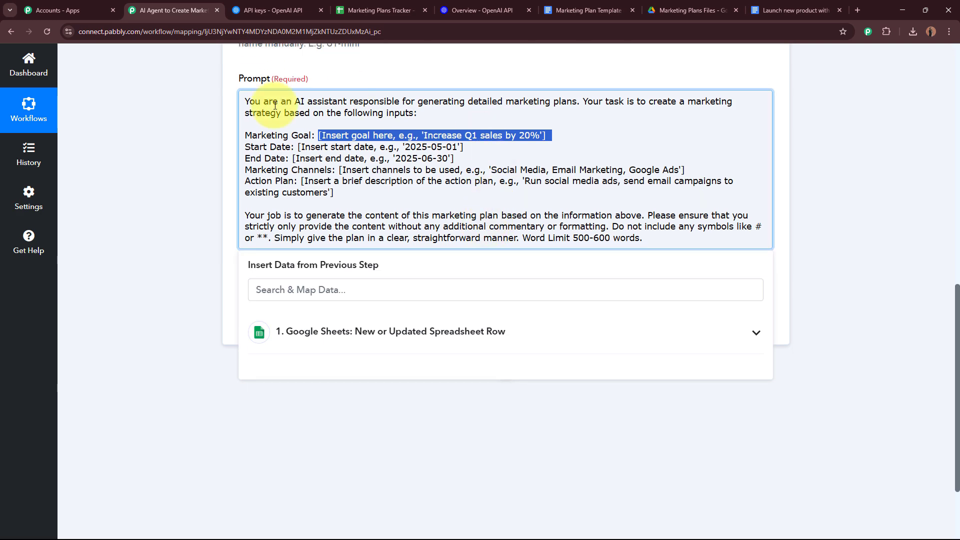
left_click(478, 344)
scroll(149, 299, "down", 1)
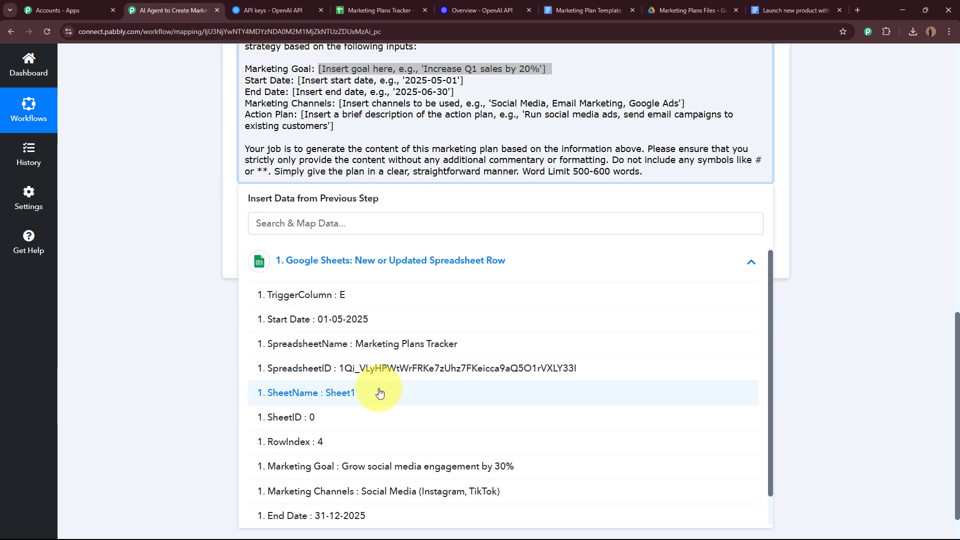
scroll(360, 400, "down", 1)
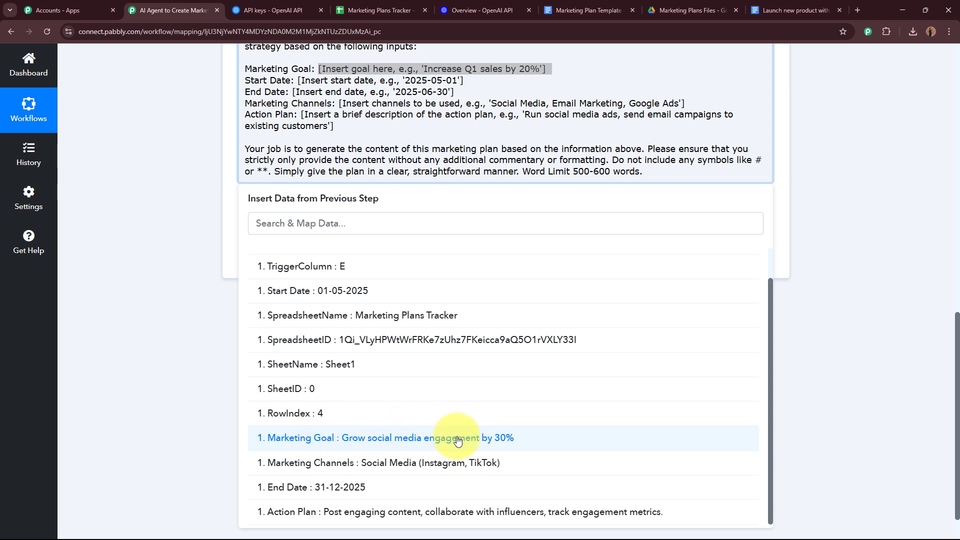
left_click(508, 439)
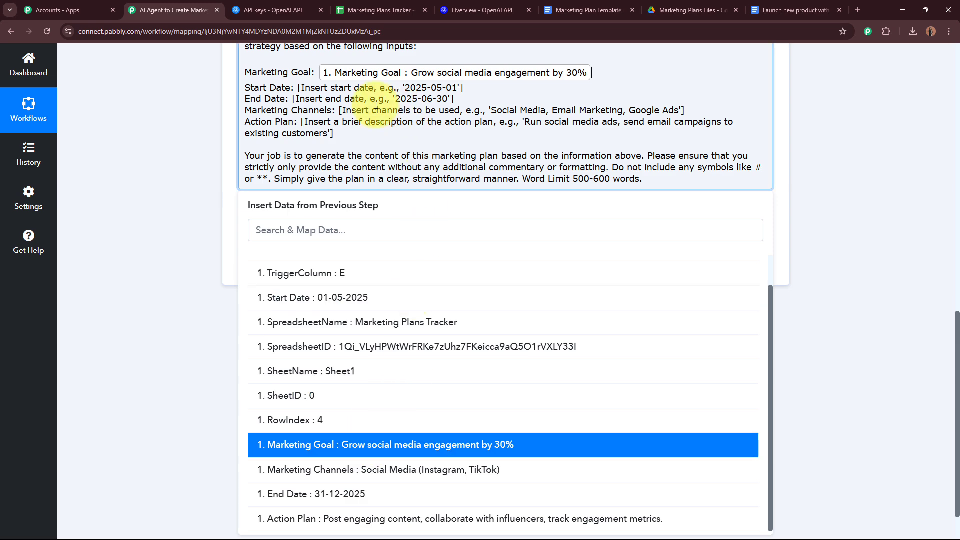
scroll(165, 178, "up", 3)
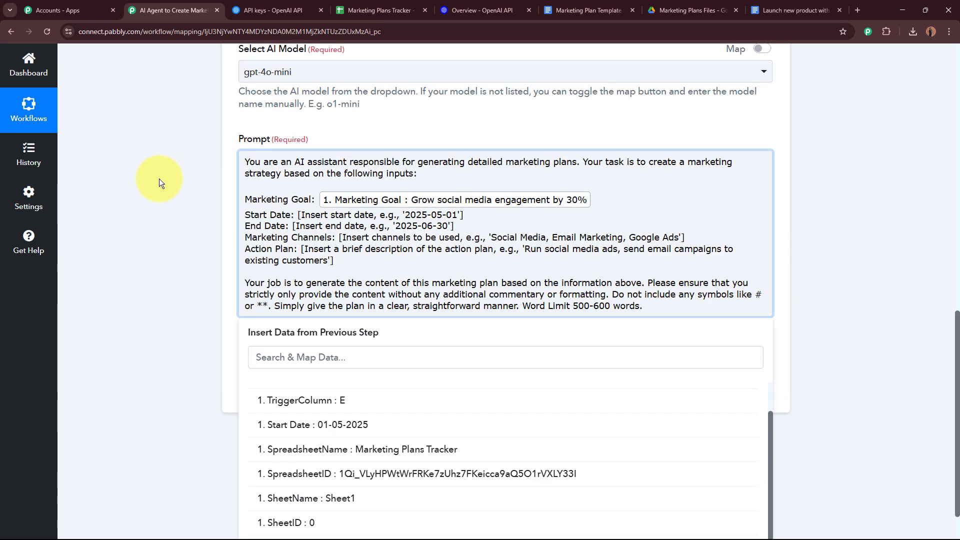
left_click(159, 178)
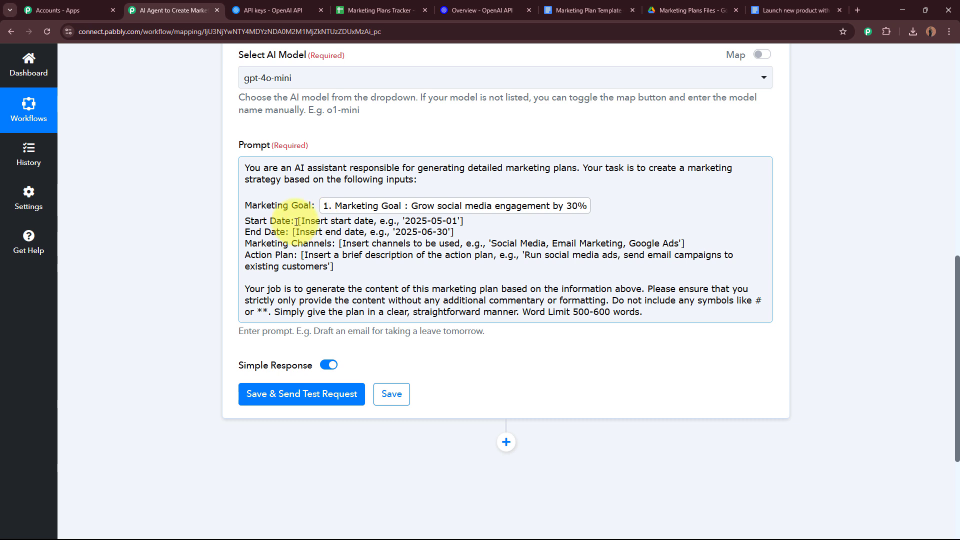
Replace the prompt's Start Date placeholder with the Start Date mapped from the Google Sheets trigger
left_click_drag(298, 221, 468, 222)
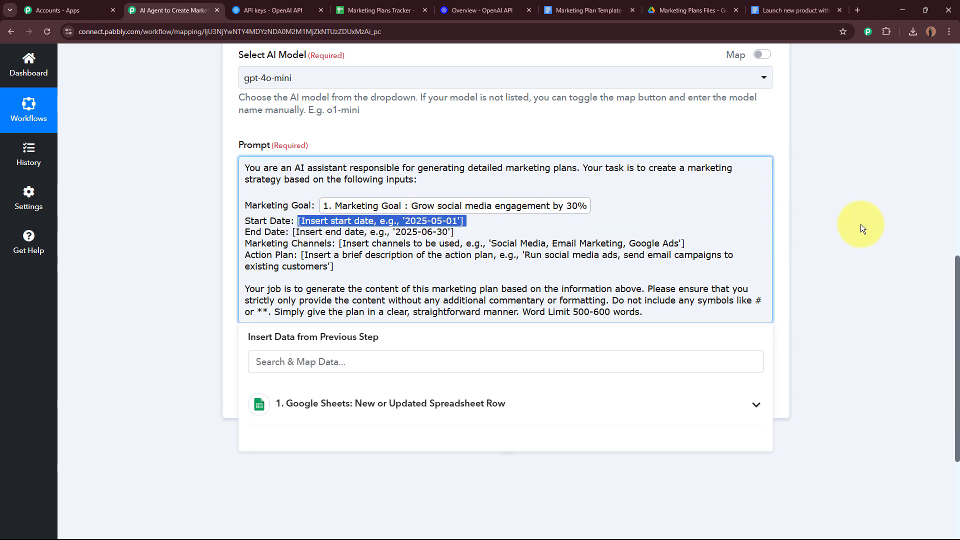
scroll(857, 211, "up", 10)
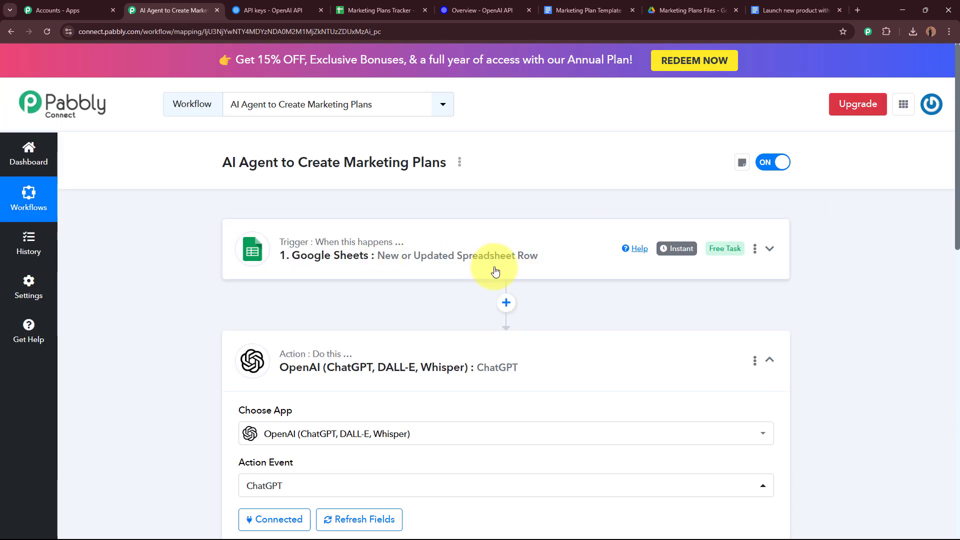
scroll(439, 233, "down", 10)
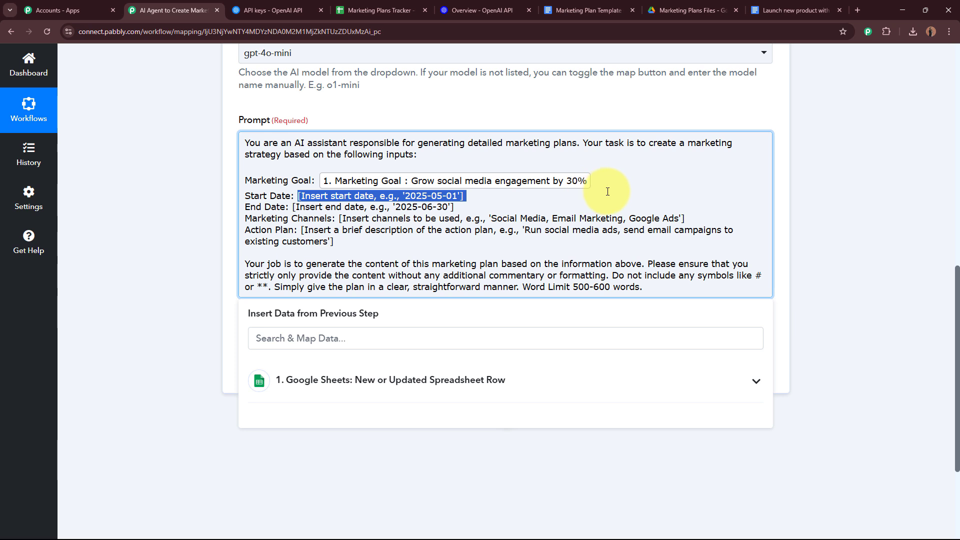
left_click(386, 379)
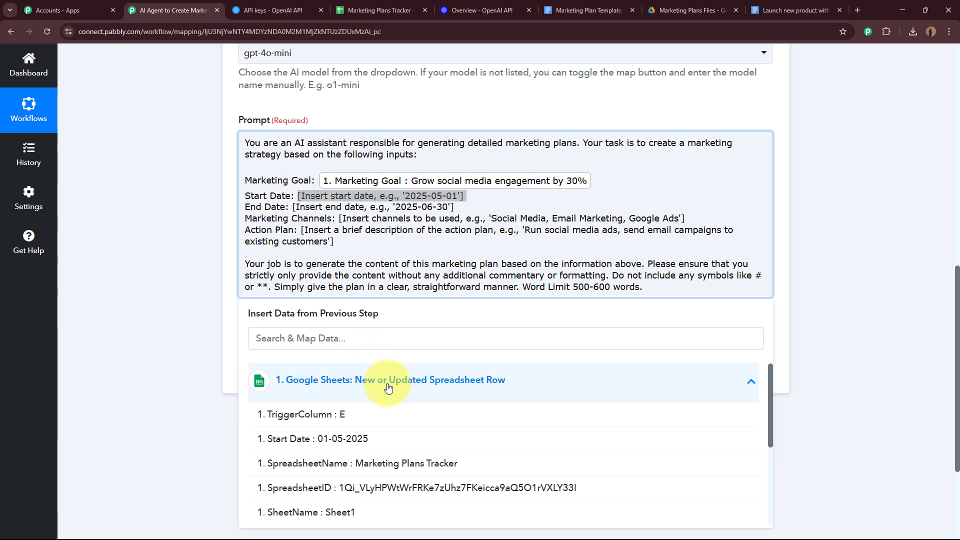
scroll(533, 473, "down", 2)
left_click(272, 373)
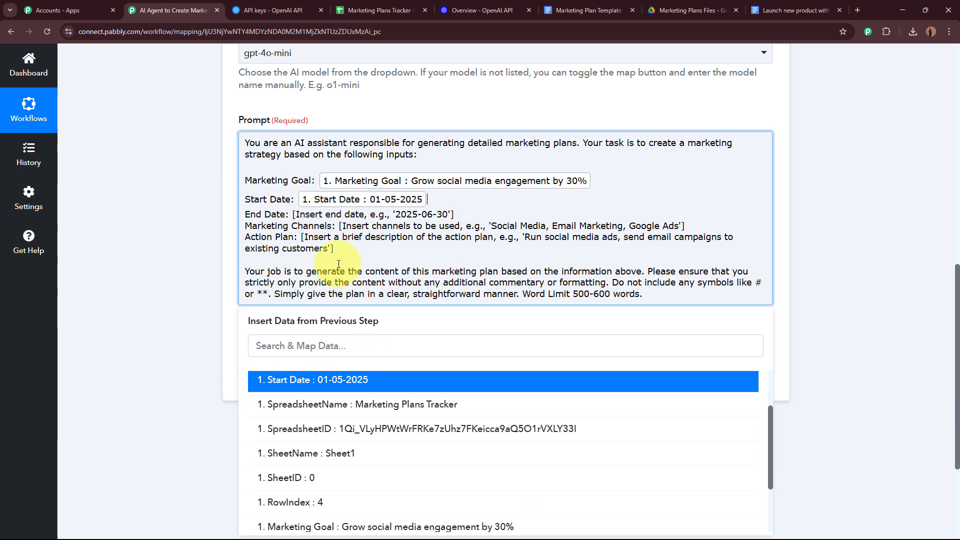
Replace the prompt's End Date placeholder with the End Date mapped from the Google Sheets trigger
left_click_drag(292, 214, 457, 216)
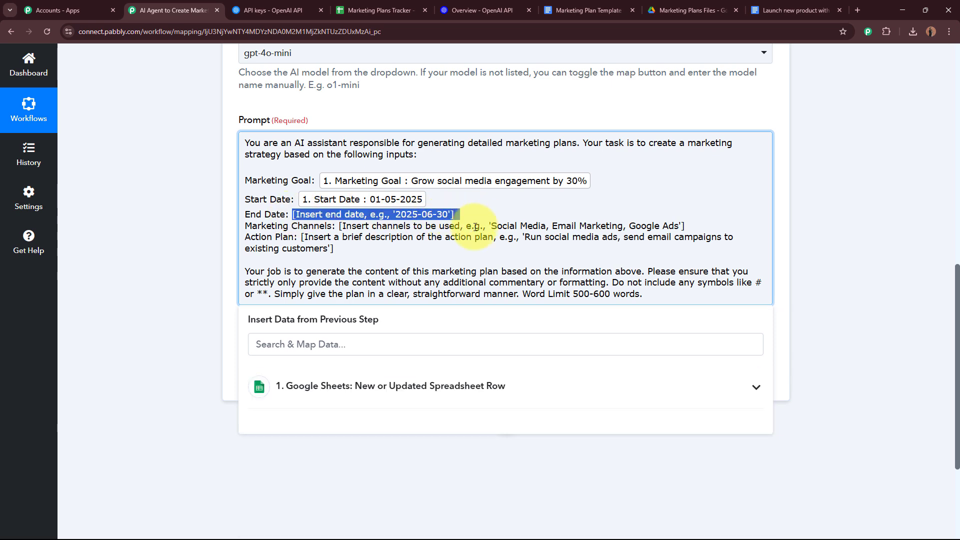
left_click(386, 390)
scroll(425, 455, "down", 2)
scroll(241, 457, "down", 3)
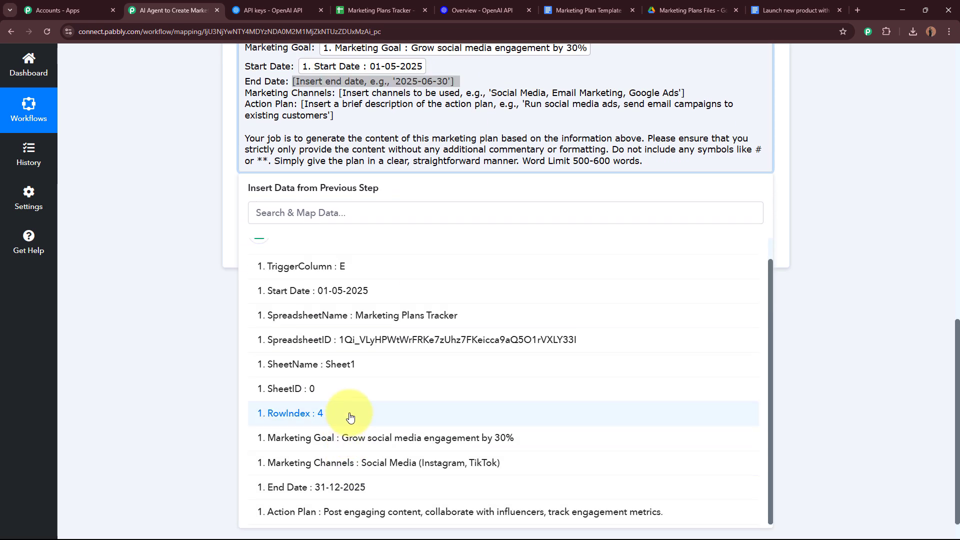
left_click(278, 486)
scroll(245, 304, "up", 3)
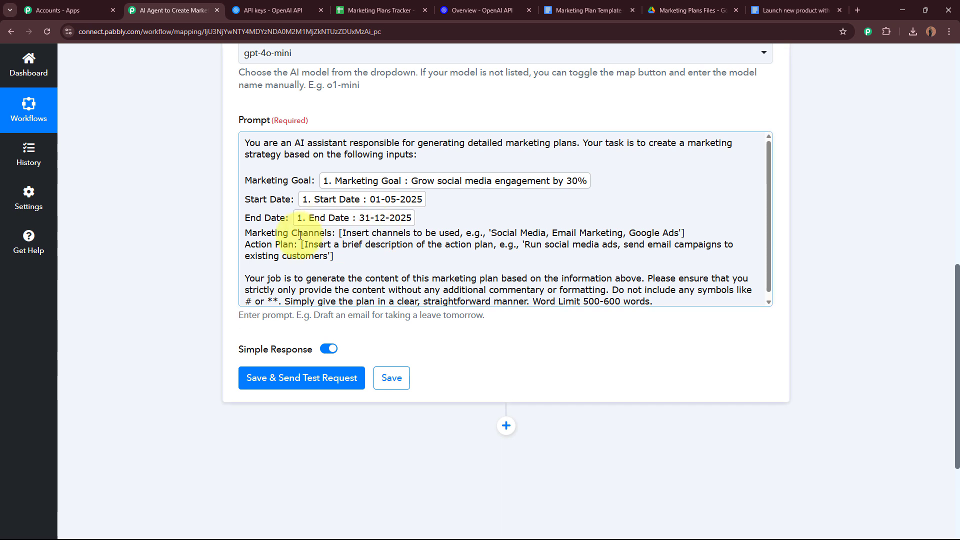
Map the Google Sheets Marketing Channels value in place of the Marketing Channels placeholder in the prompt
left_click_drag(340, 233, 693, 232)
left_click(426, 403)
scroll(440, 450, "down", 3)
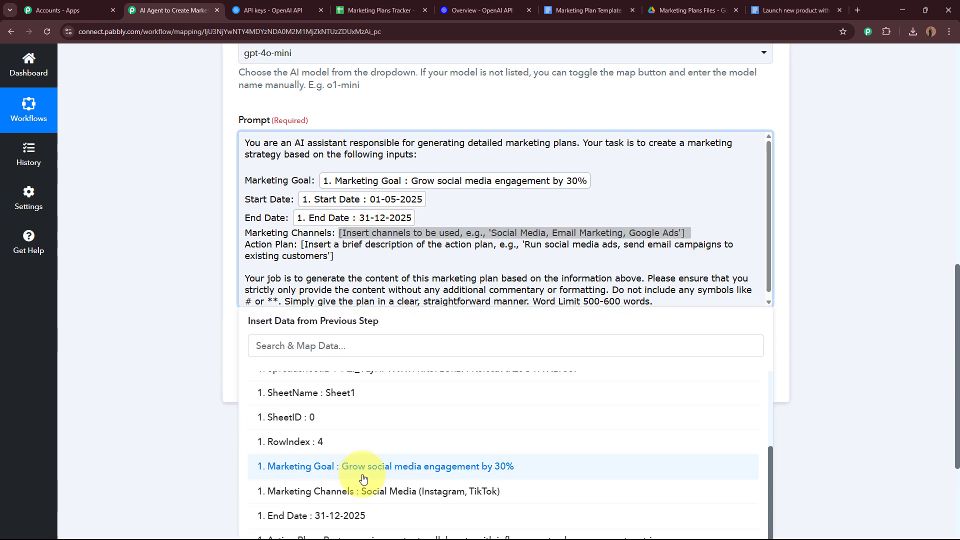
left_click(354, 493)
Map the Google Sheets Action Plan value in place of the Action Plan placeholder in the prompt
left_click_drag(301, 251, 333, 263)
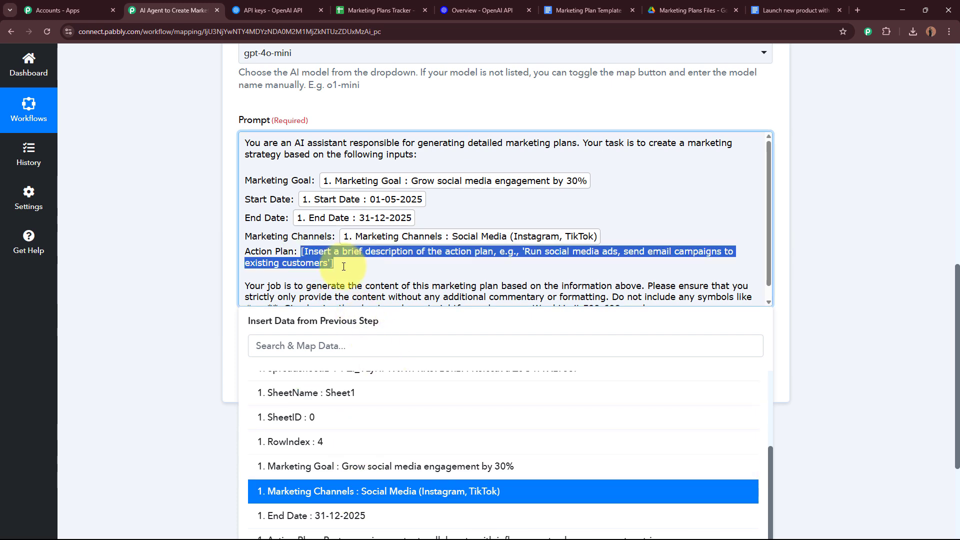
left_click(445, 407)
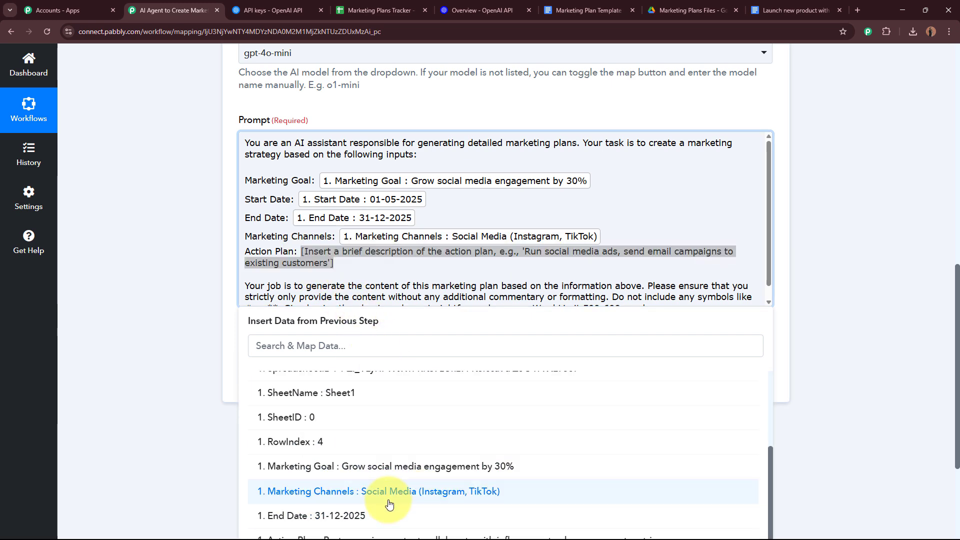
scroll(386, 490, "down", 2)
left_click(344, 510)
left_click(172, 298)
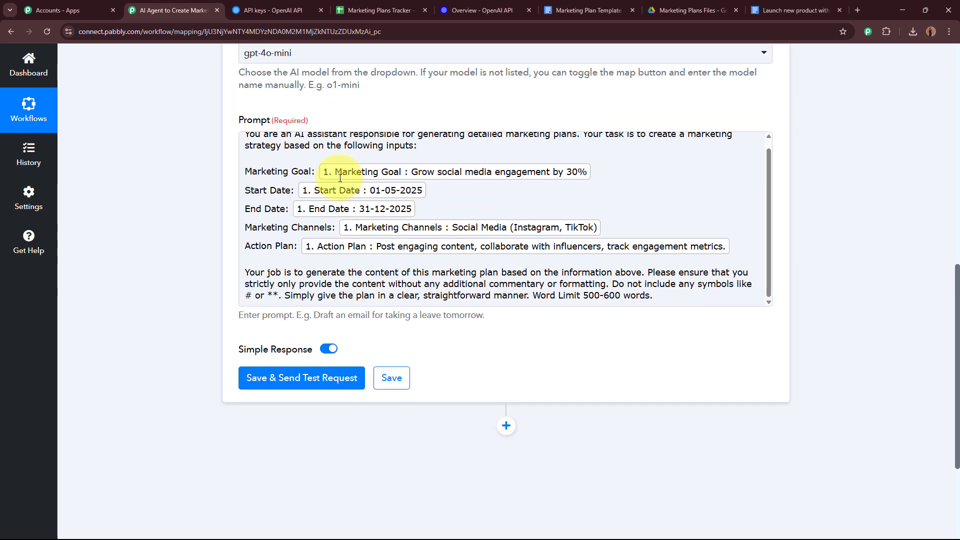
Save the ChatGPT action with its mapped prompt and send a test request
scroll(150, 146, "up", 3)
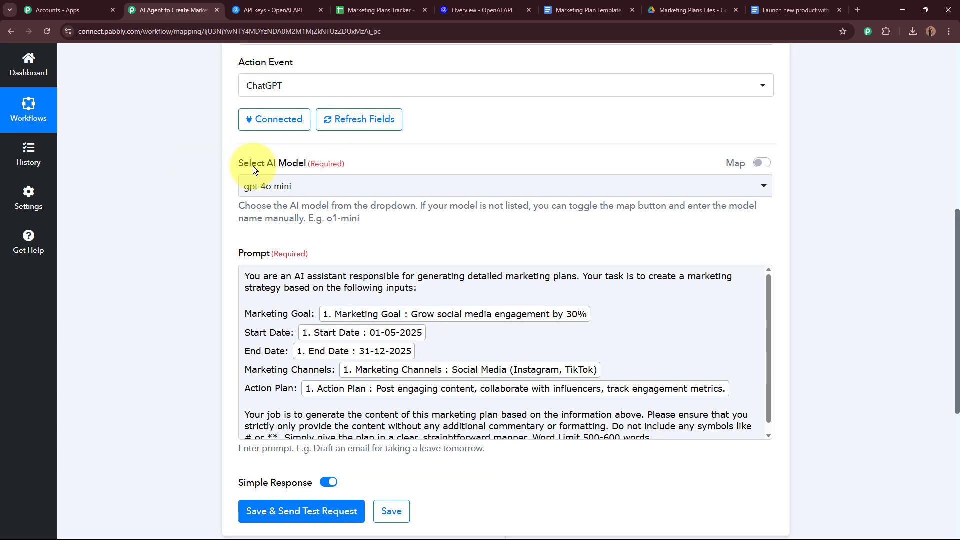
scroll(125, 189, "down", 6)
left_click(283, 245)
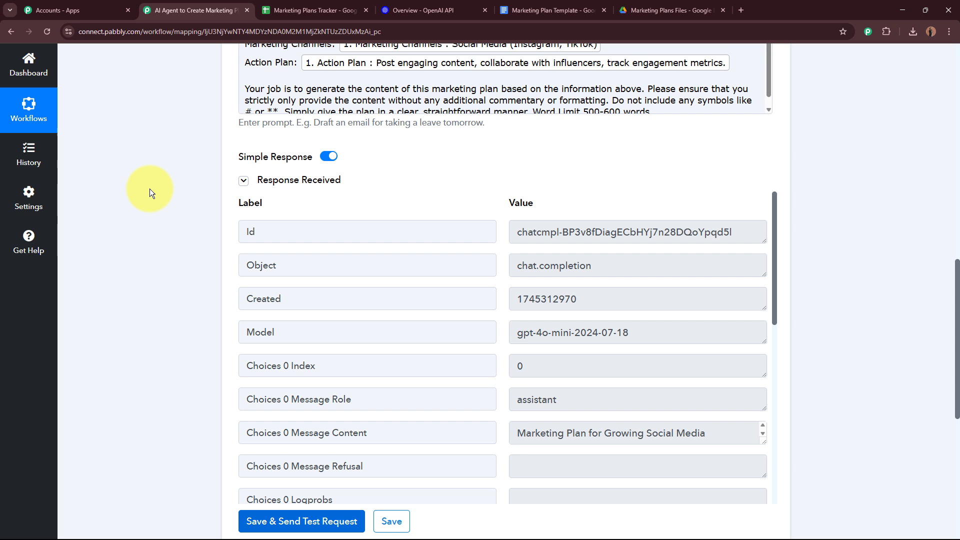
Find Choices 0 Message Content in the received response and enlarge its value box to show the generated text
scroll(149, 188, "down", 2)
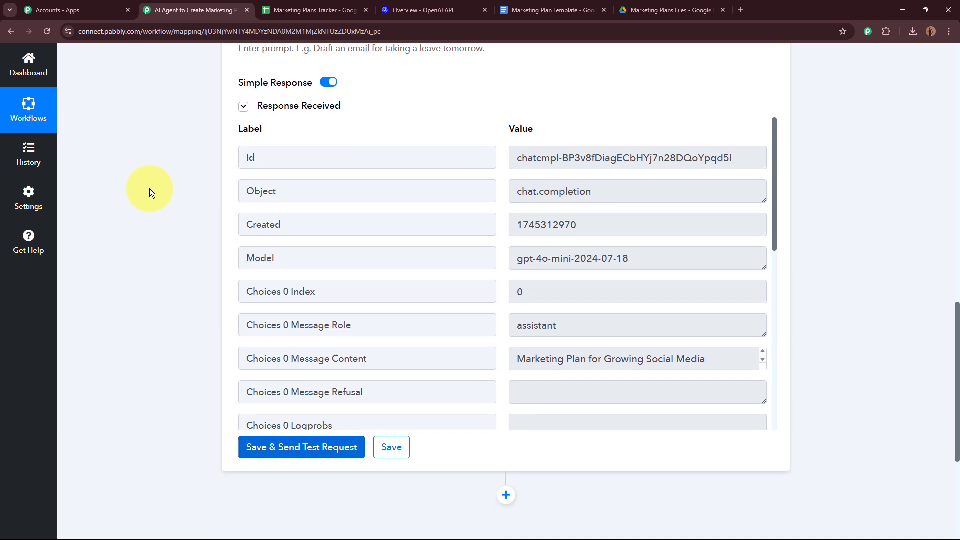
scroll(178, 235, "down", 1)
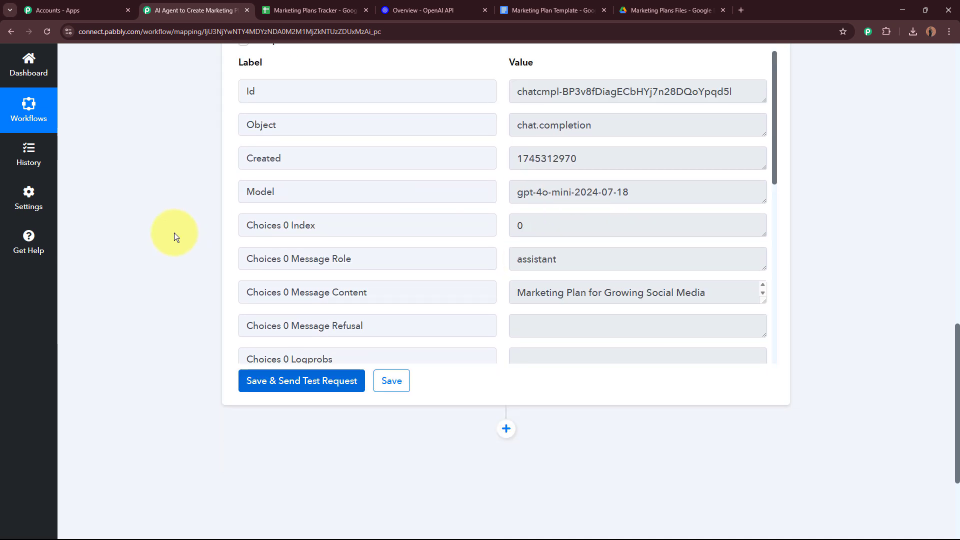
scroll(353, 183, "down", 4)
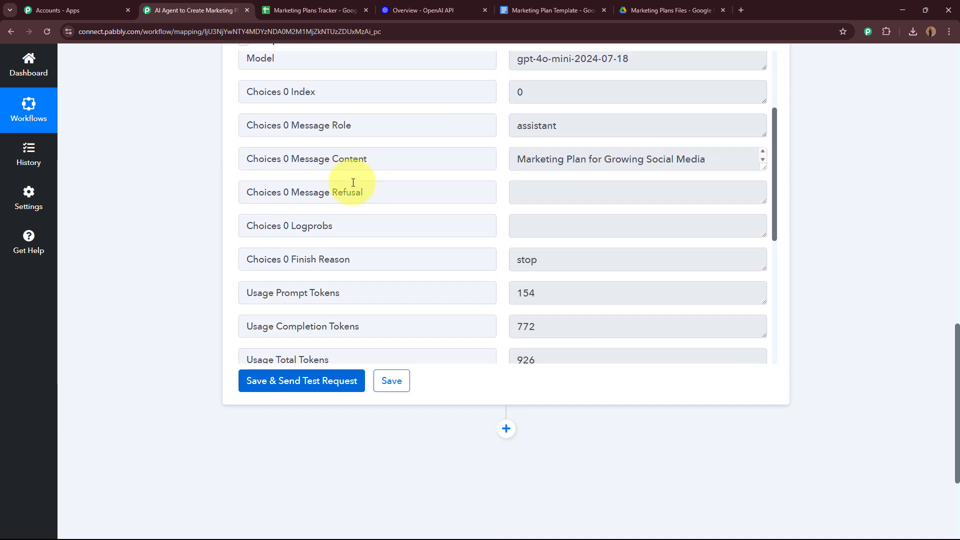
left_click(297, 94)
left_click_drag(292, 93, 370, 93)
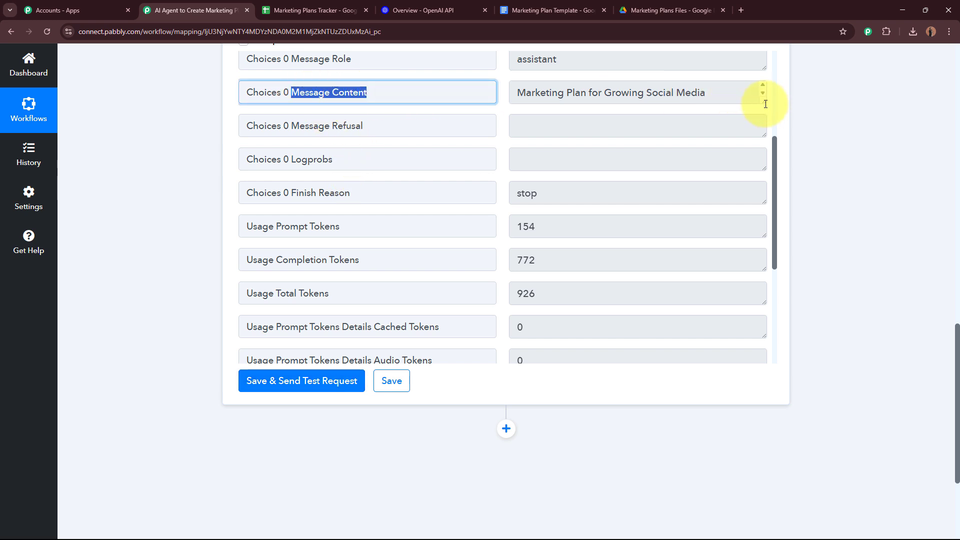
left_click_drag(762, 102, 753, 379)
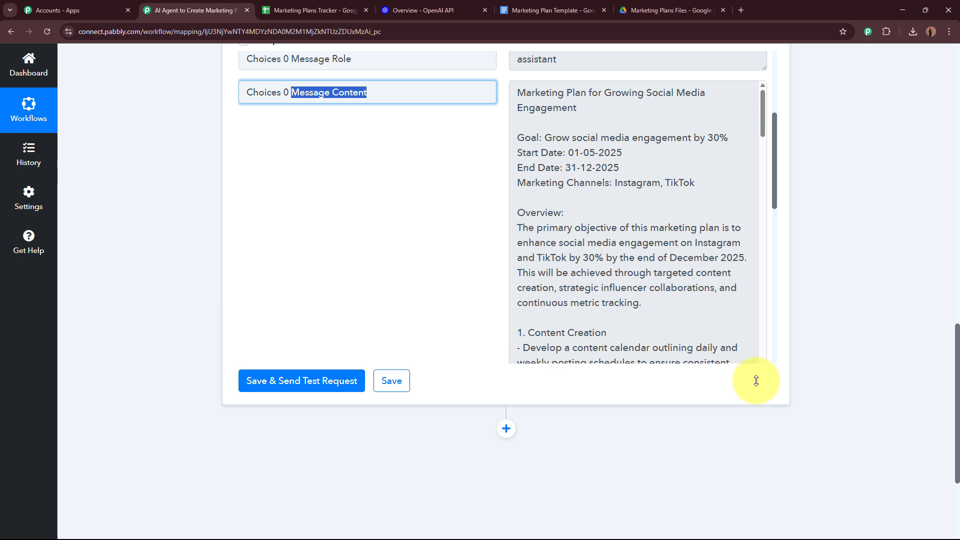
Read the generated marketing plan from its title, goal, dates and channels through to the closing paragraph
left_click_drag(519, 93, 681, 105)
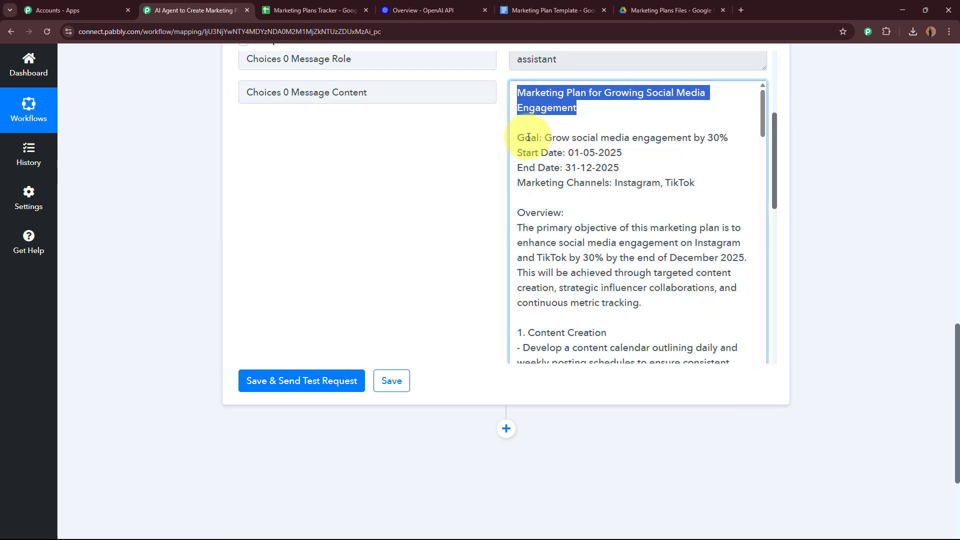
left_click_drag(519, 139, 594, 149)
left_click_drag(529, 165, 615, 166)
left_click_drag(531, 183, 684, 179)
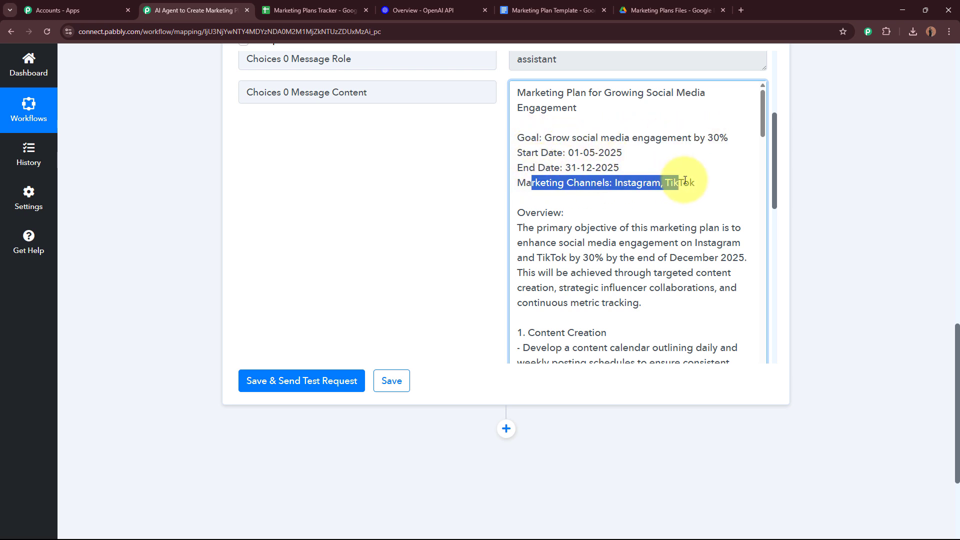
scroll(520, 156, "down", 1)
left_click_drag(522, 161, 641, 240)
scroll(600, 225, "down", 1)
left_click_drag(517, 198, 546, 306)
scroll(560, 226, "down", 1)
scroll(605, 238, "down", 3)
scroll(575, 253, "down", 3)
scroll(574, 189, "down", 3)
scroll(639, 225, "down", 3)
scroll(636, 187, "down", 3)
scroll(643, 192, "down", 3)
scroll(621, 145, "down", 3)
scroll(638, 220, "down", 3)
scroll(636, 220, "down", 2)
scroll(625, 215, "down", 3)
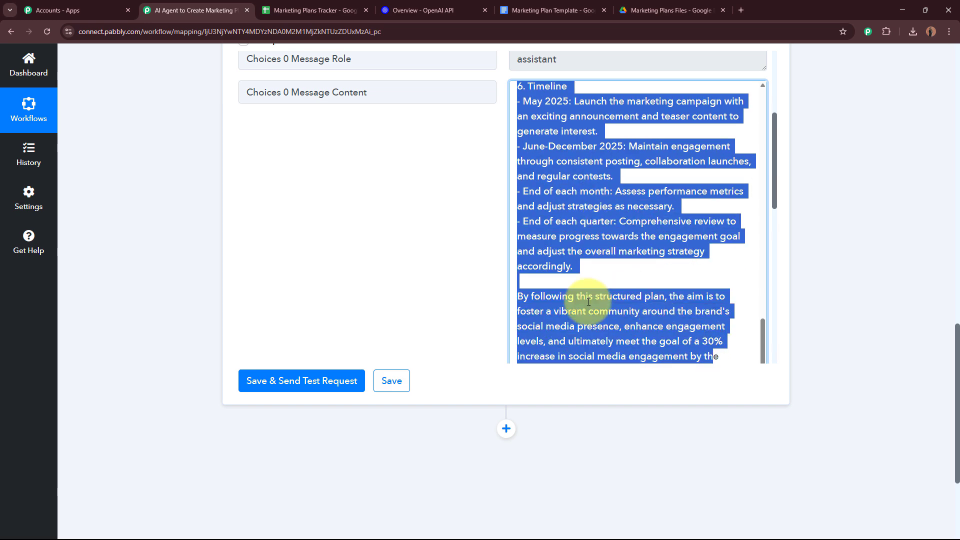
left_click(381, 236)
scroll(383, 236, "down", 3)
scroll(383, 235, "up", 1)
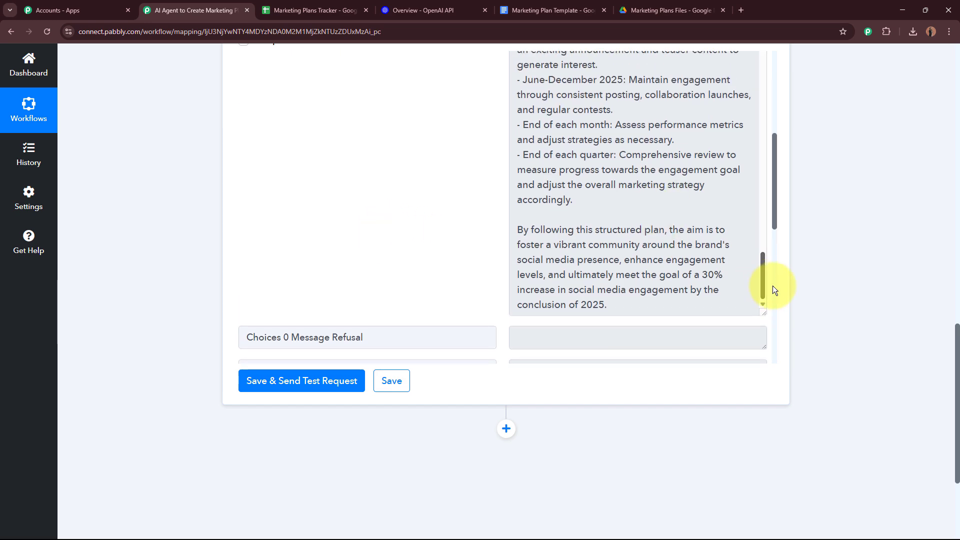
Shrink the Choices 0 Message Content box back to its small size and collapse the ChatGPT action step
left_click_drag(760, 313, 760, 99)
scroll(703, 215, "up", 2)
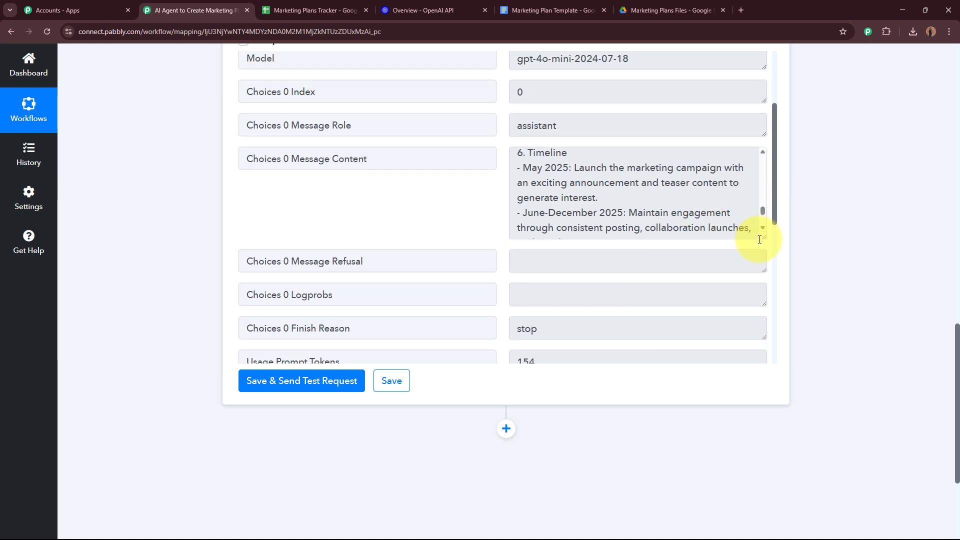
left_click_drag(761, 238, 782, 168)
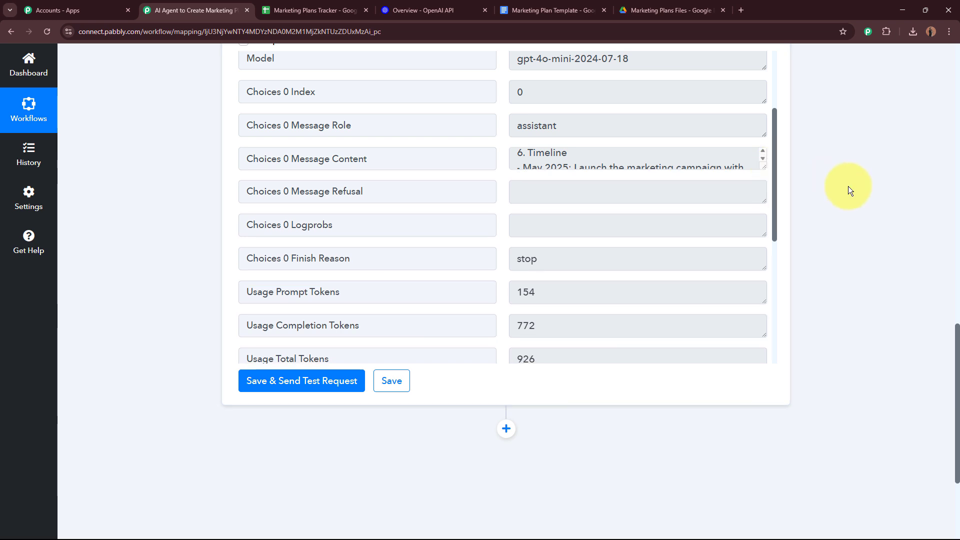
scroll(880, 228, "up", 20)
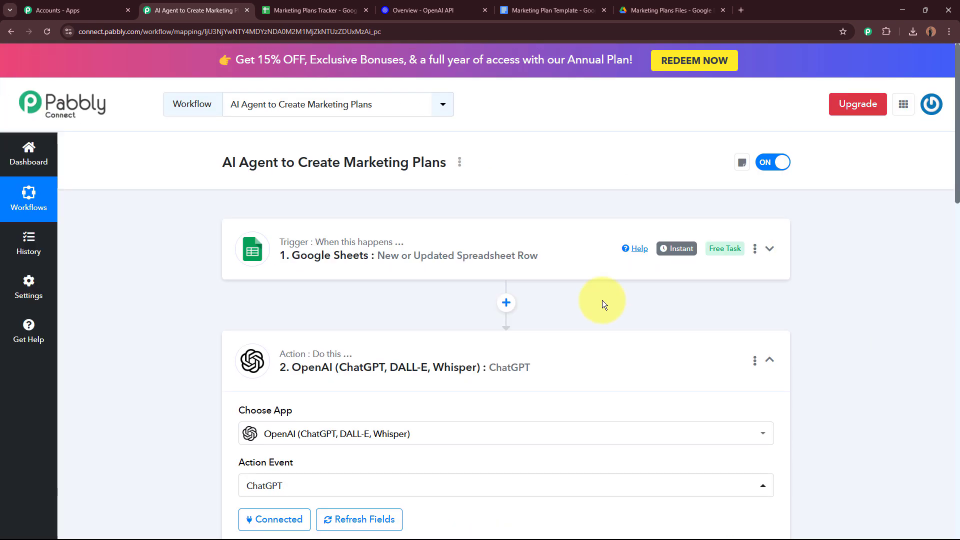
left_click(590, 353)
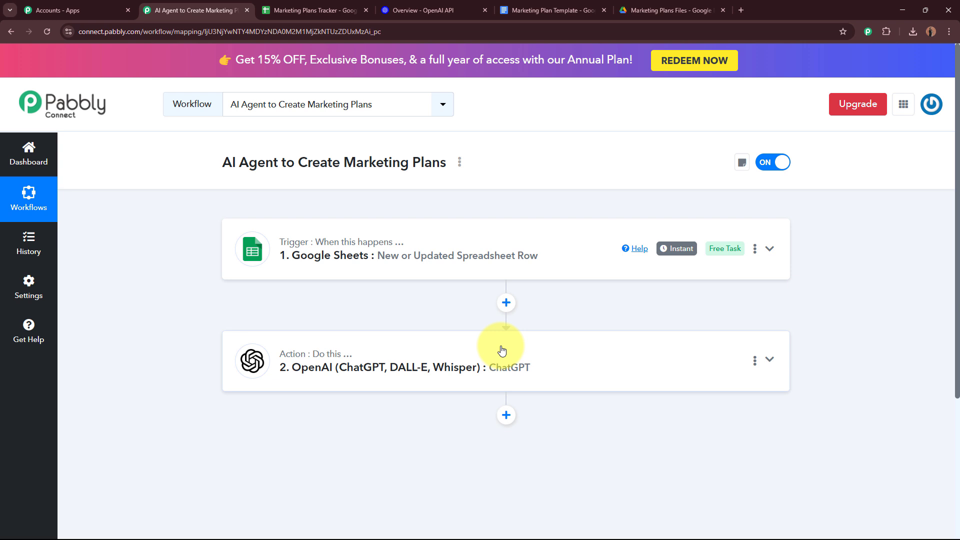
Switch to the Marketing Plan Template document and review its placeholders for goal, dates, channels, action plan and AI-generated plan
left_click(531, 10)
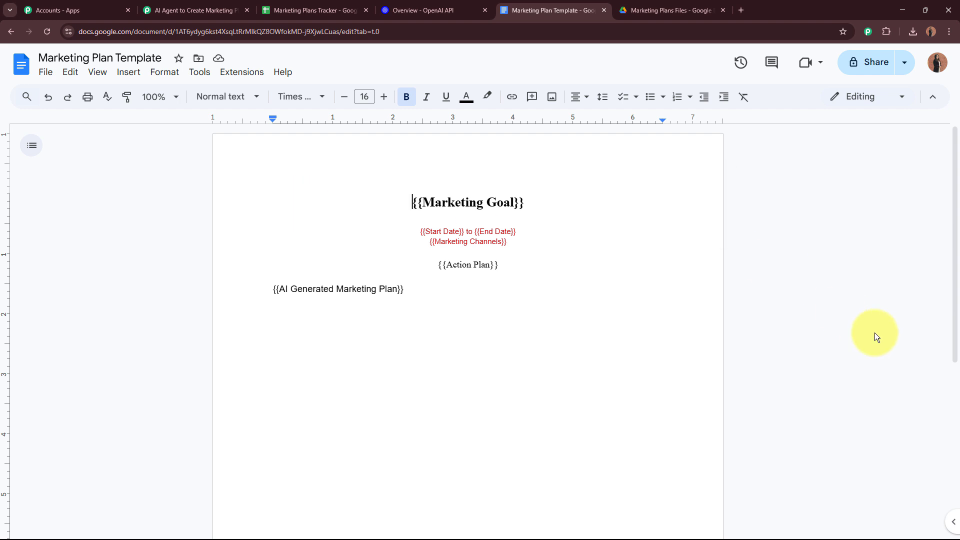
left_click(448, 205)
left_click(453, 264)
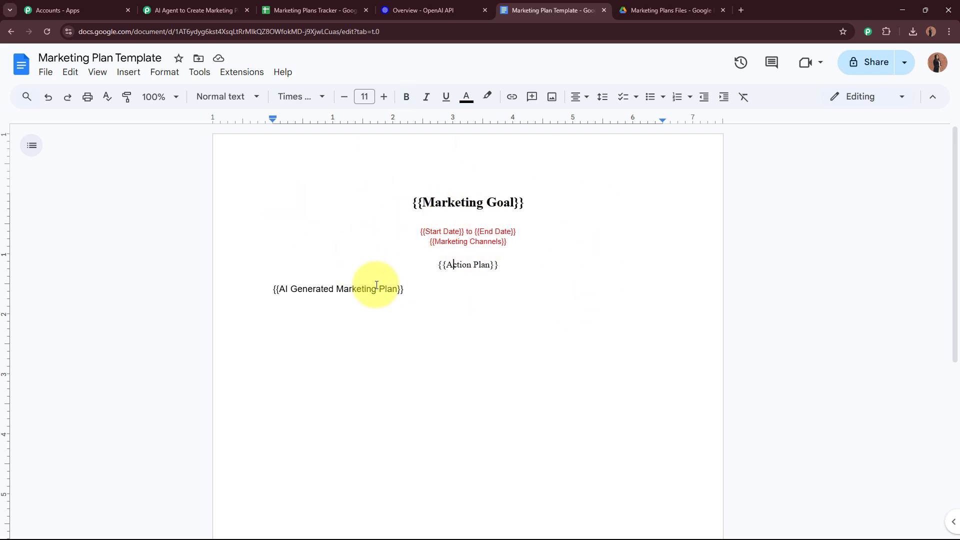
left_click(423, 204)
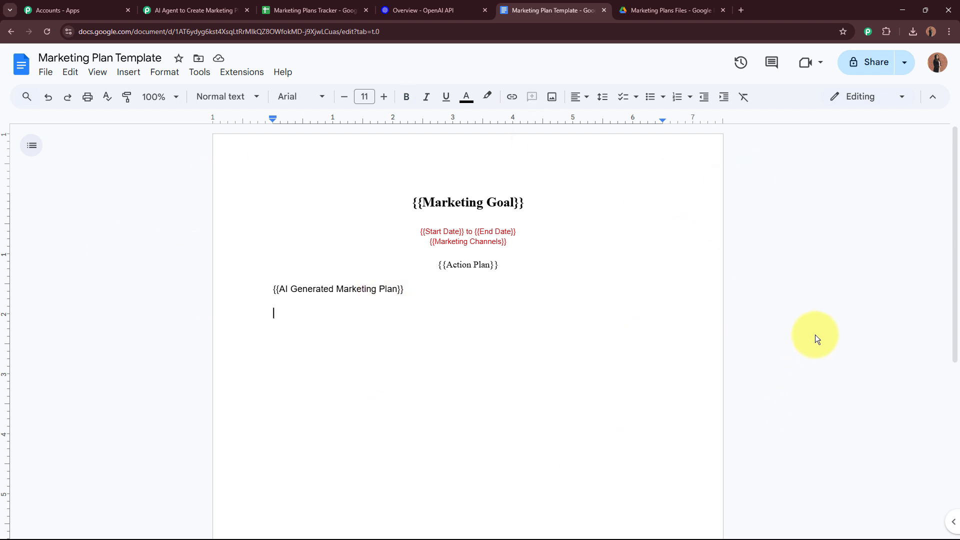
Return to the Pabbly Connect workflow and add a Google Docs action after ChatGPT with the Create Document from Template event
left_click(193, 10)
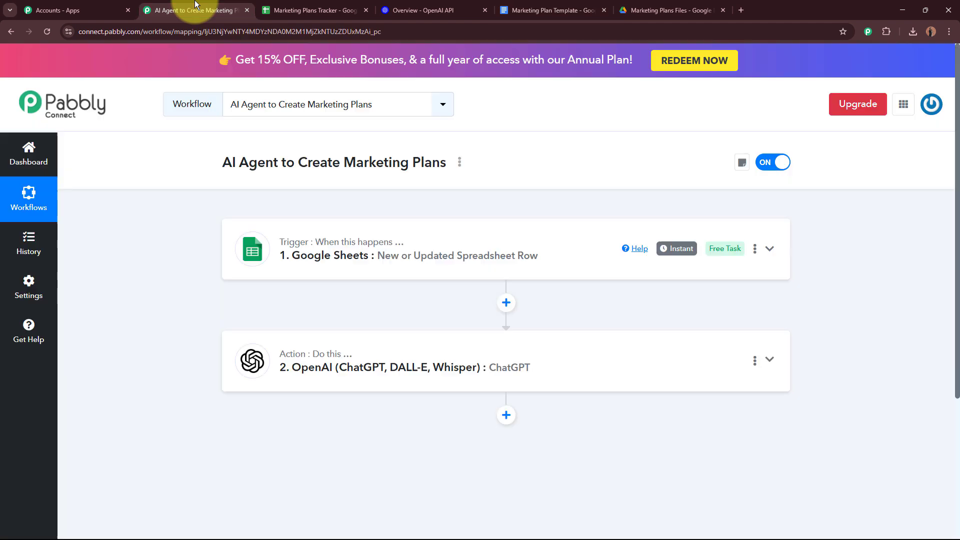
left_click(506, 415)
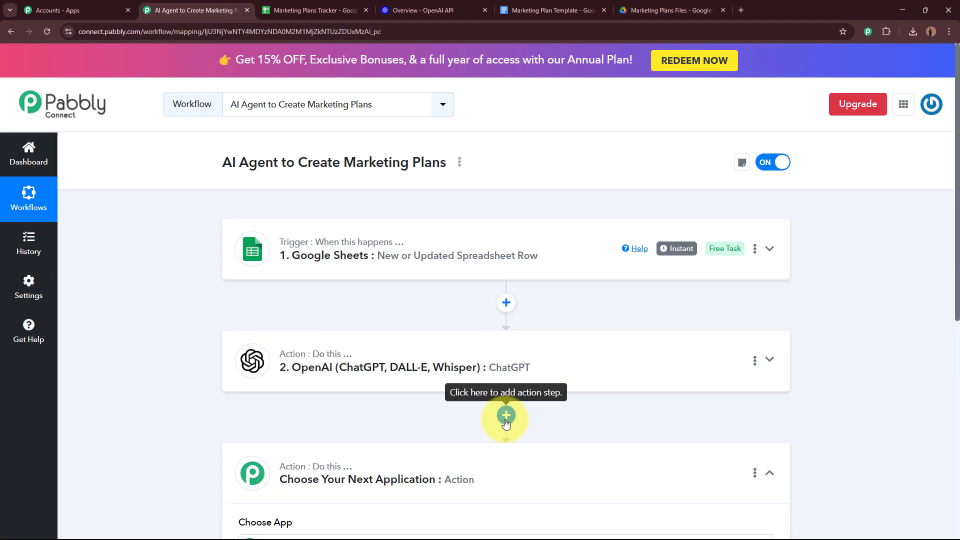
type("G")
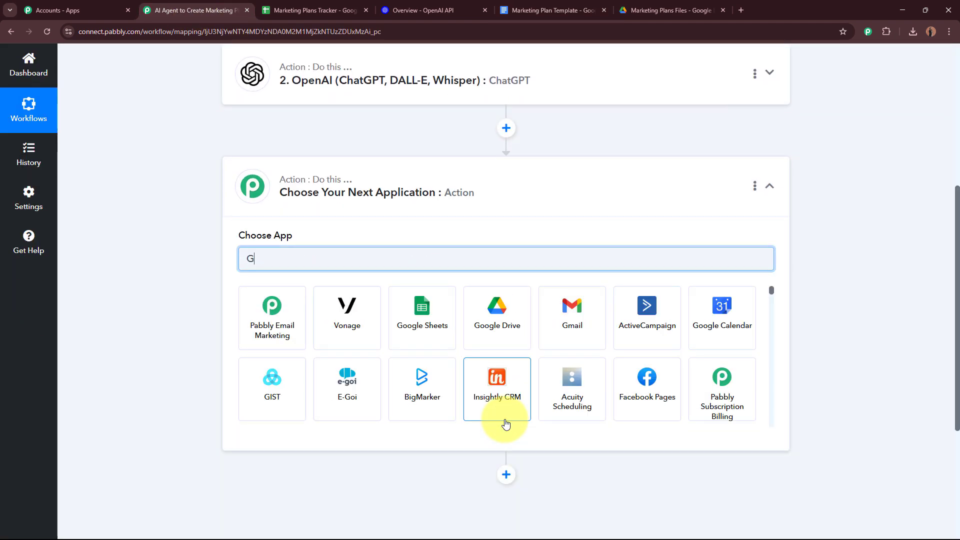
type("oogle D")
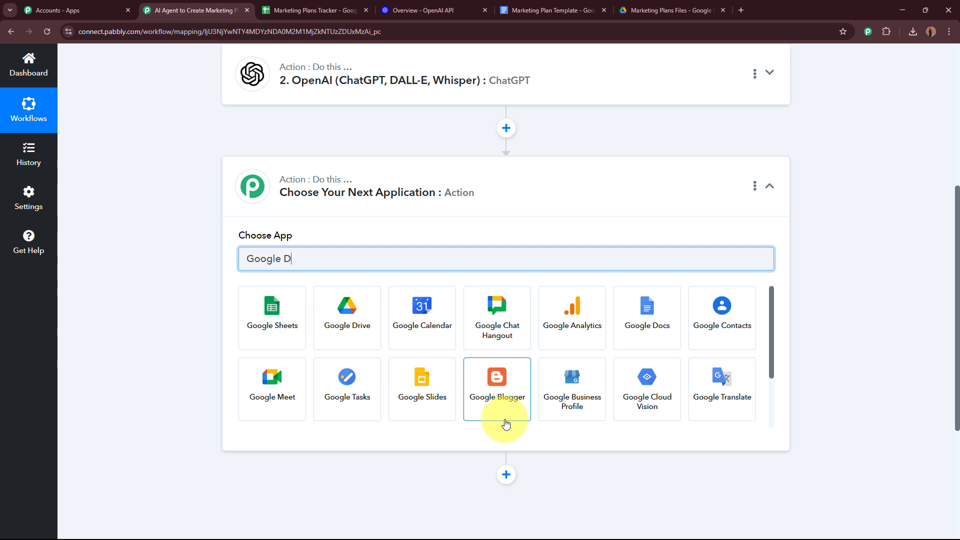
type("ocs")
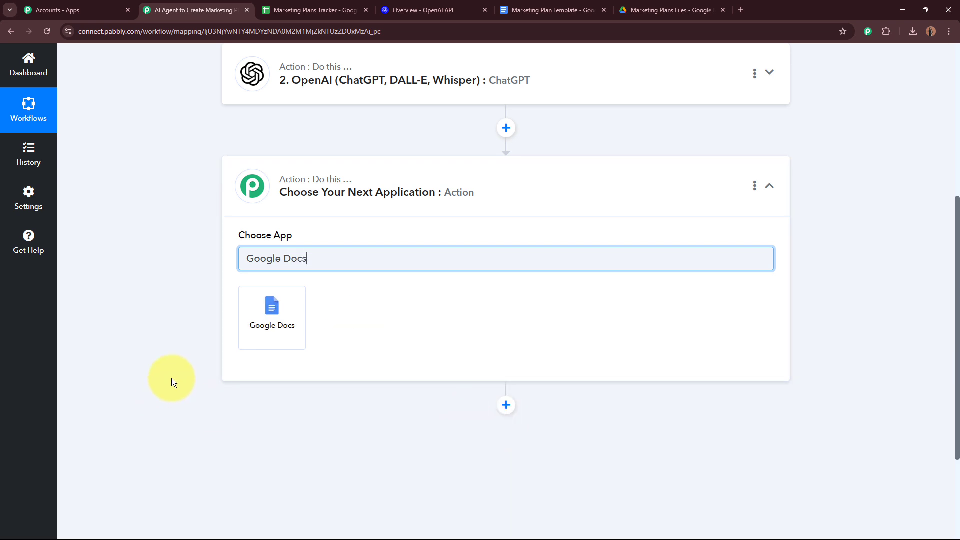
left_click(273, 319)
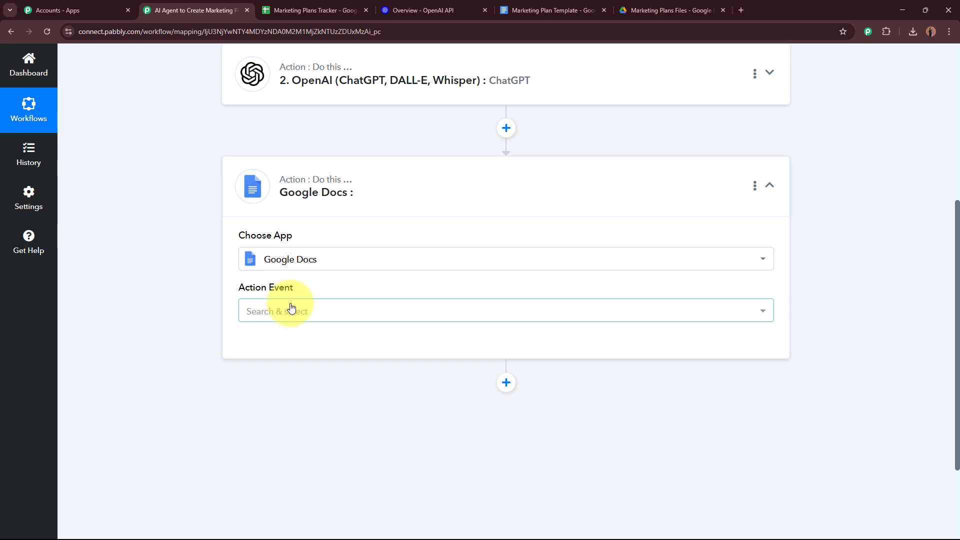
left_click(288, 309)
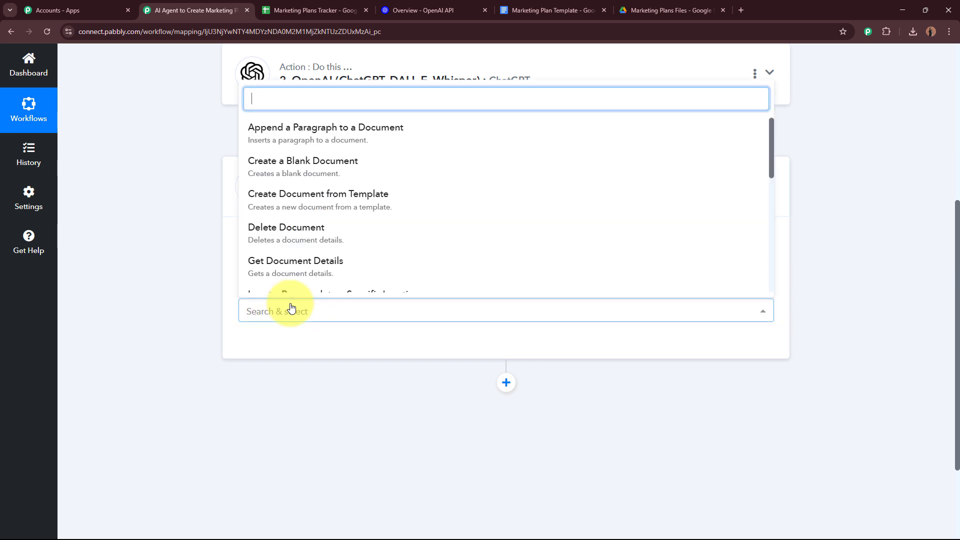
left_click(382, 195)
left_click(554, 4)
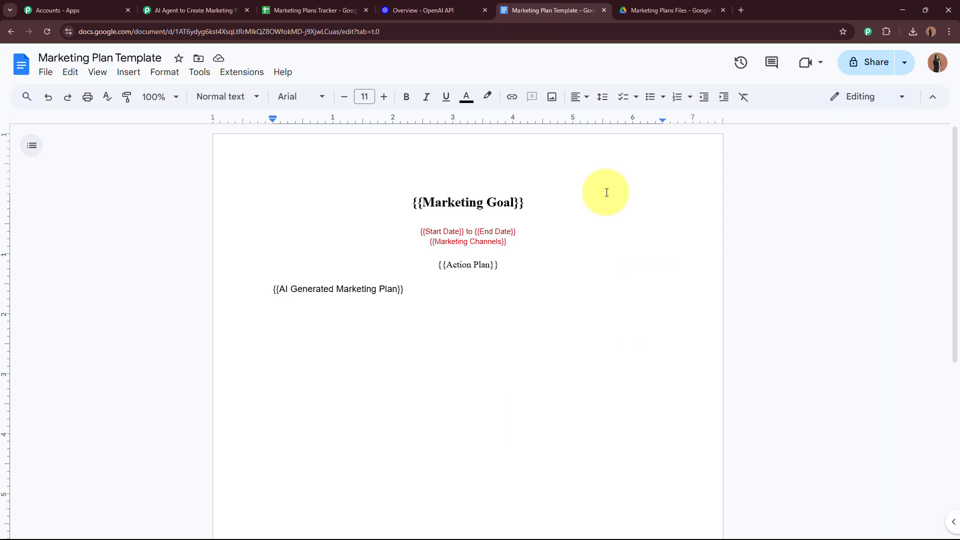
left_click(161, 3)
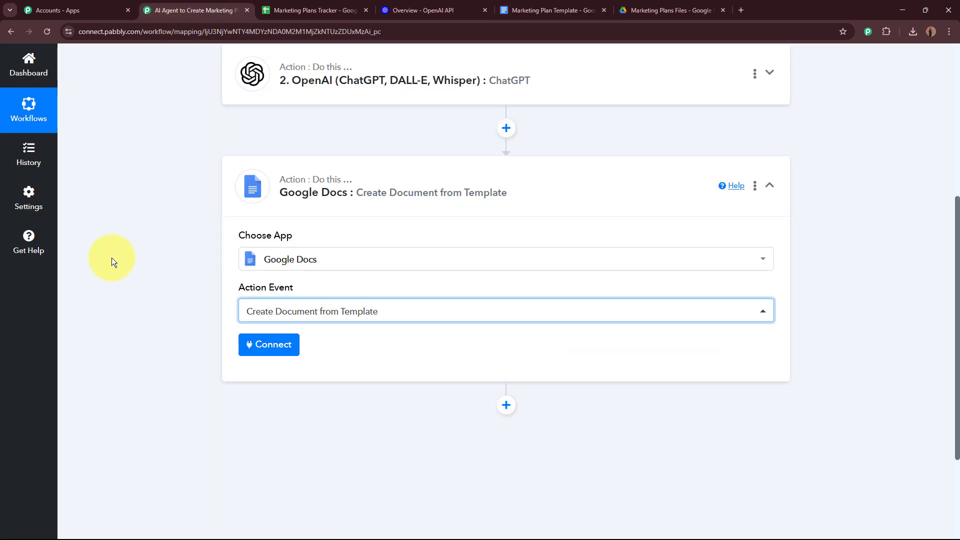
Start adding a new Google Docs connection for the action and open its Google sign-in
scroll(131, 305, "down", 3)
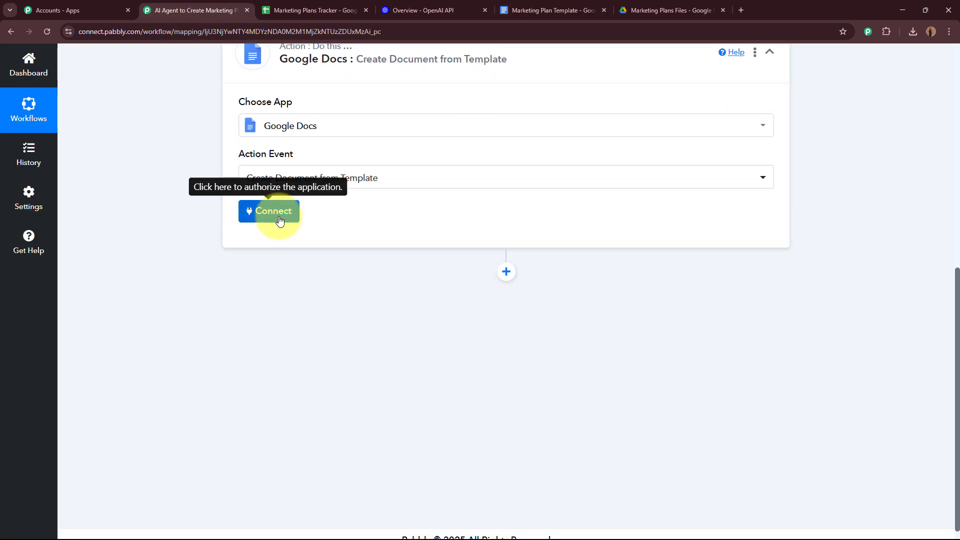
left_click(267, 209)
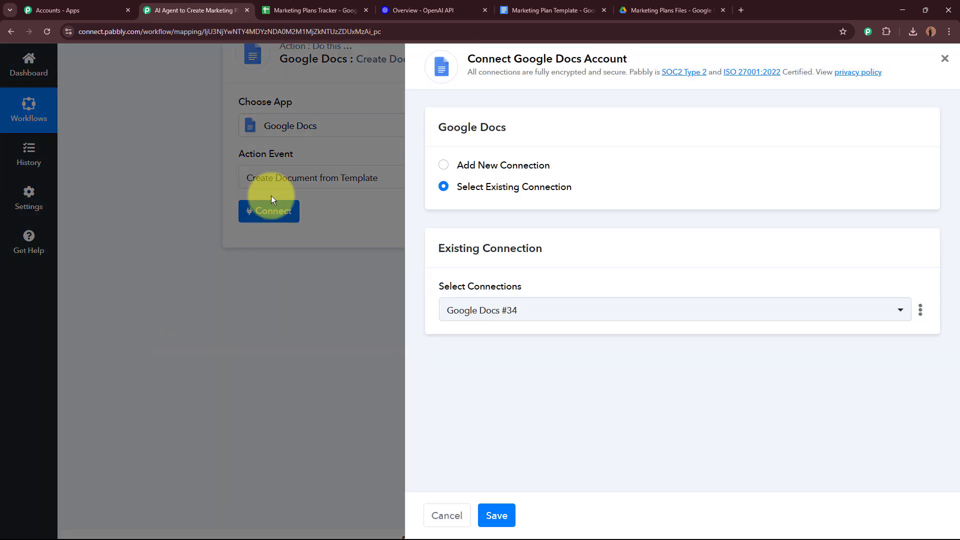
left_click(444, 167)
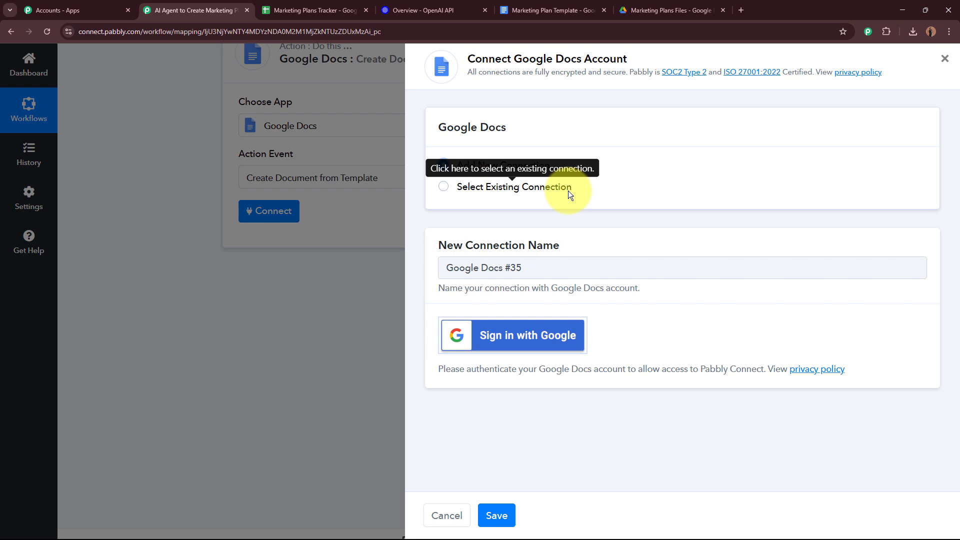
left_click(530, 336)
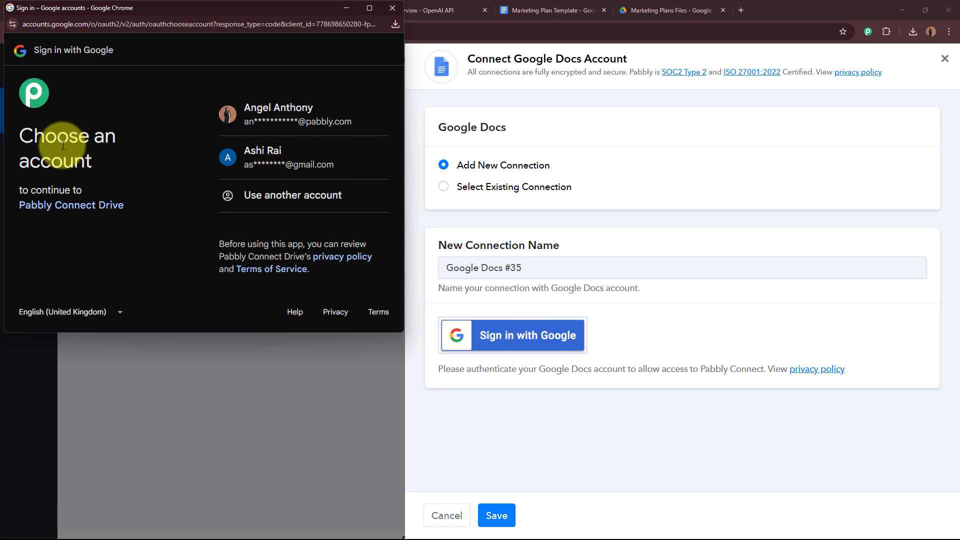
left_click_drag(20, 134, 123, 173)
left_click(123, 171)
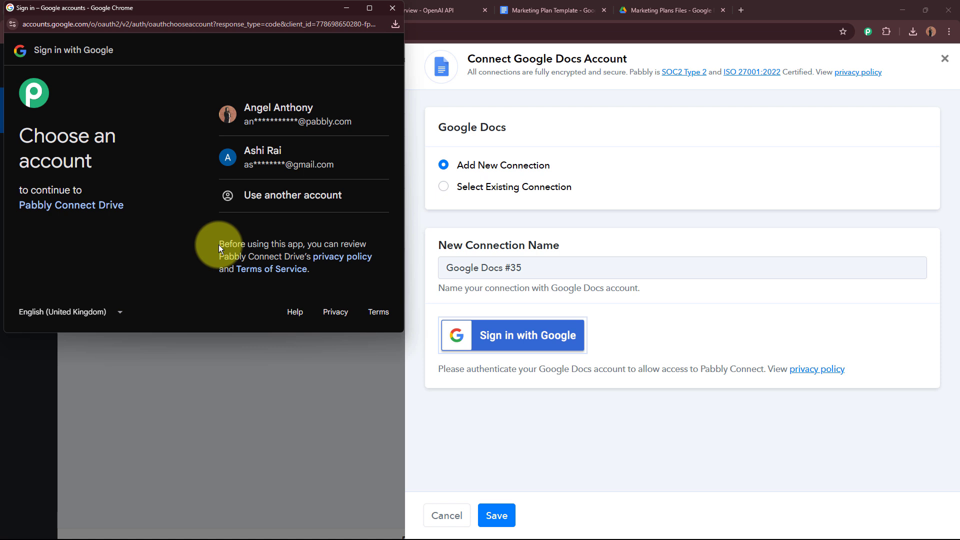
Choose the Pabbly Google account and allow Pabbly Connect Drive to access it
left_click(278, 116)
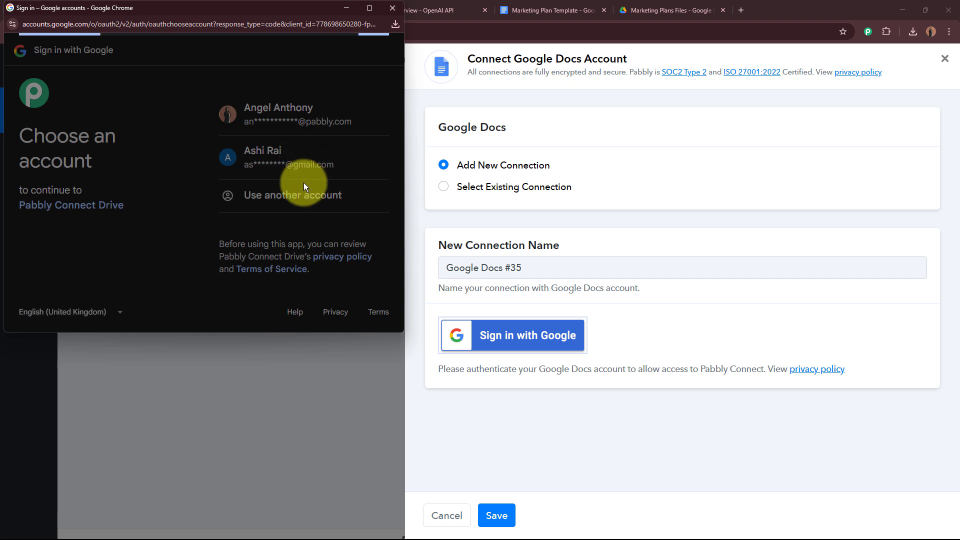
scroll(304, 192, "down", 3)
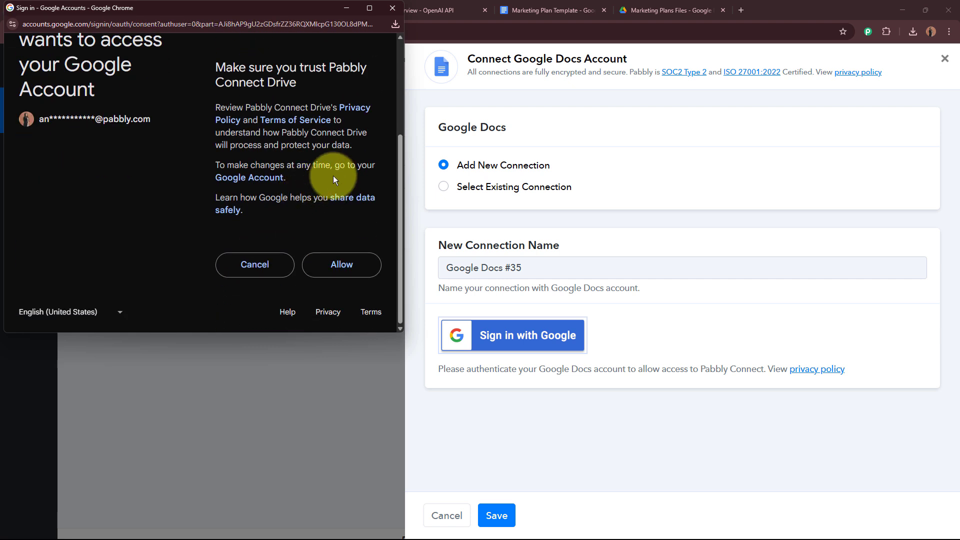
scroll(225, 170, "up", 3)
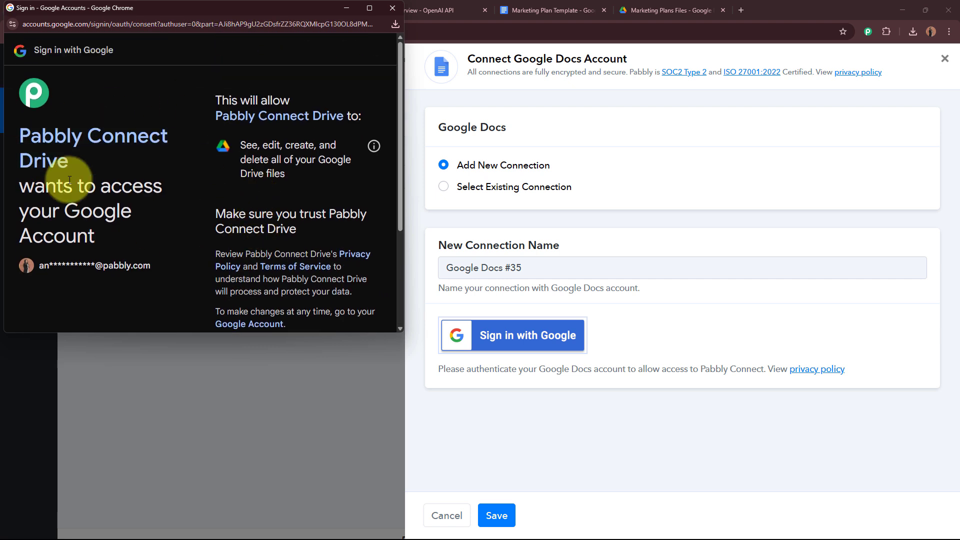
scroll(171, 197, "down", 3)
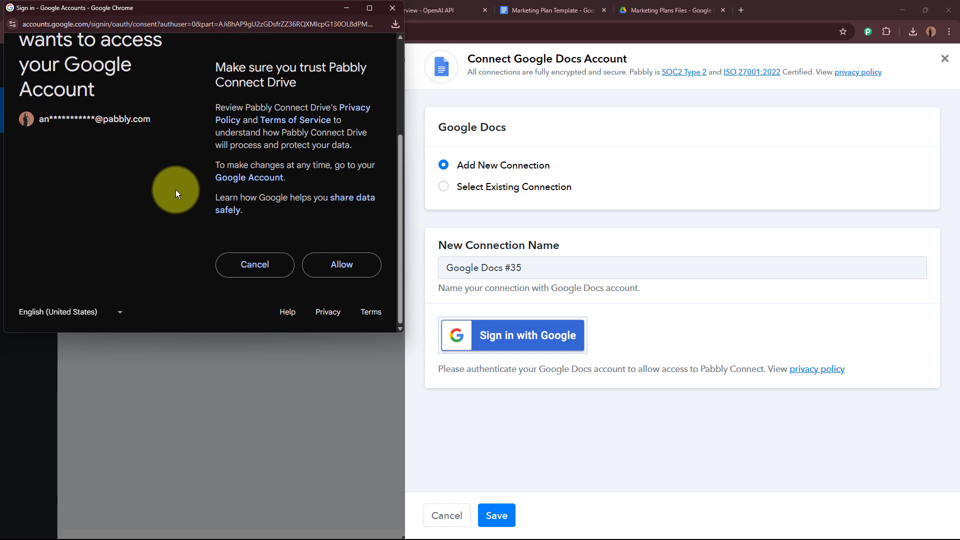
left_click(334, 274)
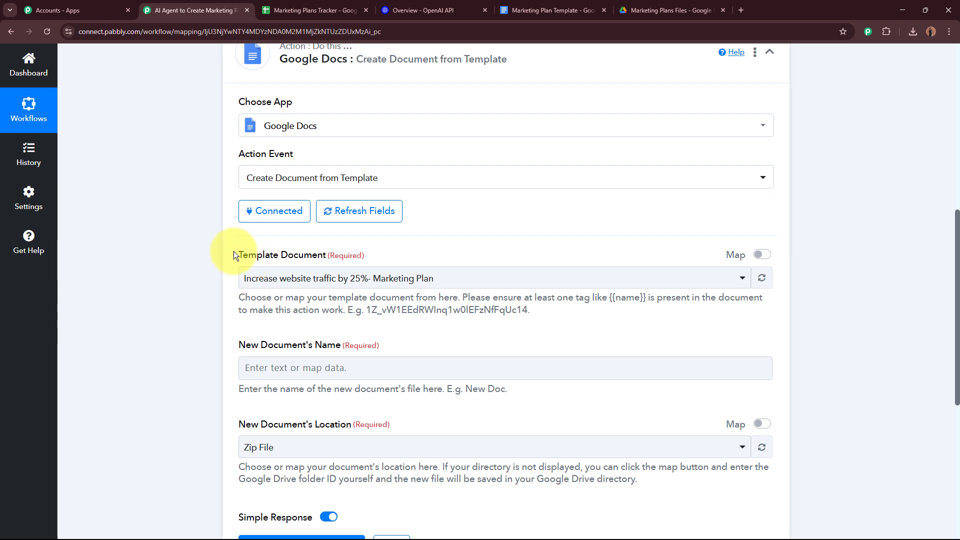
Set the Google Docs action's Template Document to Marketing Plan Template
left_click_drag(233, 251, 389, 257)
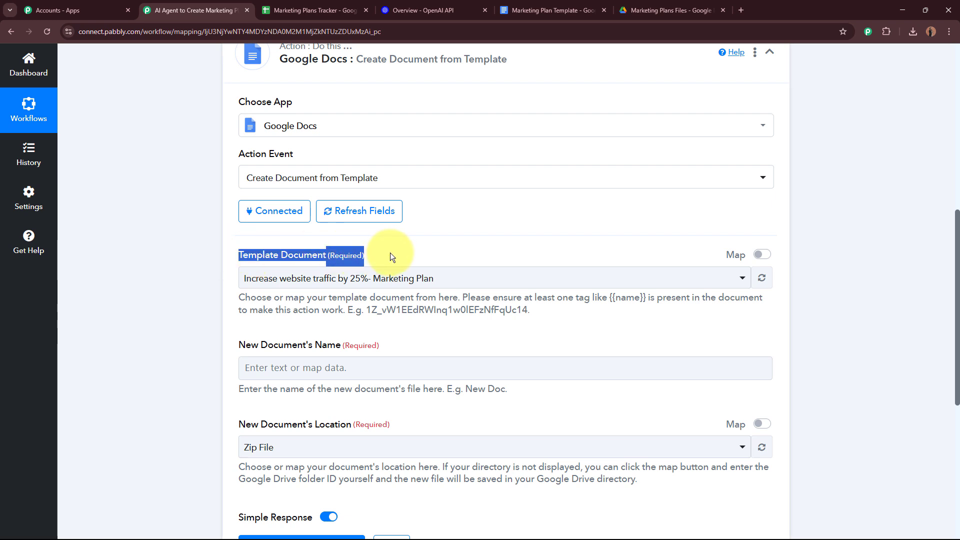
left_click(390, 253)
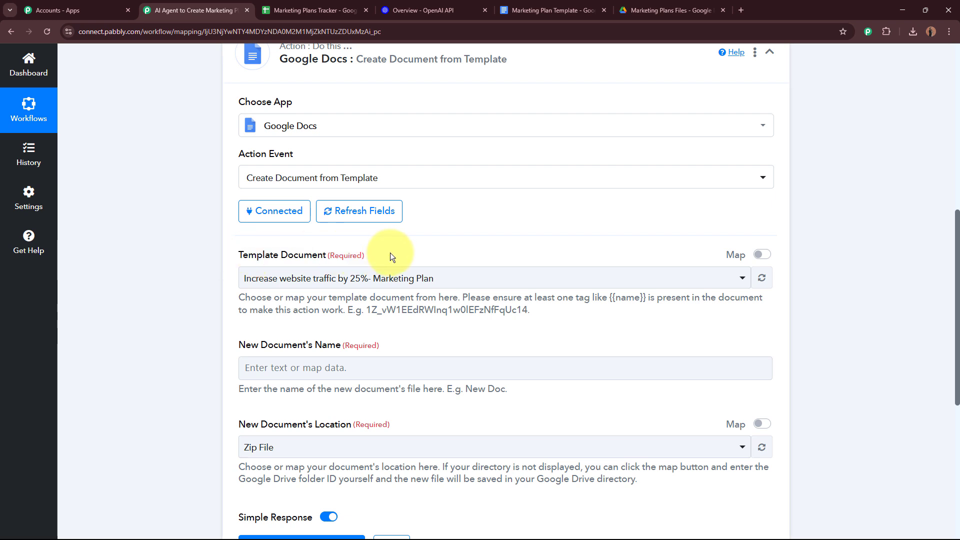
left_click(550, 10)
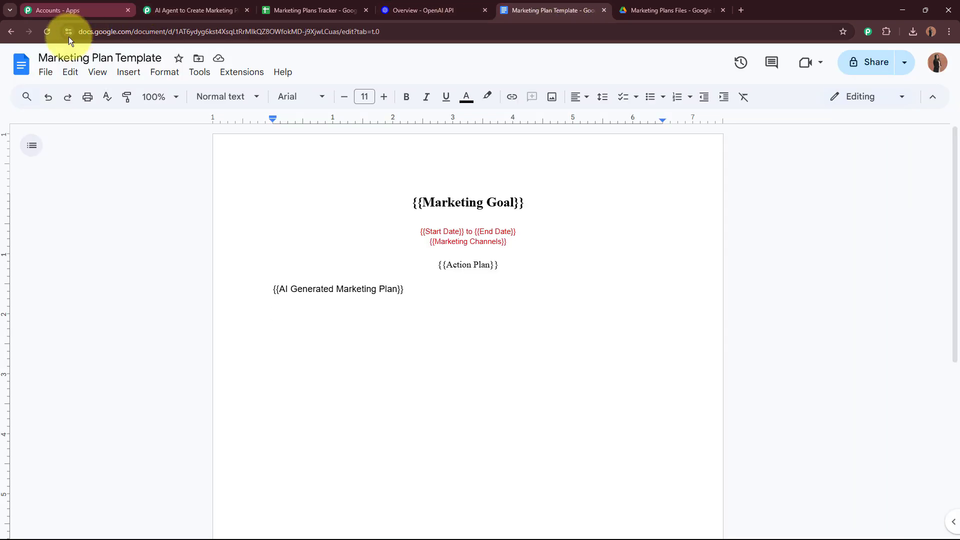
left_click(186, 7)
left_click(320, 278)
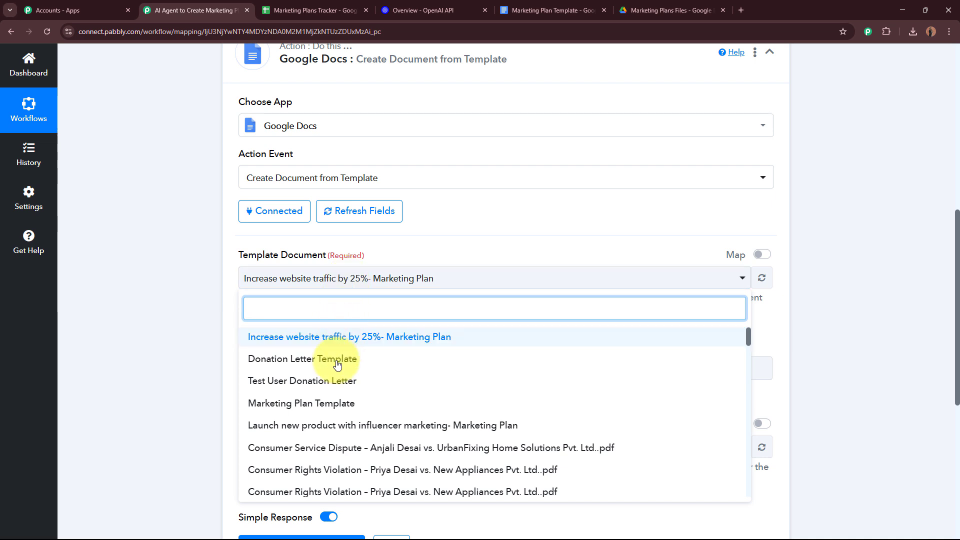
left_click(340, 403)
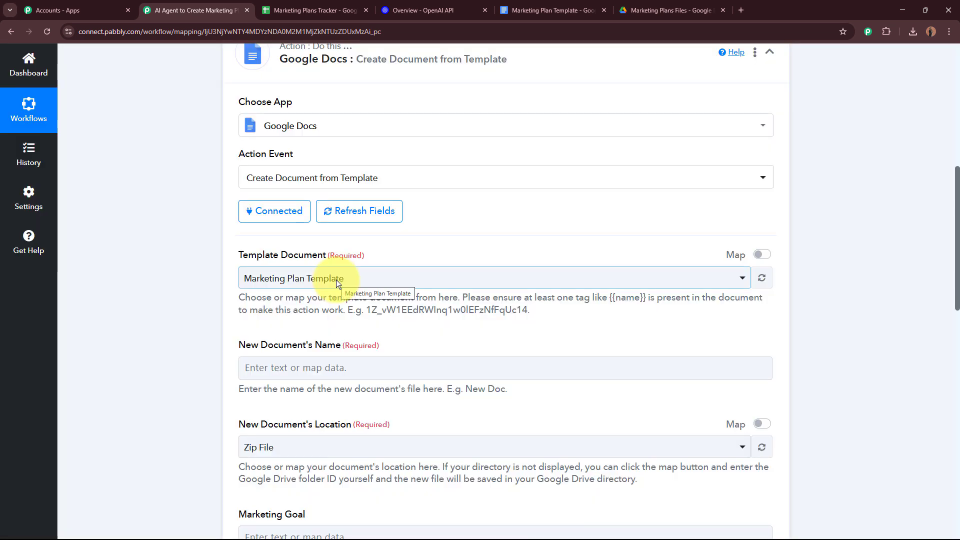
Set the new document's name to the mapped Marketing Goal from the Google Sheets step followed by "- Marketing Plan"
scroll(336, 280, "down", 3)
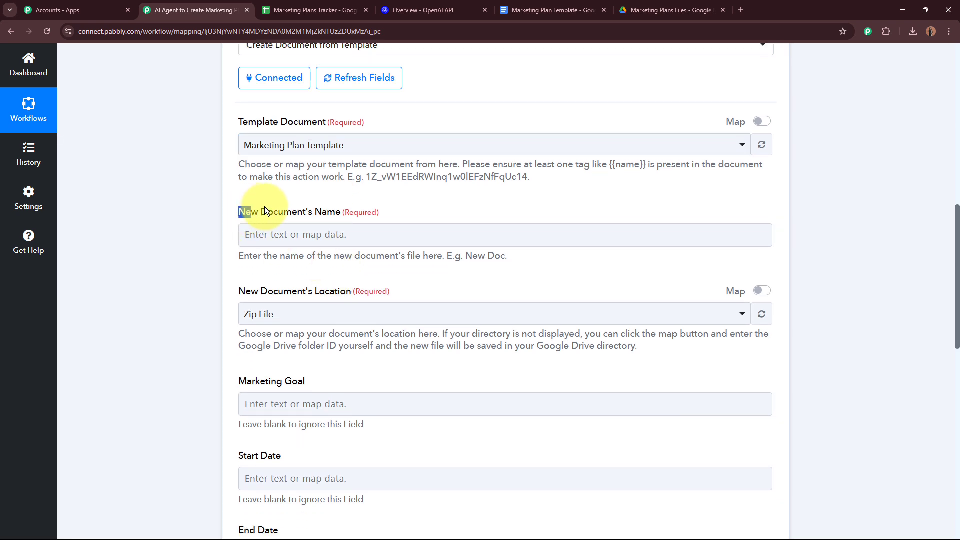
left_click(382, 205)
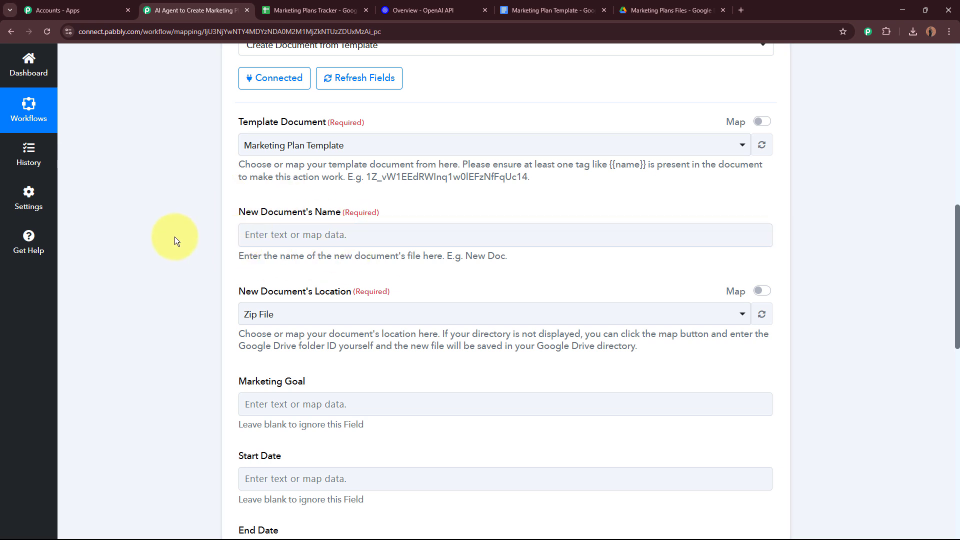
left_click(355, 236)
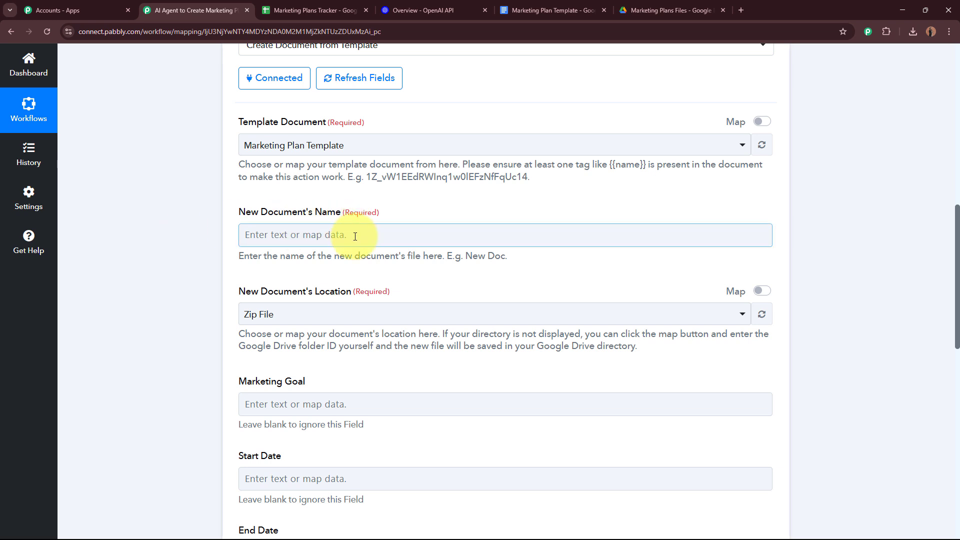
left_click(355, 236)
left_click(360, 325)
scroll(355, 380, "down", 5)
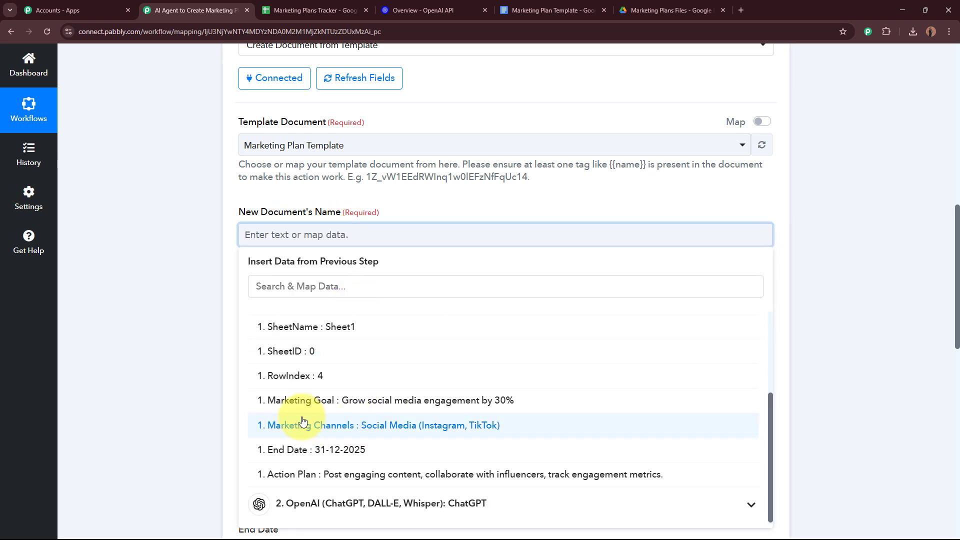
left_click(393, 399)
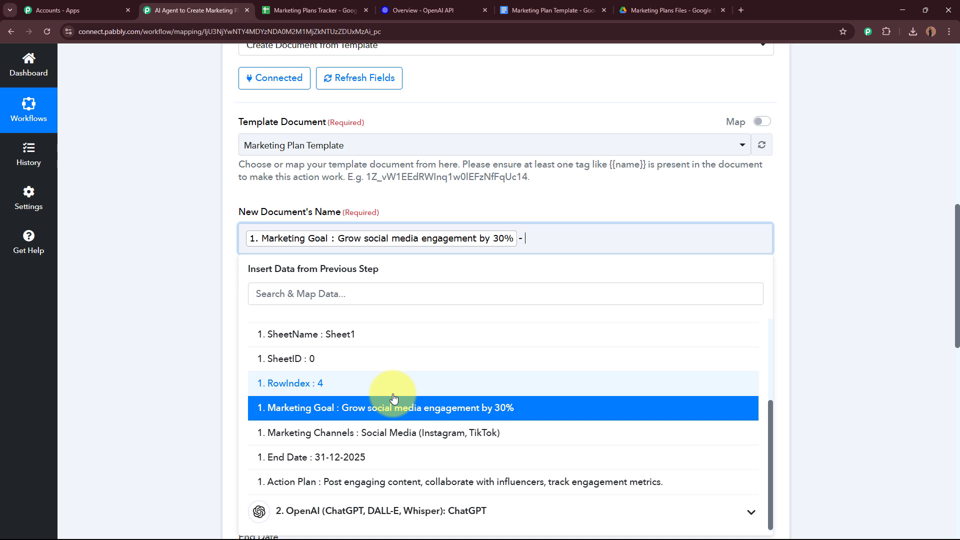
type("- Marketing Plan")
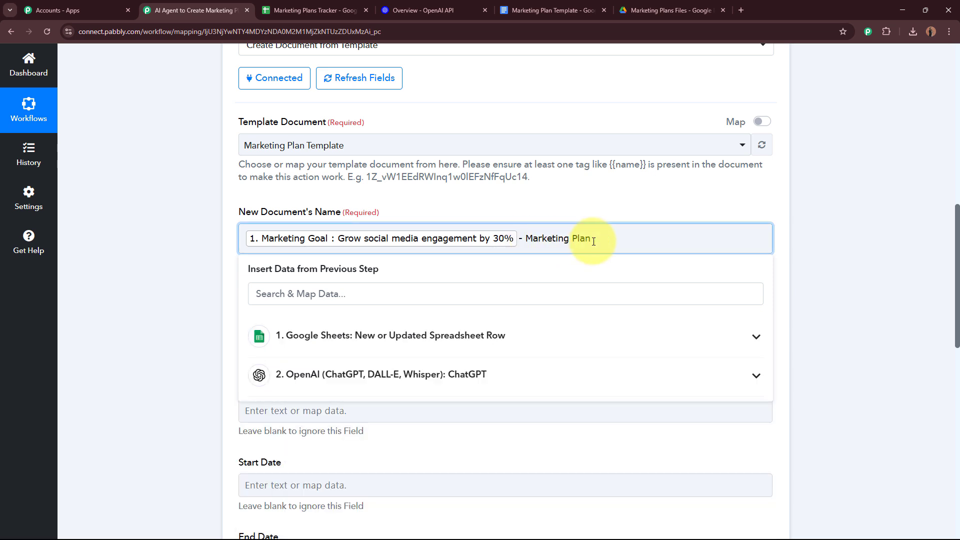
left_click(810, 250)
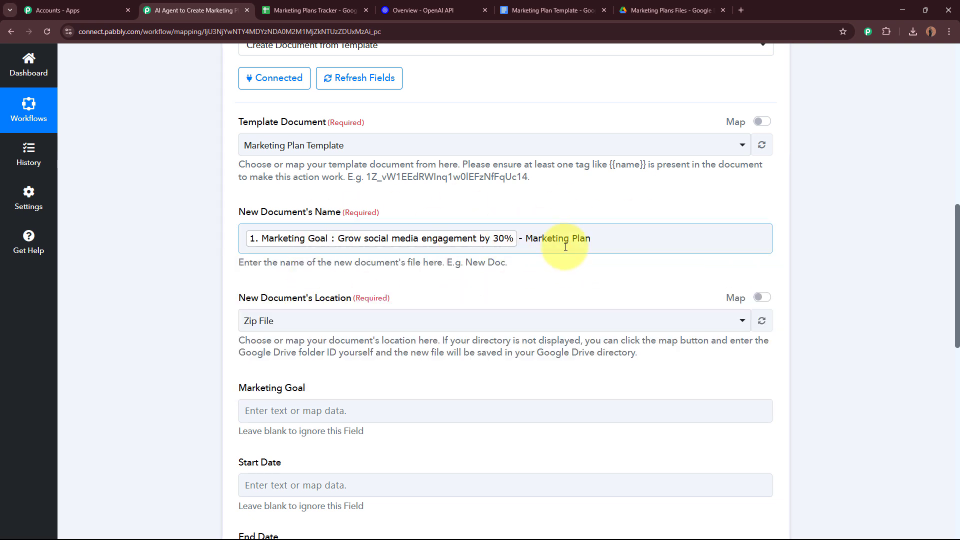
Check the target folder in Google Drive, and set the new document's location to Marketing Plans Files
scroll(566, 247, "down", 3)
triple_click(287, 164)
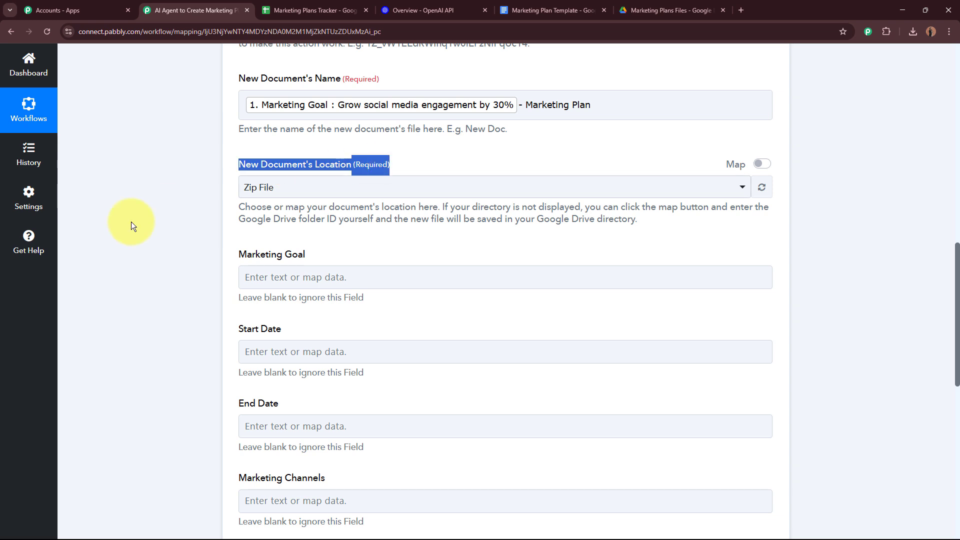
left_click(121, 230)
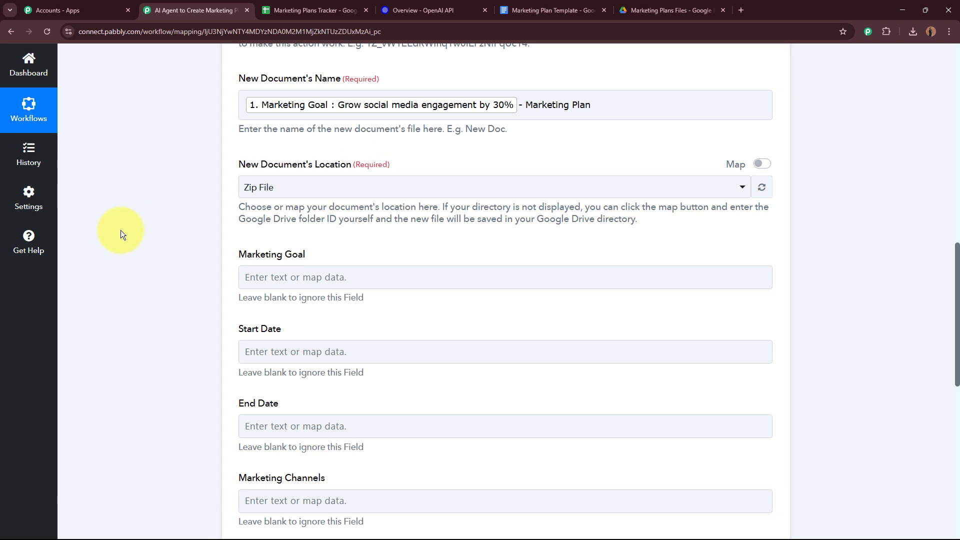
scroll(121, 233, "up", 1)
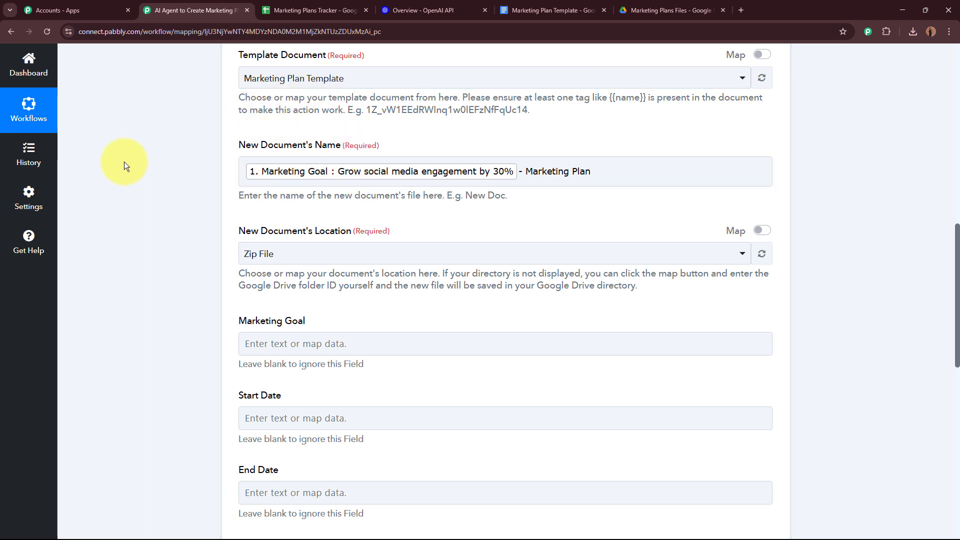
left_click(658, 8)
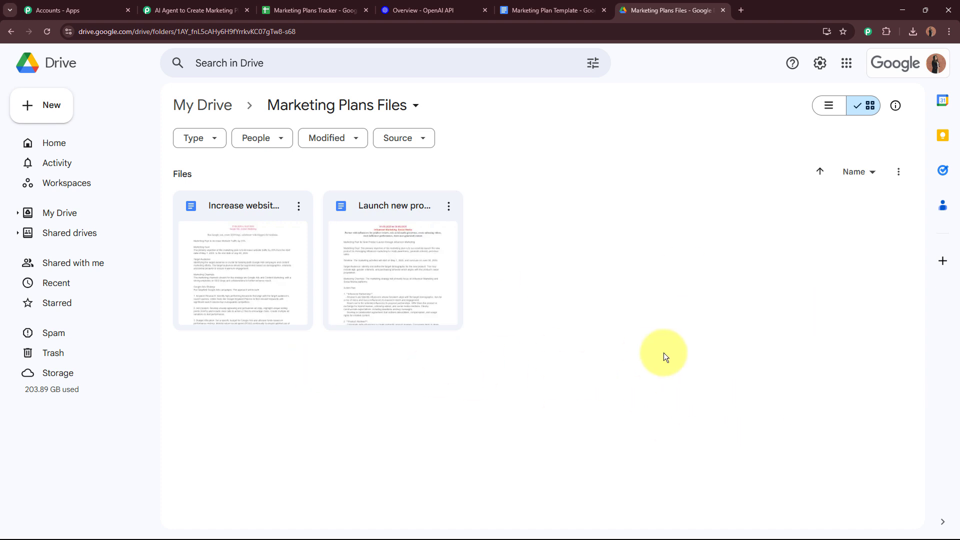
left_click(250, 14)
left_click(318, 255)
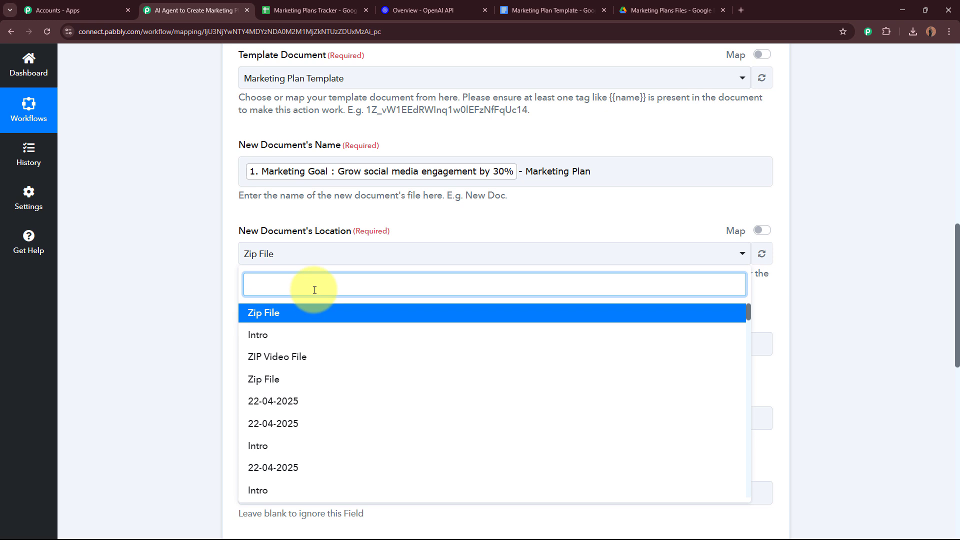
type("mark")
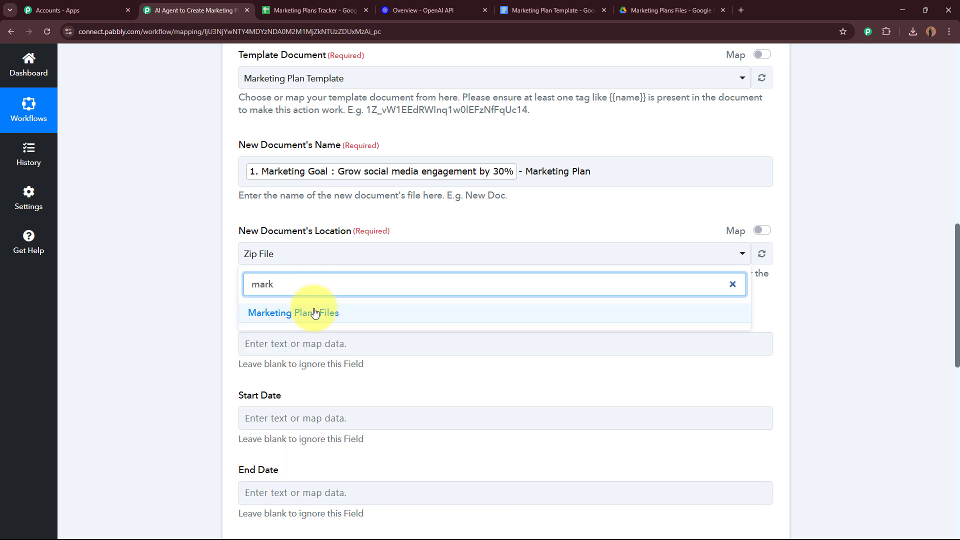
left_click(315, 312)
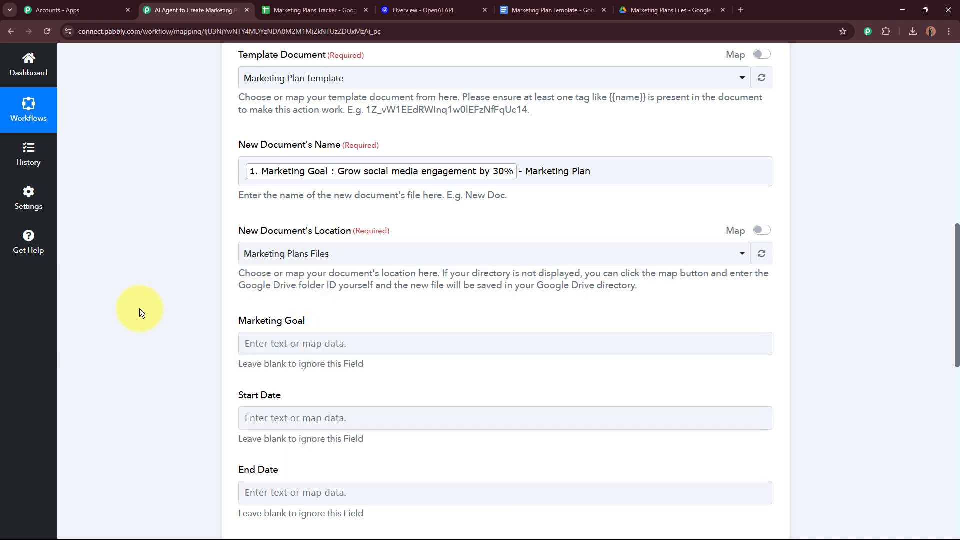
Review the action's placeholder fields from Marketing Goal to AI Generated Marketing Plan and compare them with the tags in the Marketing Plan Template document
scroll(140, 308, "down", 4)
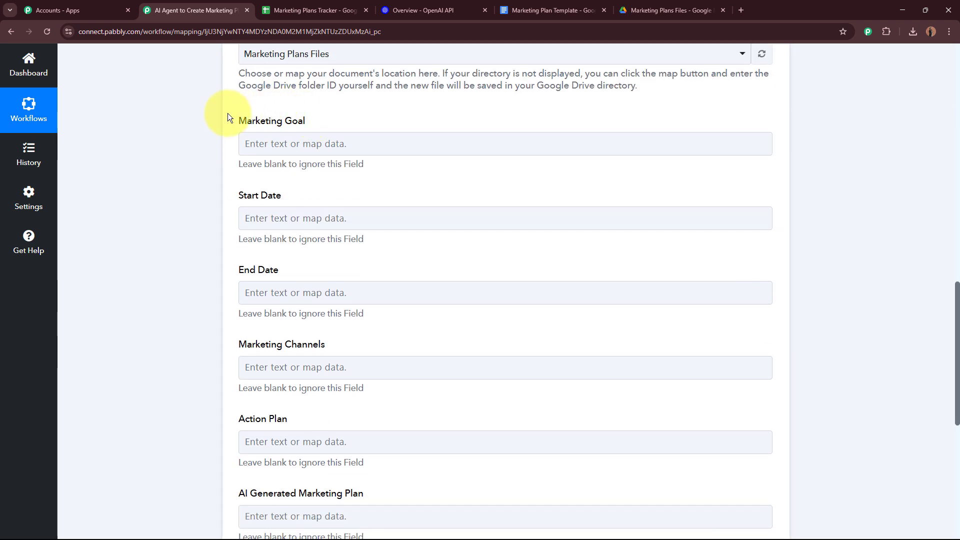
left_click_drag(227, 120, 310, 121)
left_click_drag(227, 195, 282, 196)
left_click_drag(244, 270, 278, 270)
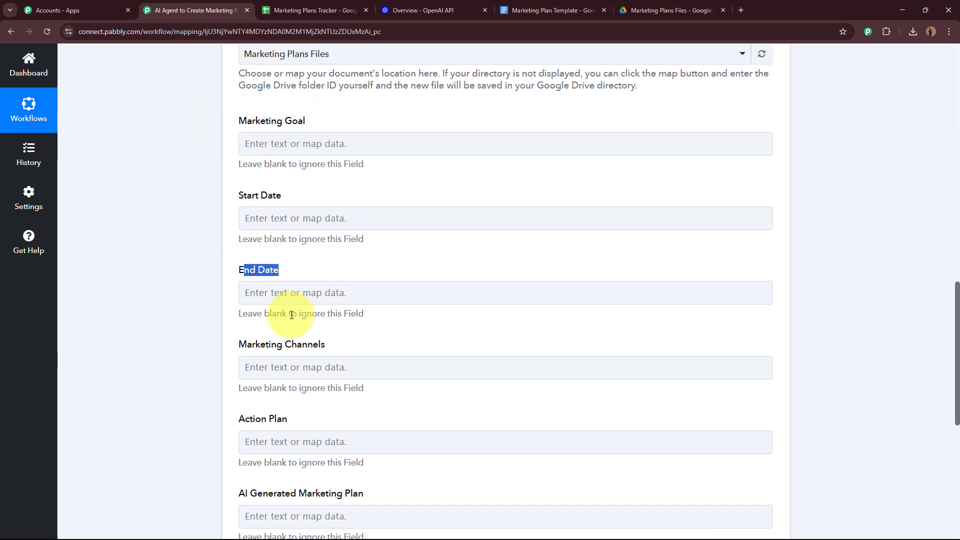
left_click_drag(246, 344, 325, 344)
left_click_drag(237, 419, 287, 418)
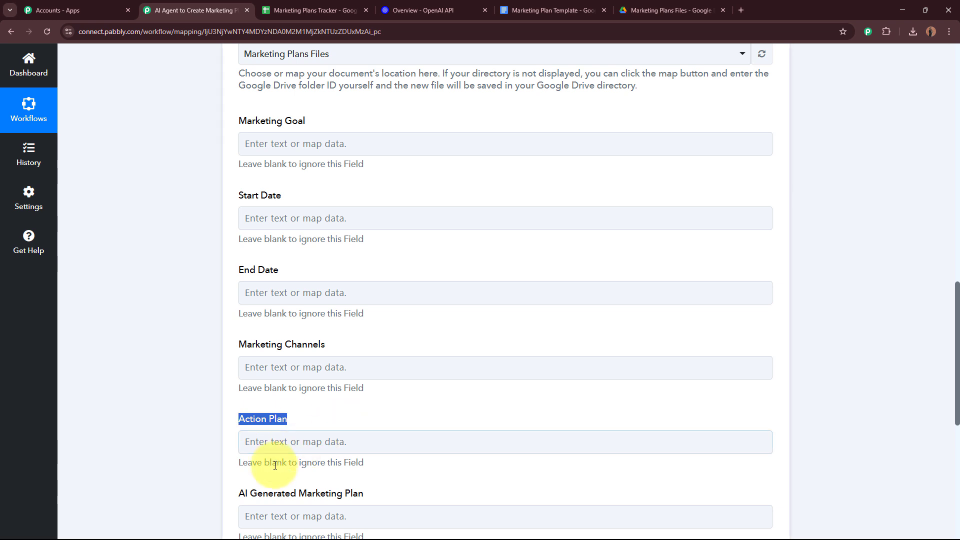
left_click_drag(234, 493, 356, 494)
left_click(152, 437)
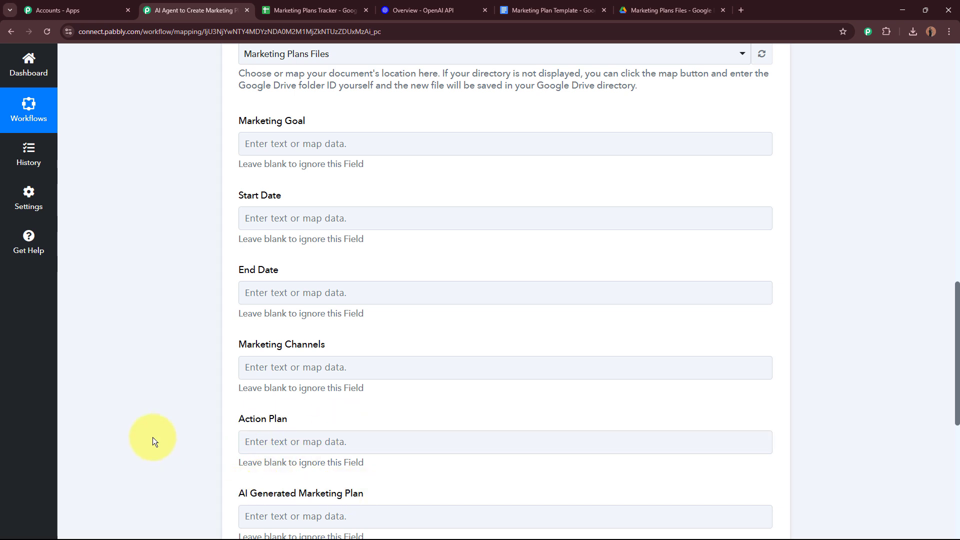
left_click(580, 9)
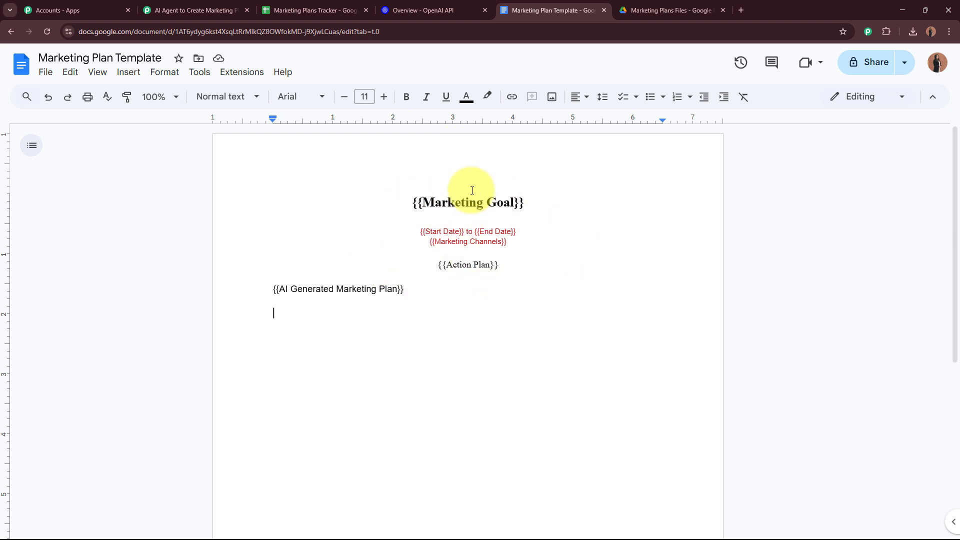
left_click(220, 22)
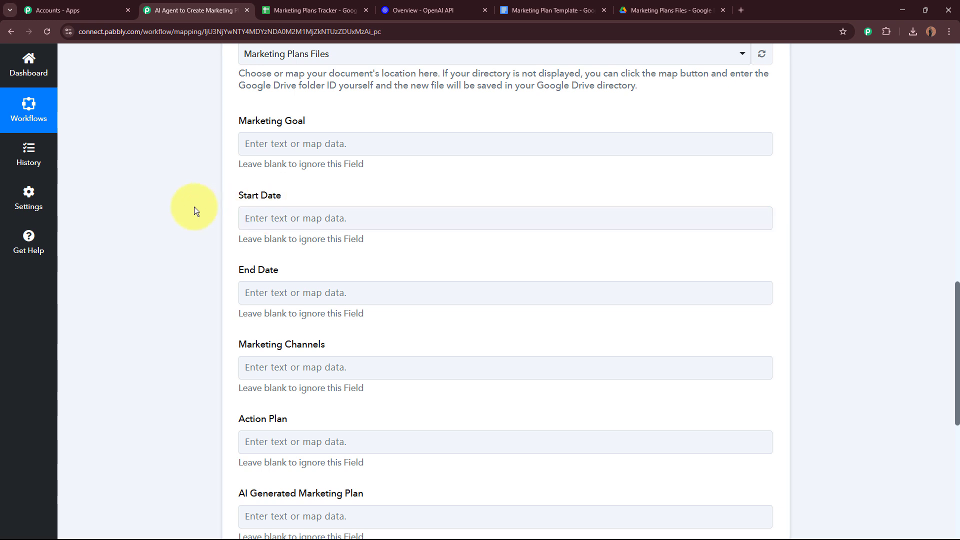
Map the Marketing Goal field to the Marketing Goal value from the Google Sheets step
scroll(194, 206, "down", 1)
left_click(340, 75)
left_click(356, 183)
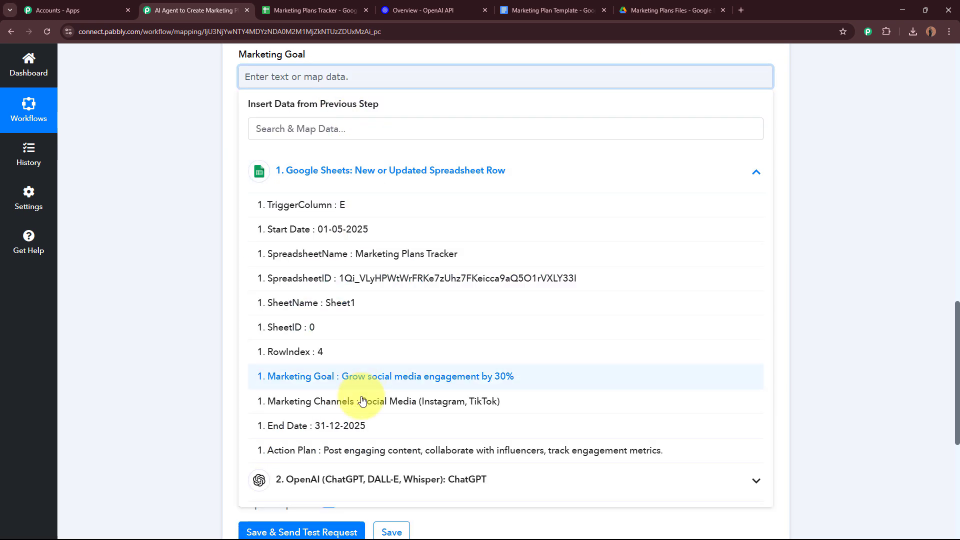
left_click(361, 388)
left_click(193, 280)
Map the Start Date and End Date fields to the matching dates from the Google Sheets step
left_click(345, 158)
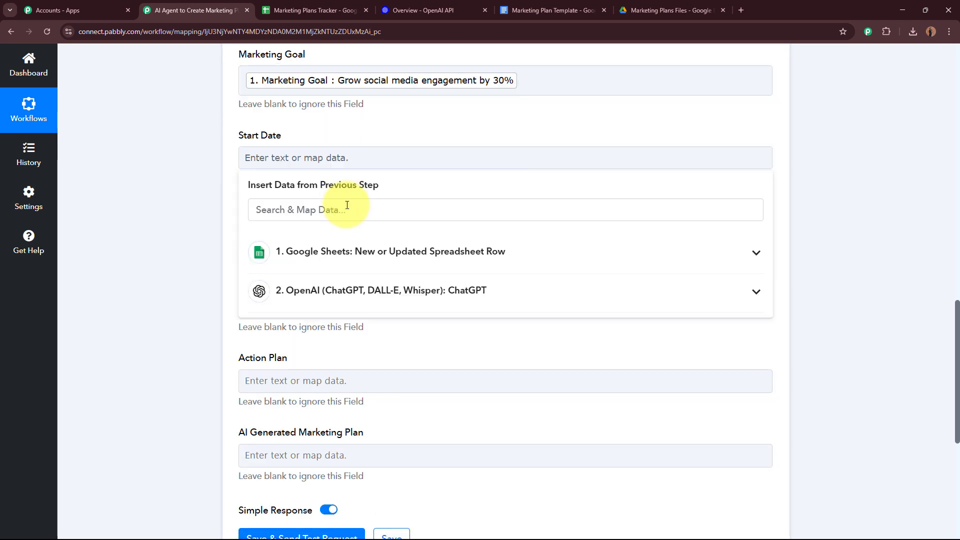
left_click(357, 251)
left_click(344, 307)
left_click(208, 215)
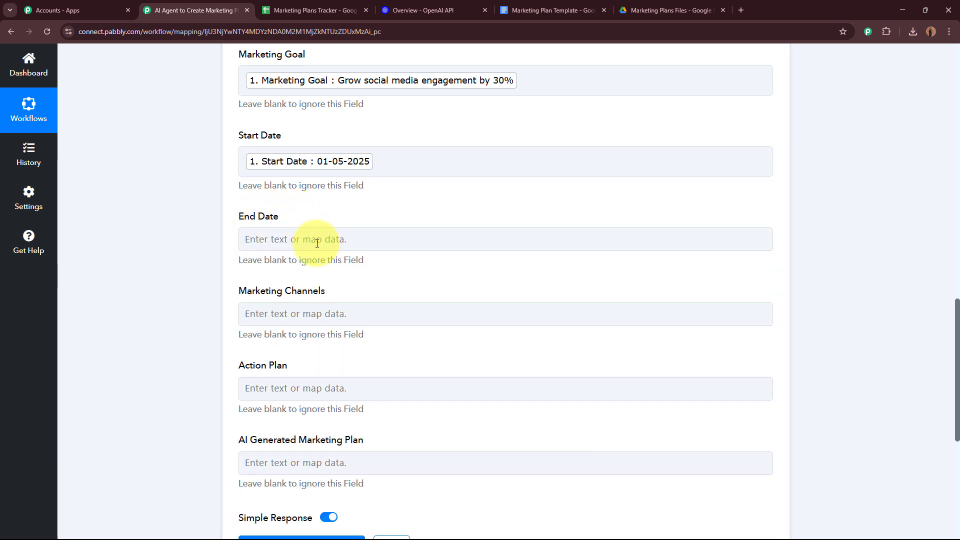
left_click(320, 238)
left_click(370, 345)
scroll(360, 480, "down", 3)
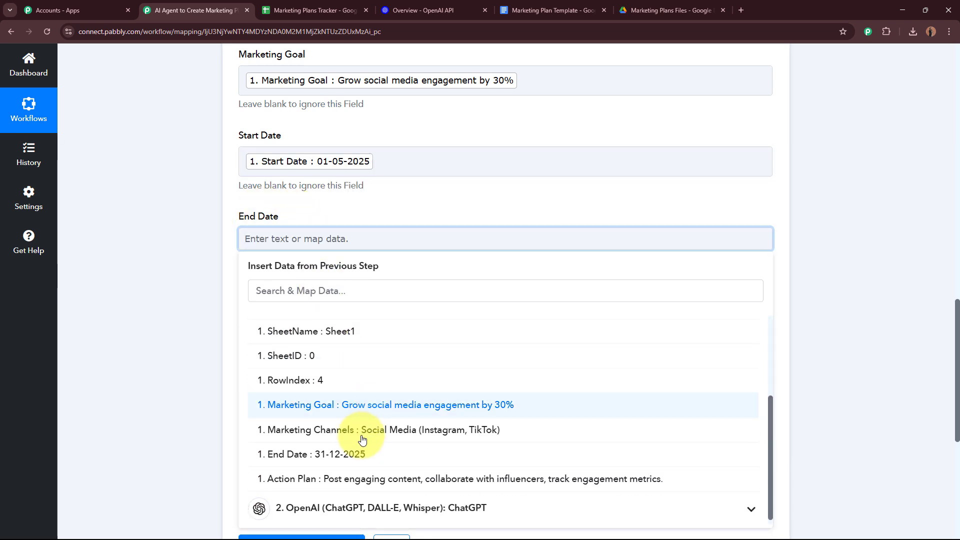
left_click(341, 456)
left_click(155, 257)
Map the Marketing Channels field to the Marketing Channels value from the Google Sheets step
left_click(275, 317)
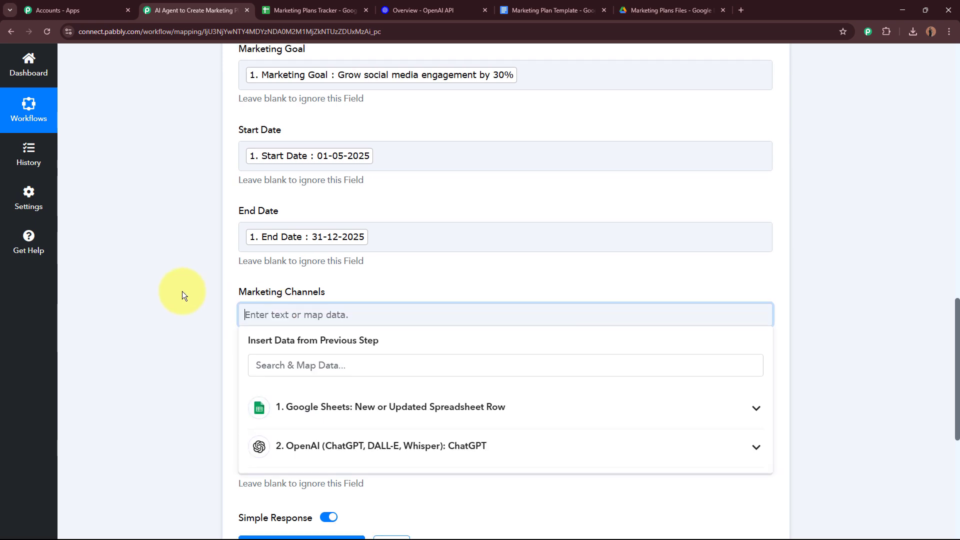
scroll(387, 216, "down", 4)
left_click(387, 216)
left_click(371, 445)
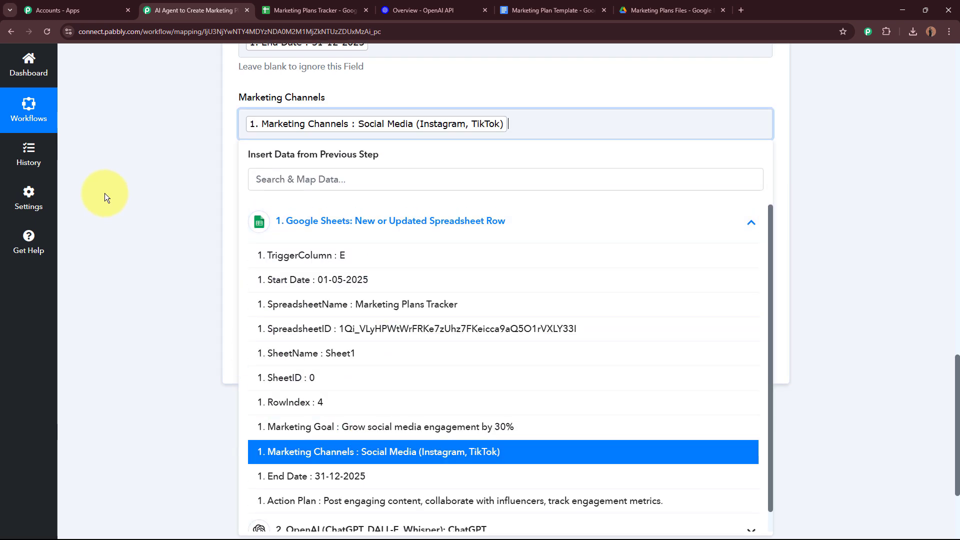
left_click(105, 195)
Map the Action Plan field to the Action Plan value from the Google Sheets step
left_click(347, 201)
left_click(380, 317)
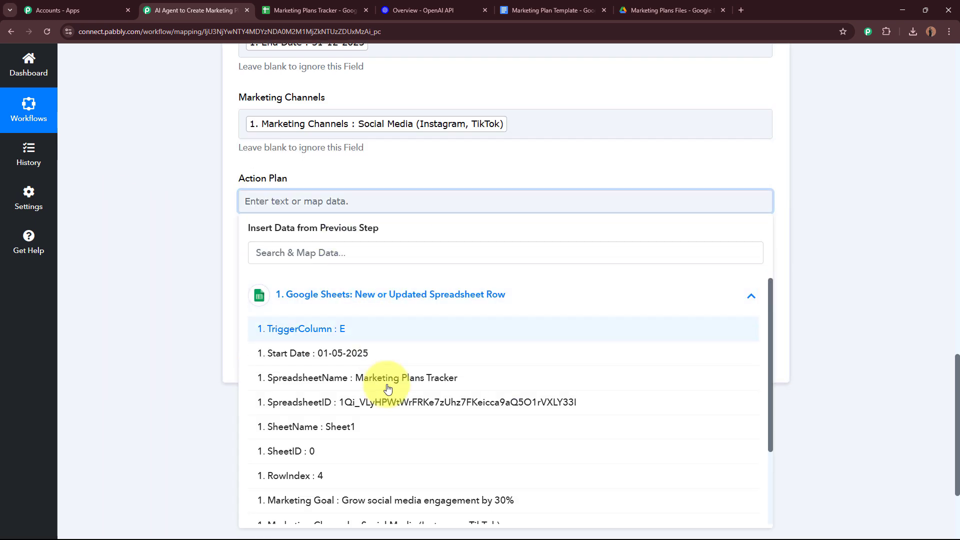
scroll(370, 430, "down", 3)
left_click(310, 472)
left_click(107, 232)
Map the AI Generated Marketing Plan field to the Choices 0 Message Content from the ChatGPT step
scroll(272, 206, "down", 3)
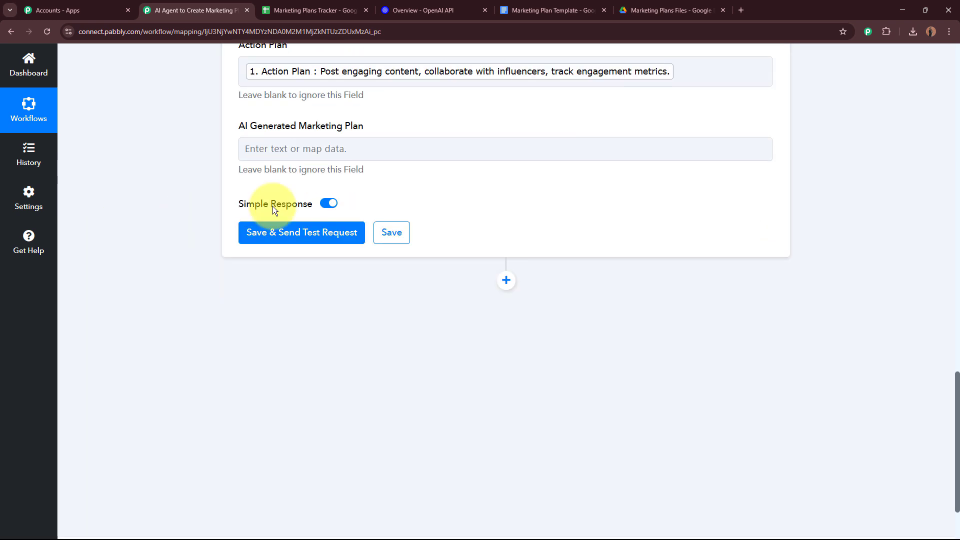
left_click(358, 147)
left_click(386, 278)
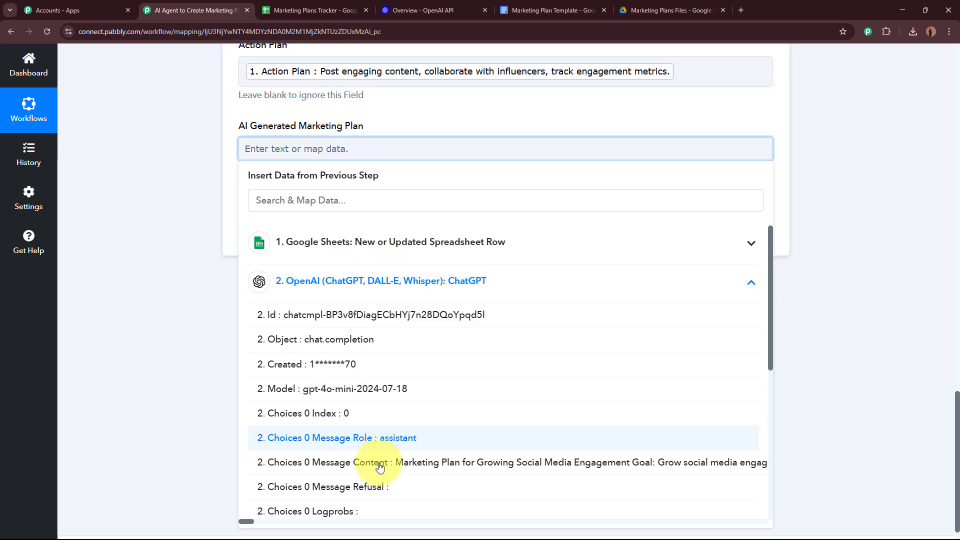
left_click(312, 520)
left_click(119, 244)
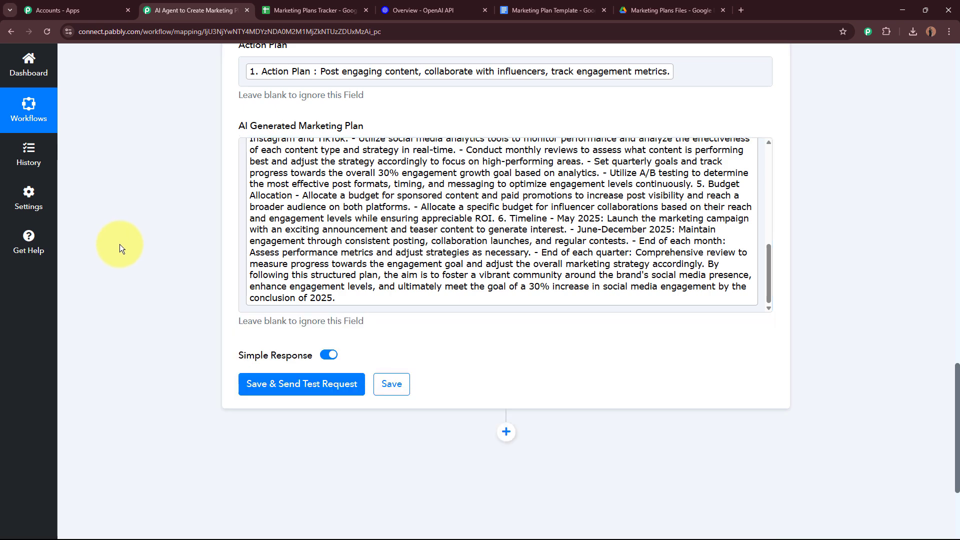
Check the mapped fields, then save the Google Docs action and send a test request
scroll(123, 259, "up", 3)
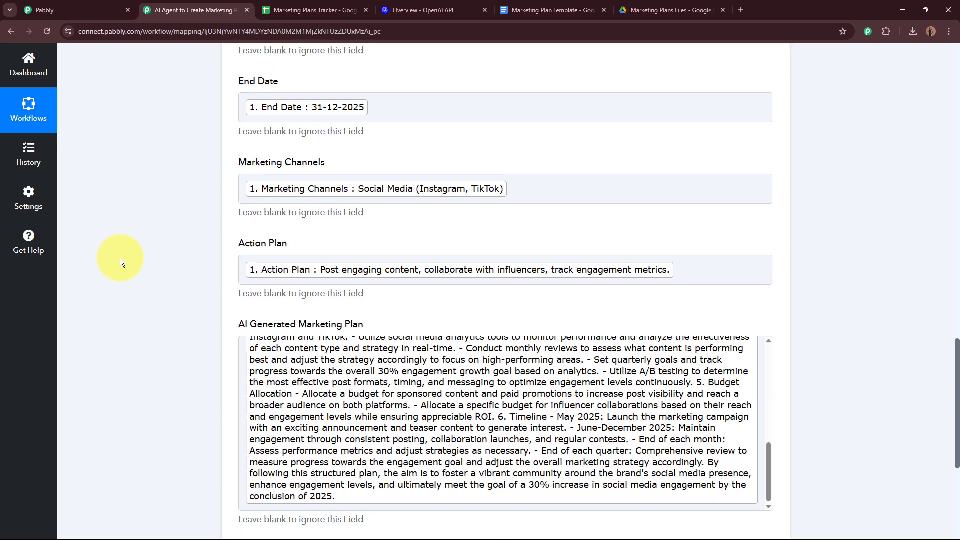
scroll(120, 255, "down", 6)
left_click(252, 250)
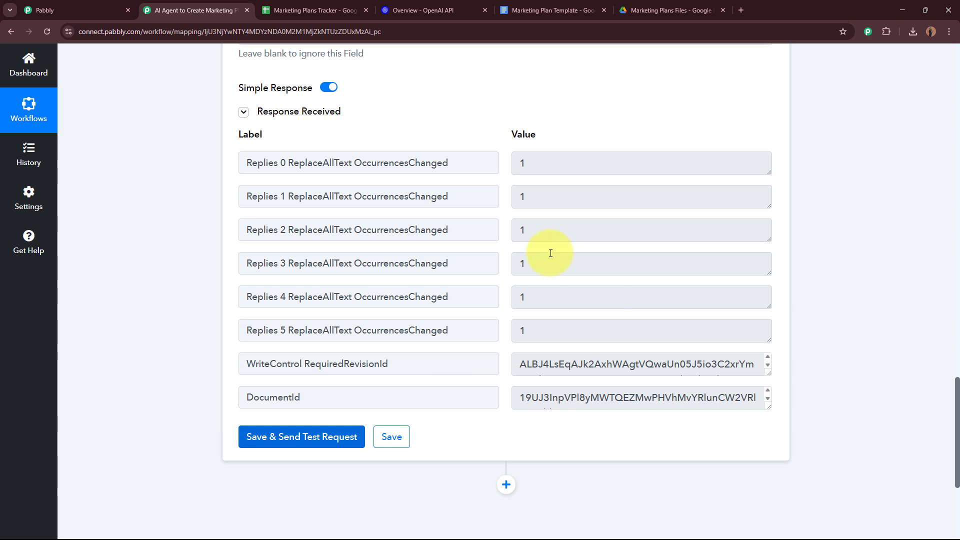
Examine the DocumentId in the test response and open the Marketing Plans Files folder in Google Drive
left_click_drag(520, 393, 615, 405)
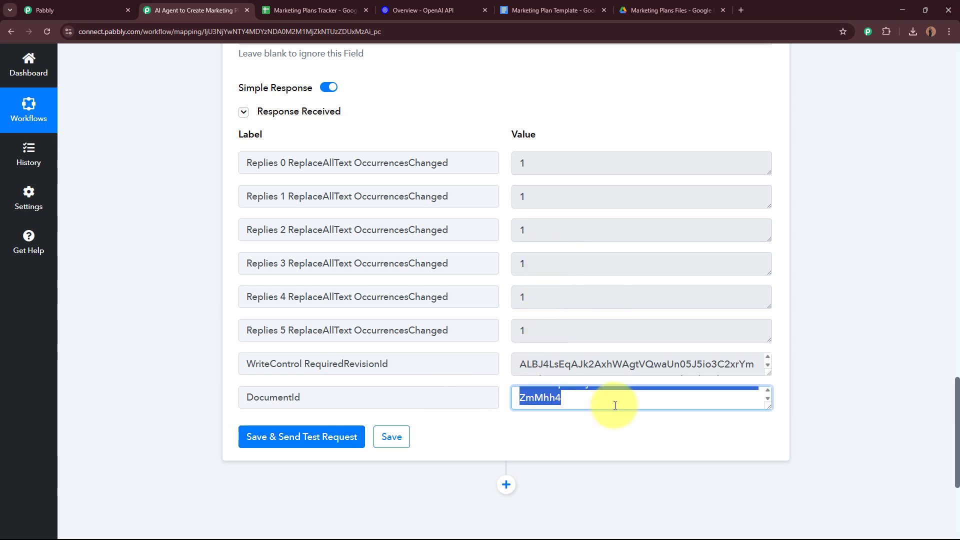
left_click(907, 333)
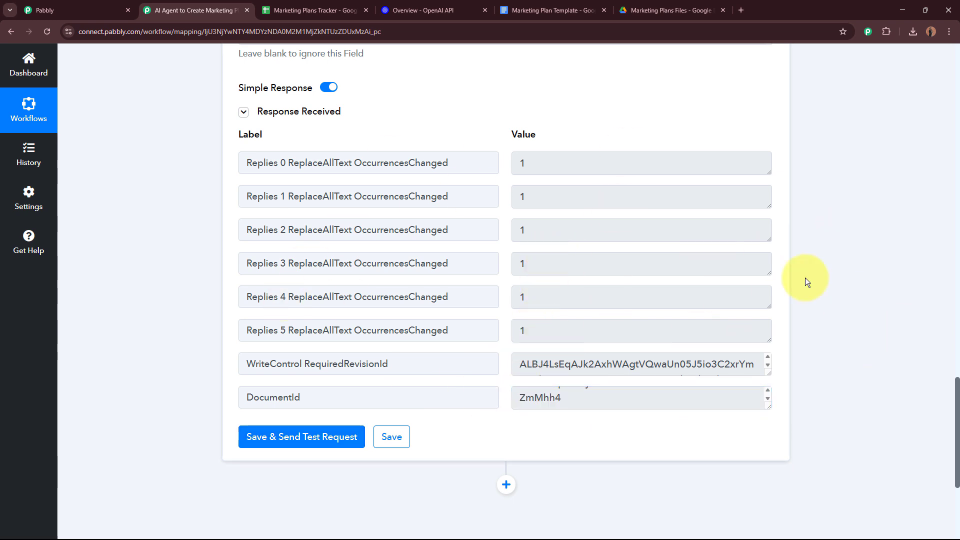
left_click(689, 5)
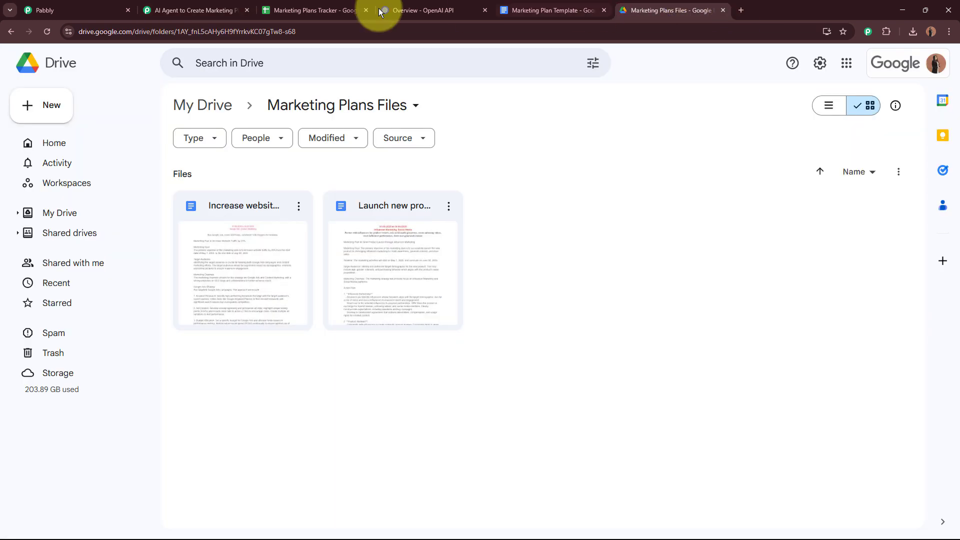
Refresh the Marketing Plans Files folder, open the new social media engagement document and compare its goal with row 4 of the tracker
left_click(47, 31)
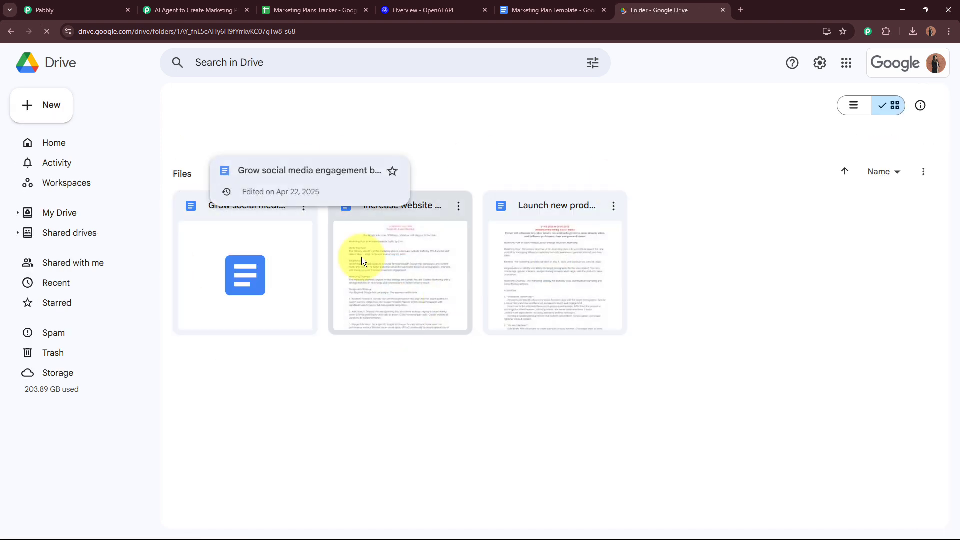
double_click(280, 295)
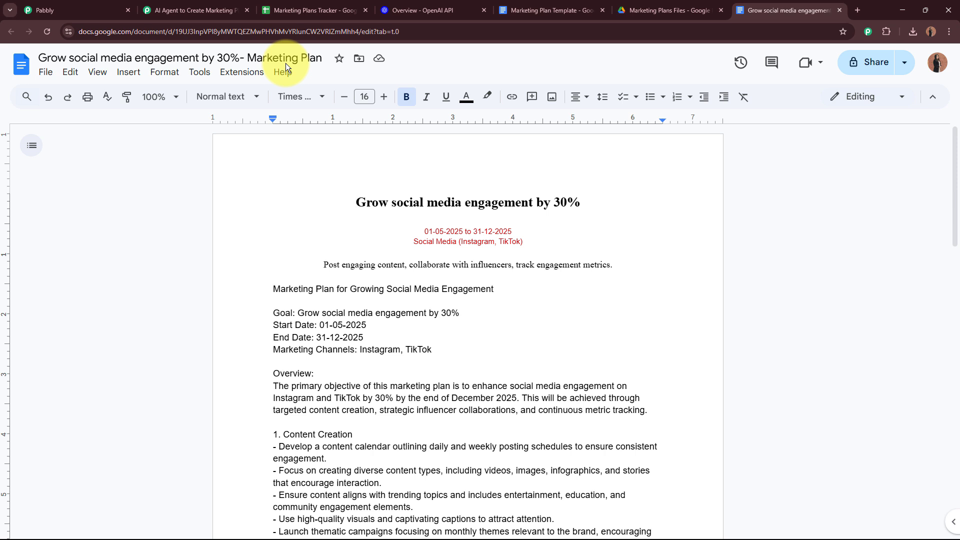
left_click(291, 10)
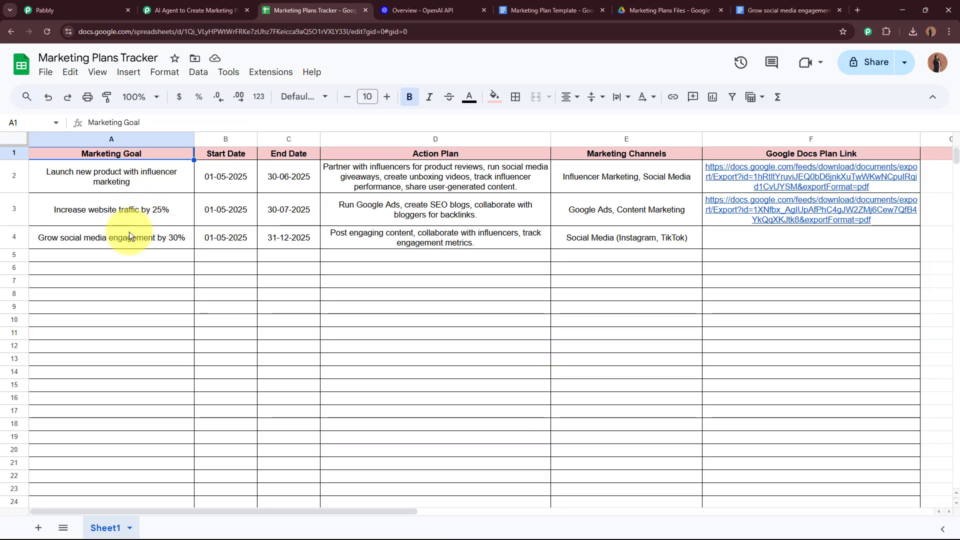
left_click(128, 236)
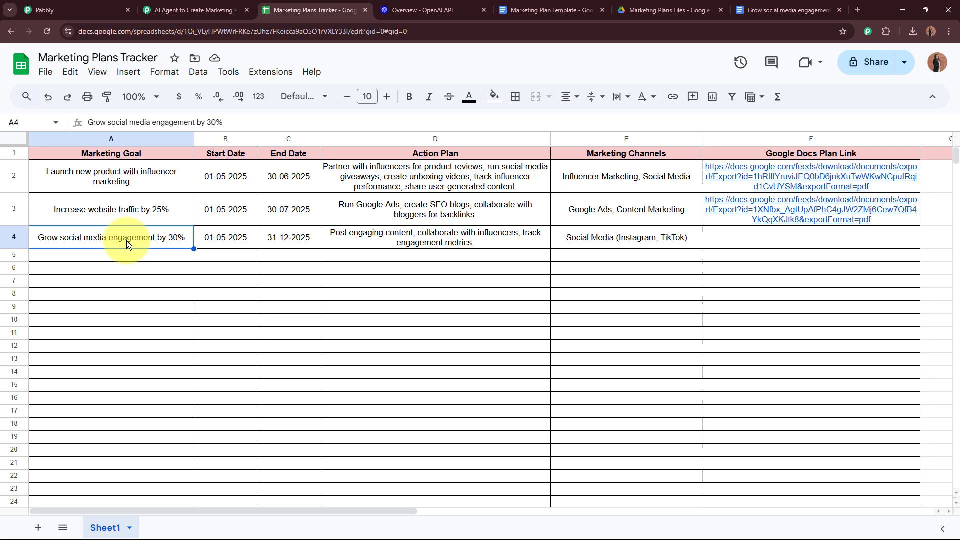
left_click(745, 10)
Review the generated document's dates, channels, action plan and AI-written marketing plan through to the closing paragraph
scroll(502, 317, "down", 1)
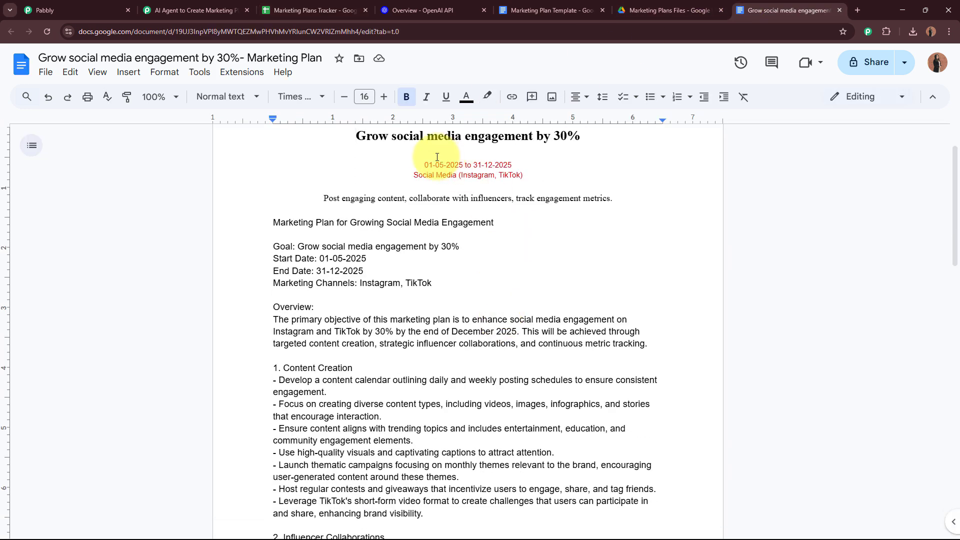
left_click(428, 165)
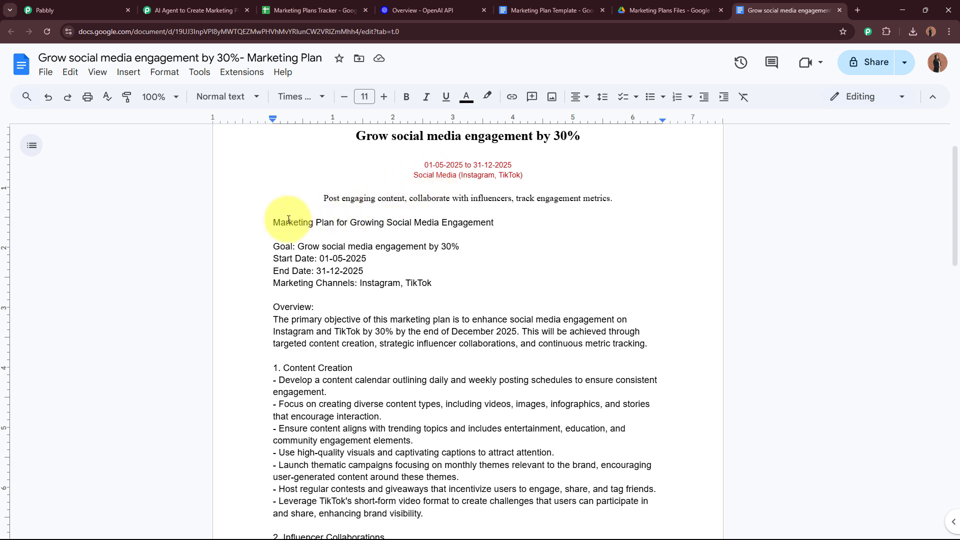
left_click_drag(276, 220, 412, 343)
scroll(410, 337, "down", 10)
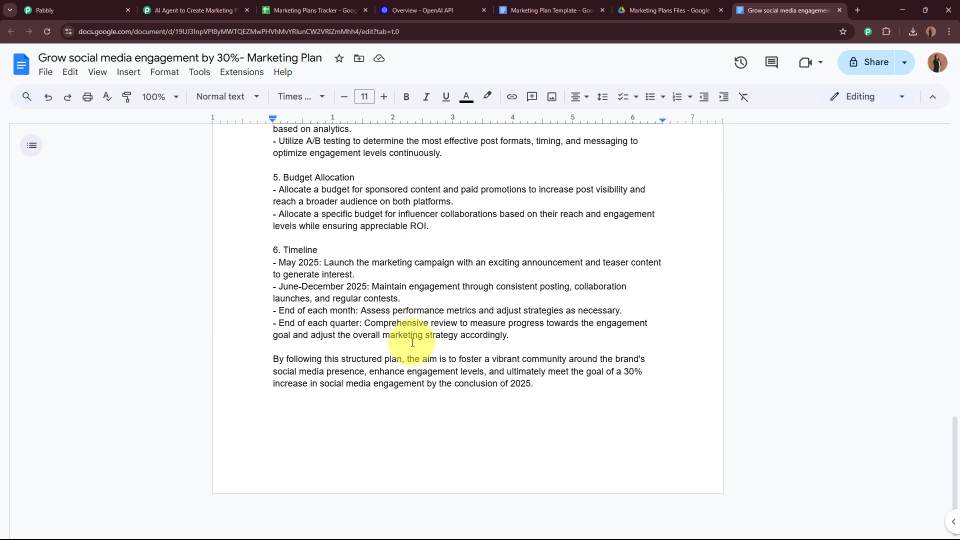
left_click(411, 336)
scroll(757, 313, "up", 15)
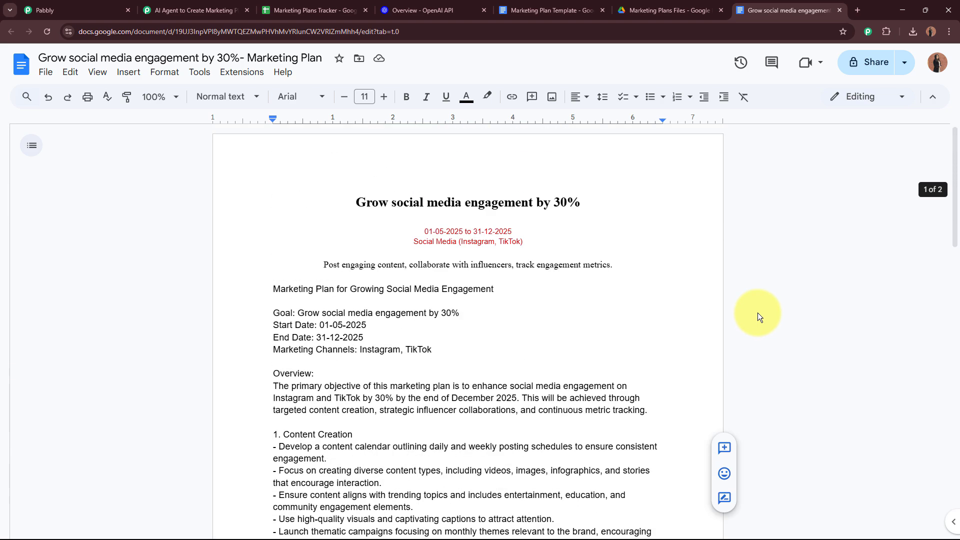
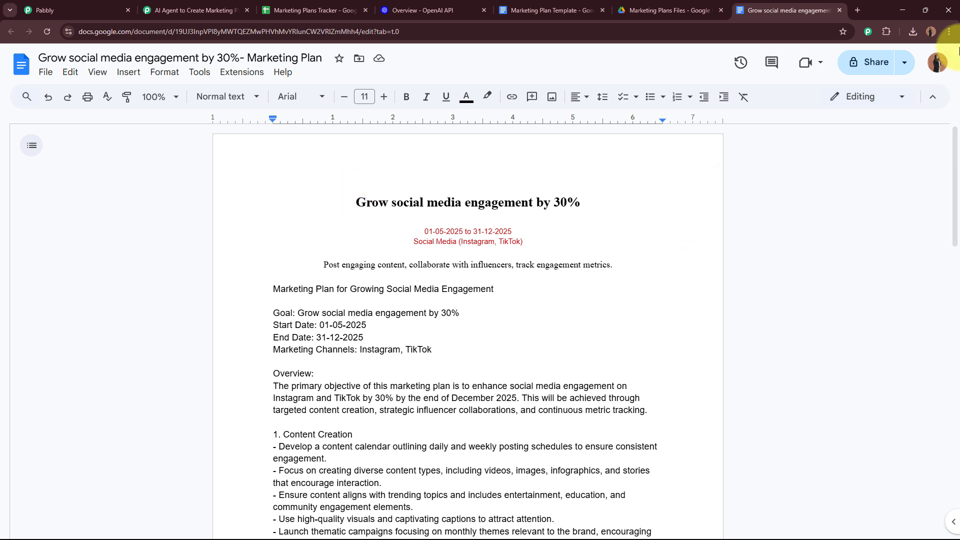
Check the document's general access in its sharing settings, then return to the Pabbly Connect workflow
left_click(878, 65)
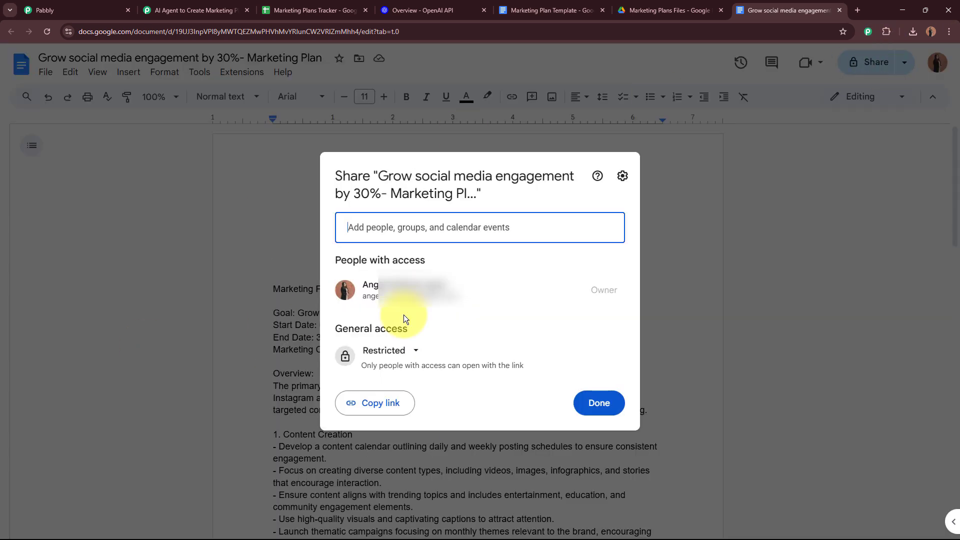
left_click(788, 210)
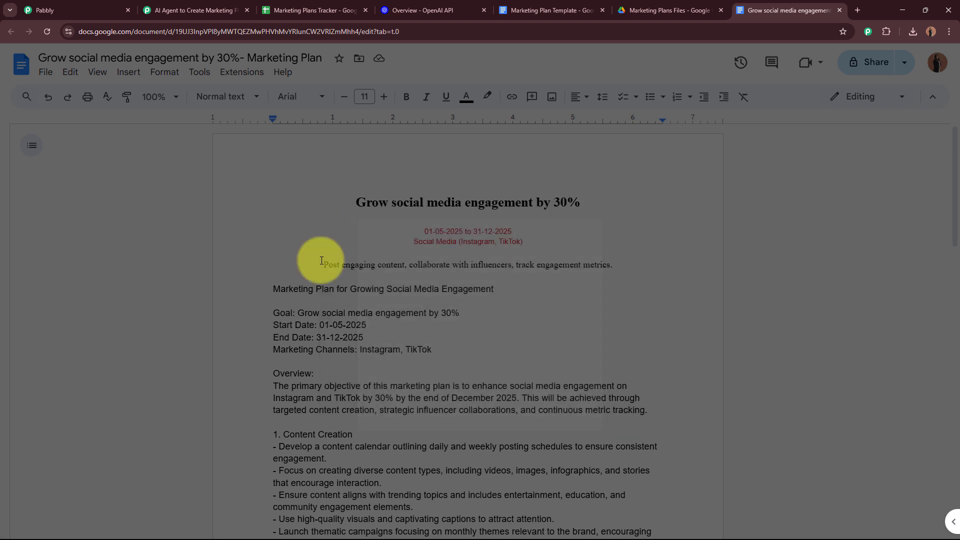
left_click(193, 10)
Add a Google Drive action after the Google Docs step, using the Share a File With Anyone event
scroll(650, 257, "down", 4)
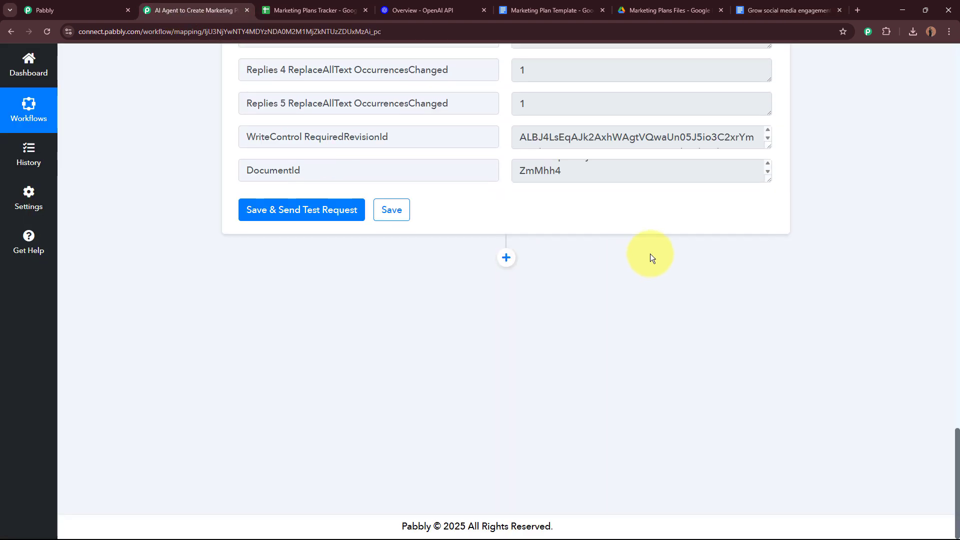
left_click(506, 259)
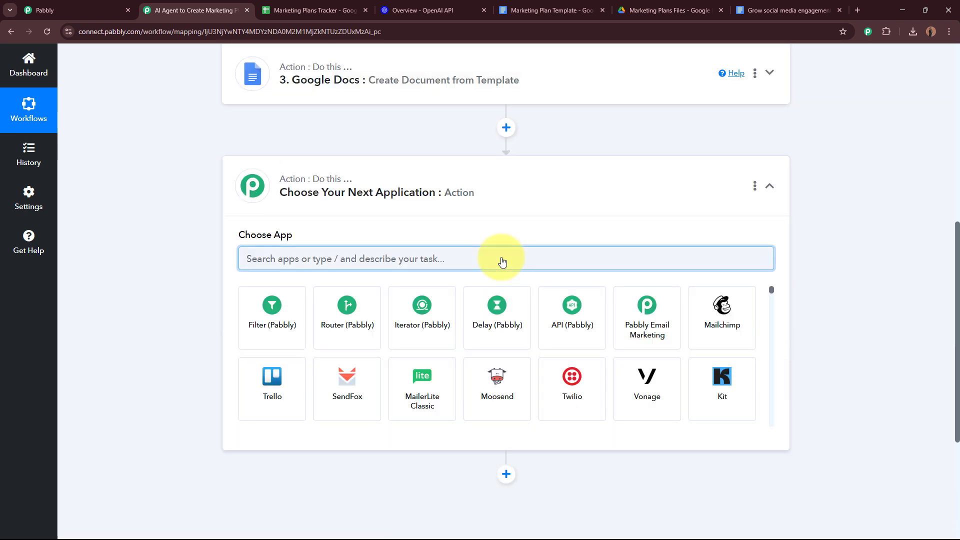
type("gOOGLE")
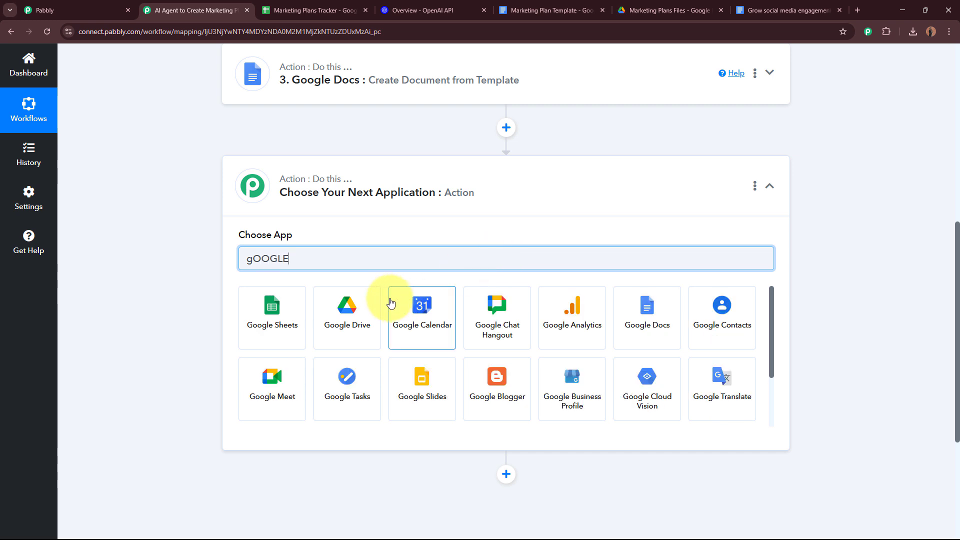
left_click(339, 330)
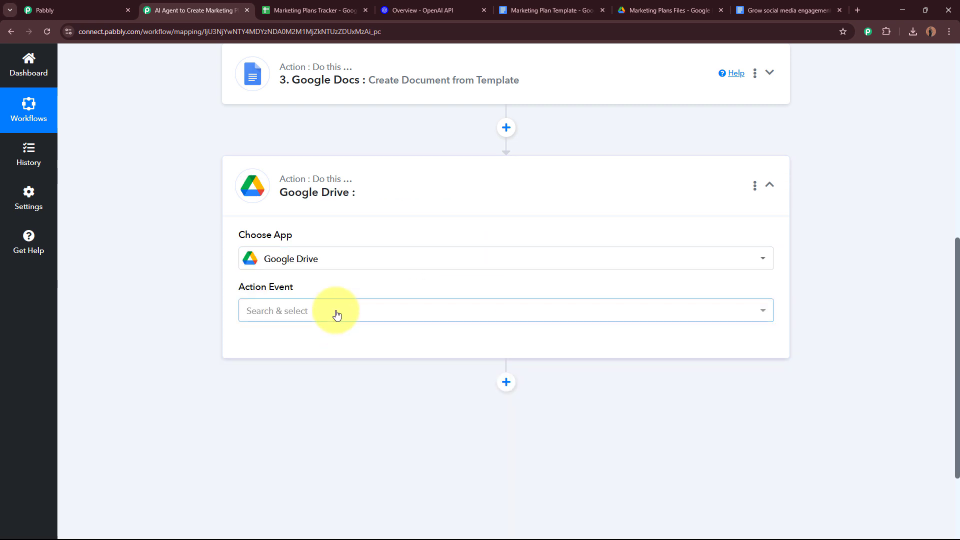
left_click(337, 312)
scroll(345, 242, "down", 2)
left_click(343, 235)
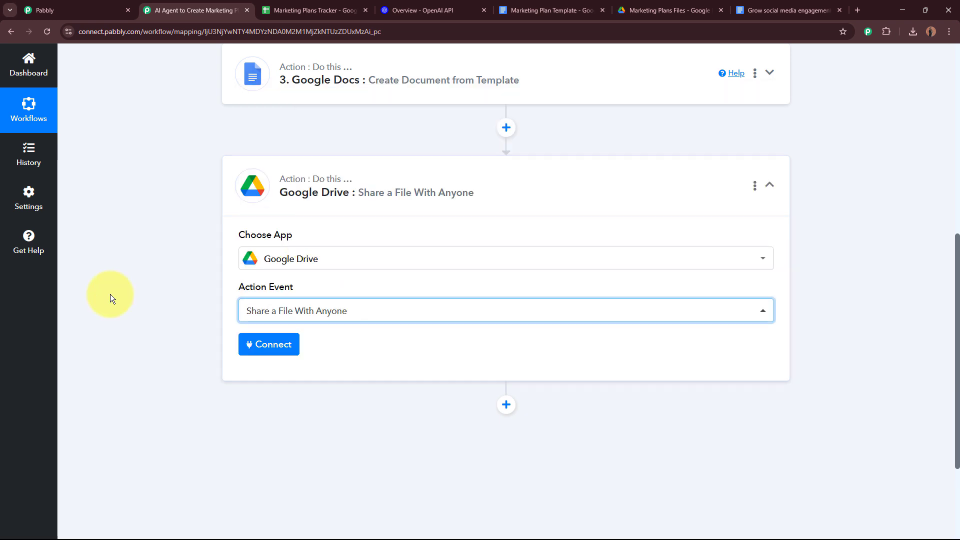
Connect the Google Drive action through the existing connection Google Drive #33 and save it
left_click(256, 349)
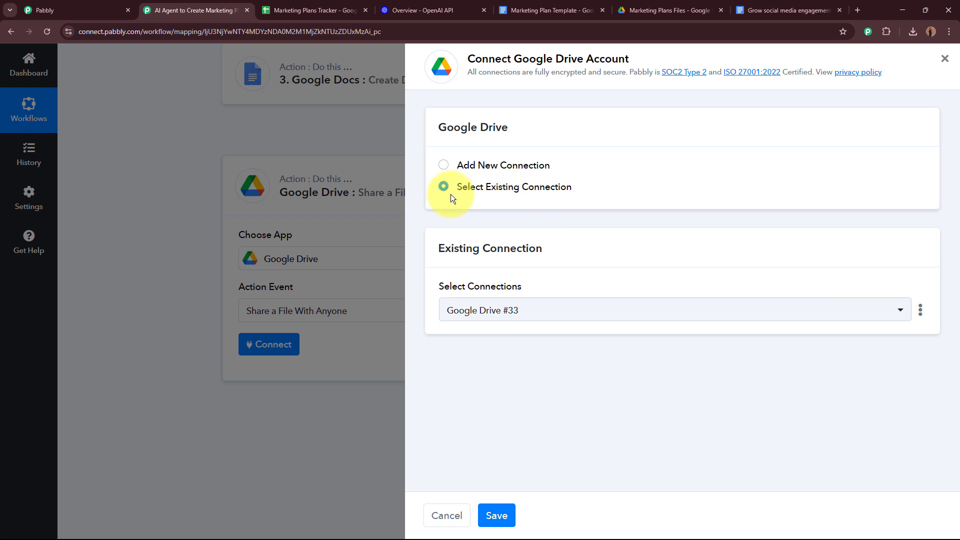
left_click(443, 167)
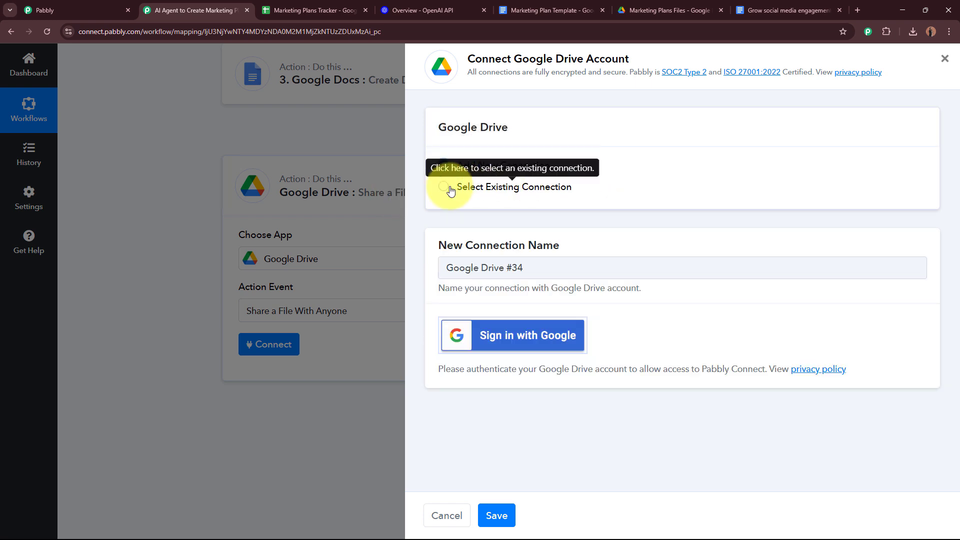
left_click(441, 186)
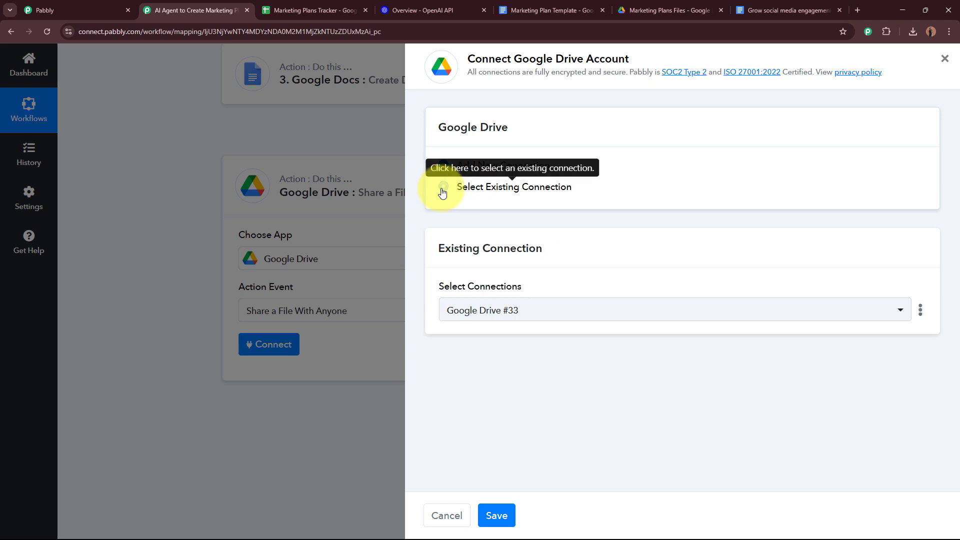
left_click(502, 514)
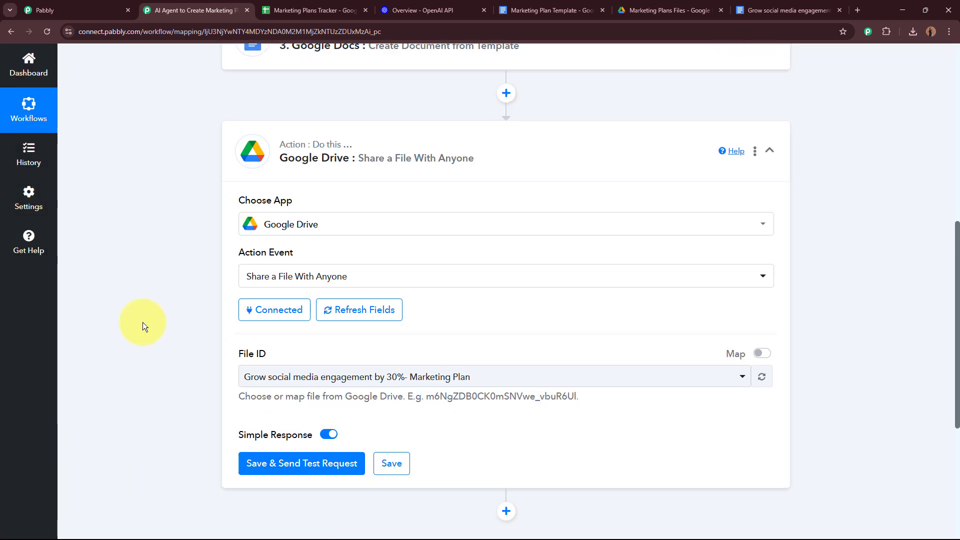
Enable mapping for the File ID and replace its preset file with the DocumentId from the Google Docs step
left_click_drag(265, 255, 181, 259)
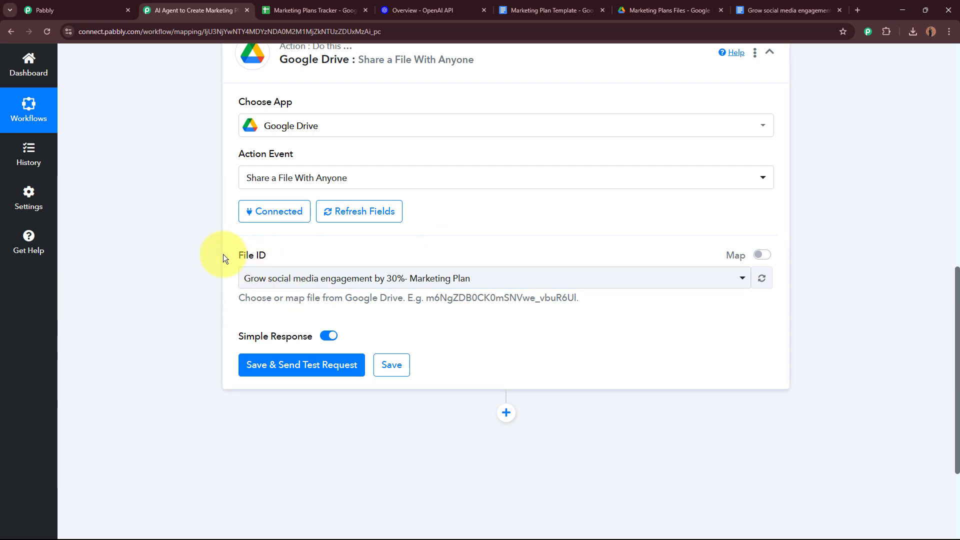
left_click(246, 277)
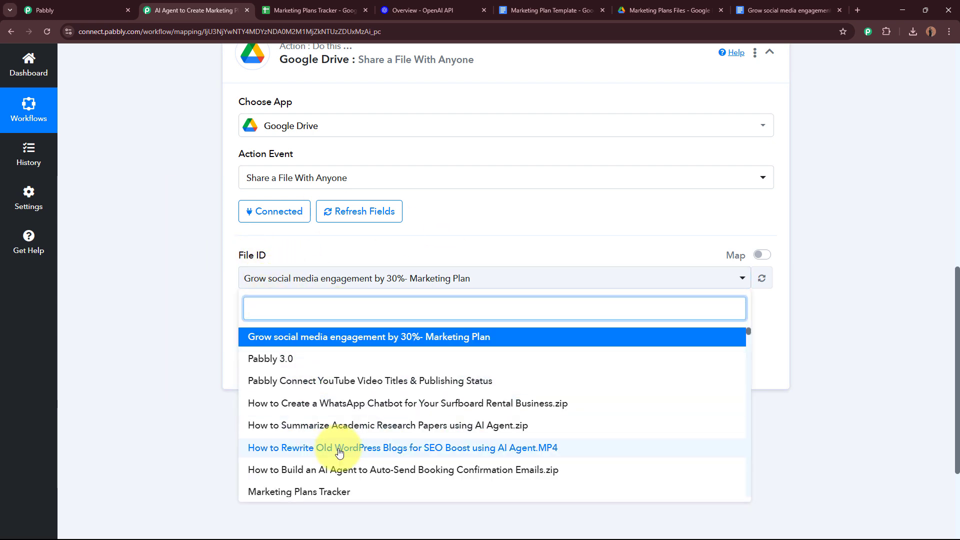
left_click(165, 328)
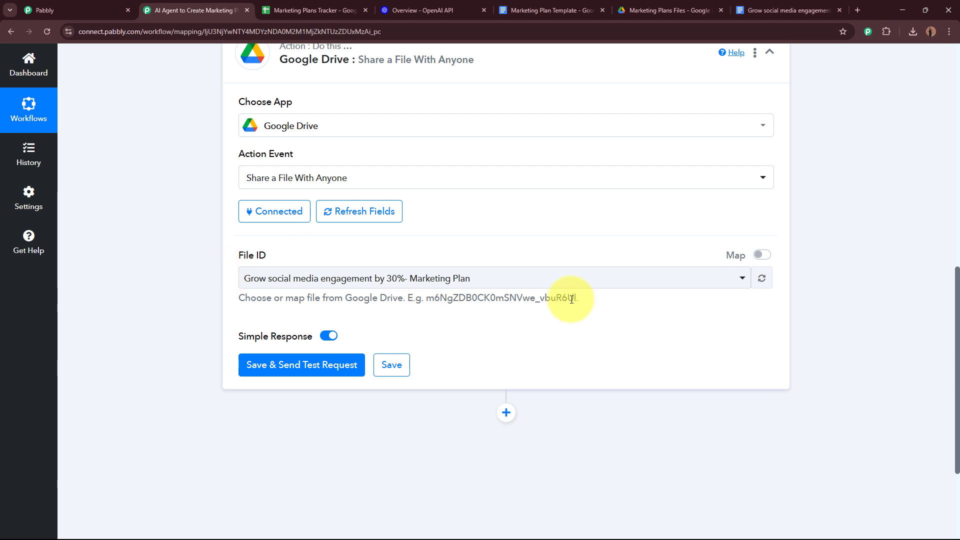
left_click(761, 259)
left_click(562, 272)
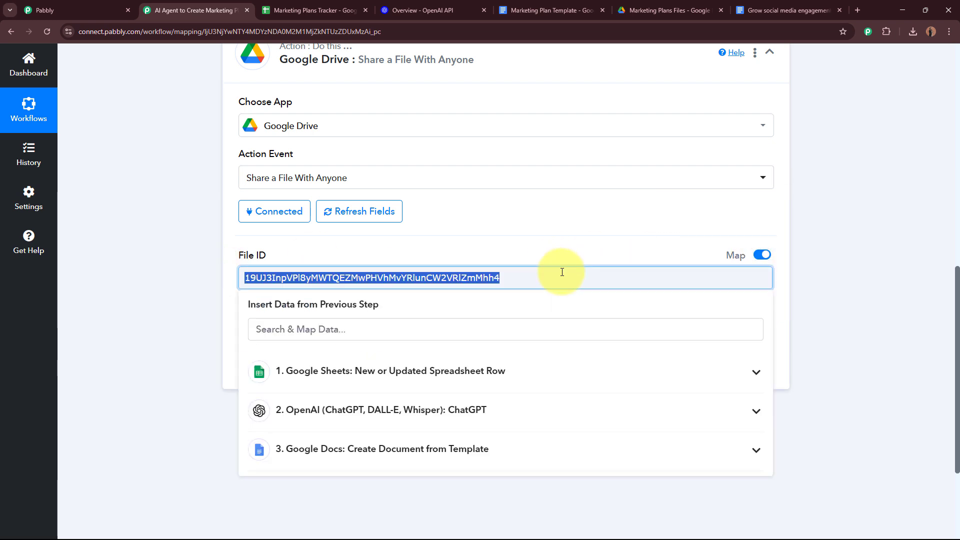
key("BackSpace")
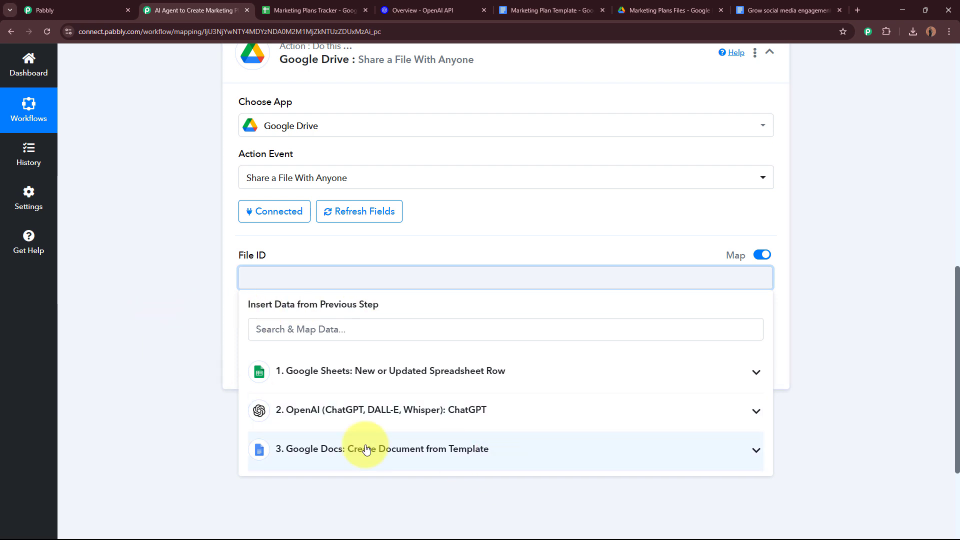
left_click(456, 448)
scroll(120, 373, "down", 3)
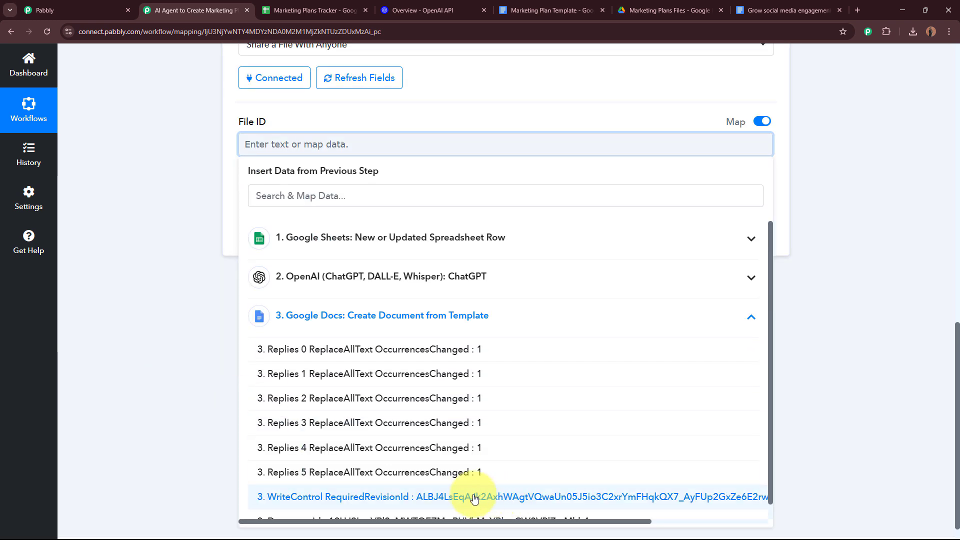
scroll(300, 490, "down", 1)
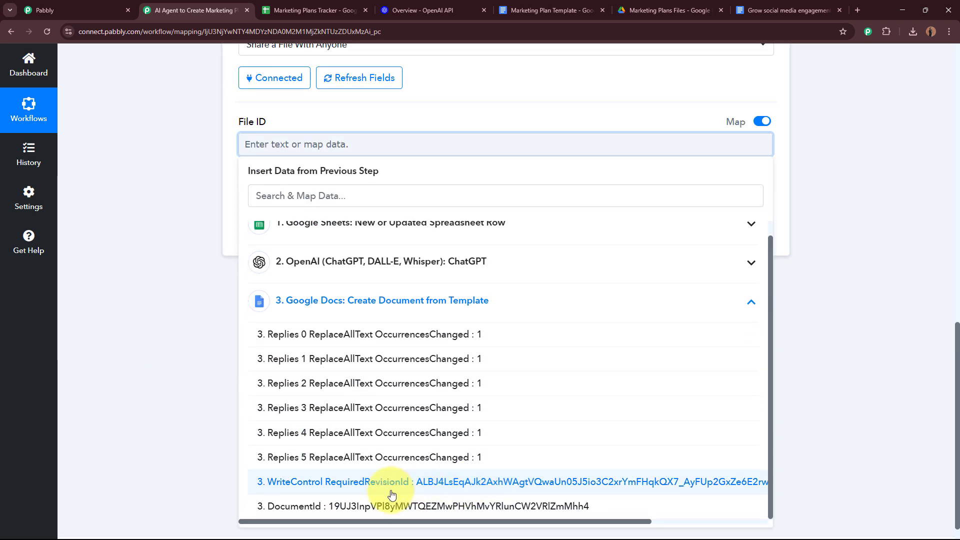
left_click(360, 505)
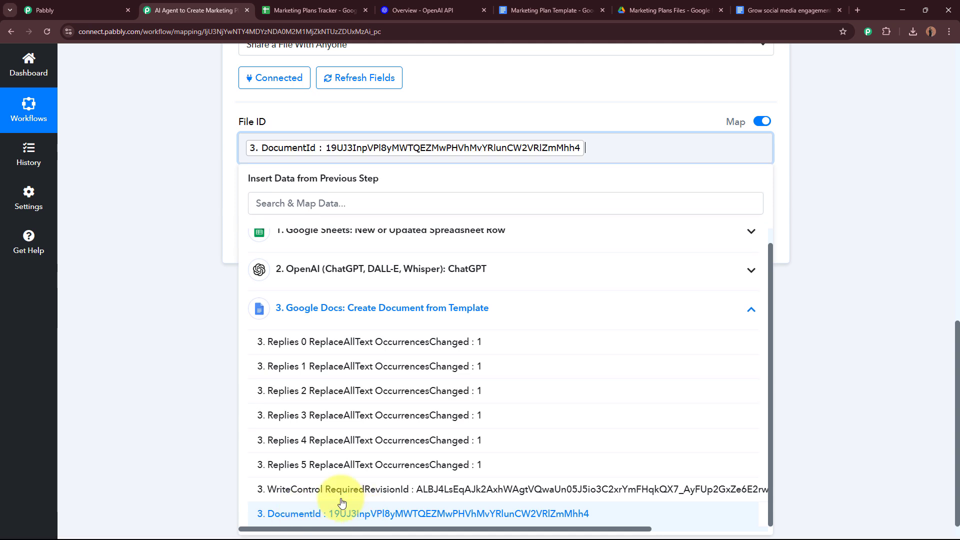
left_click(189, 279)
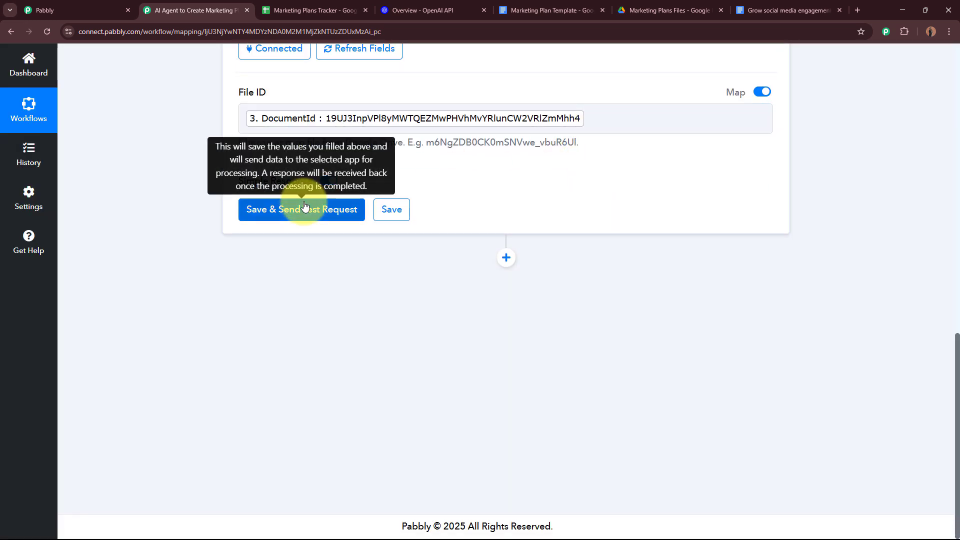
Save the Google Drive action and send a test request
left_click(310, 210)
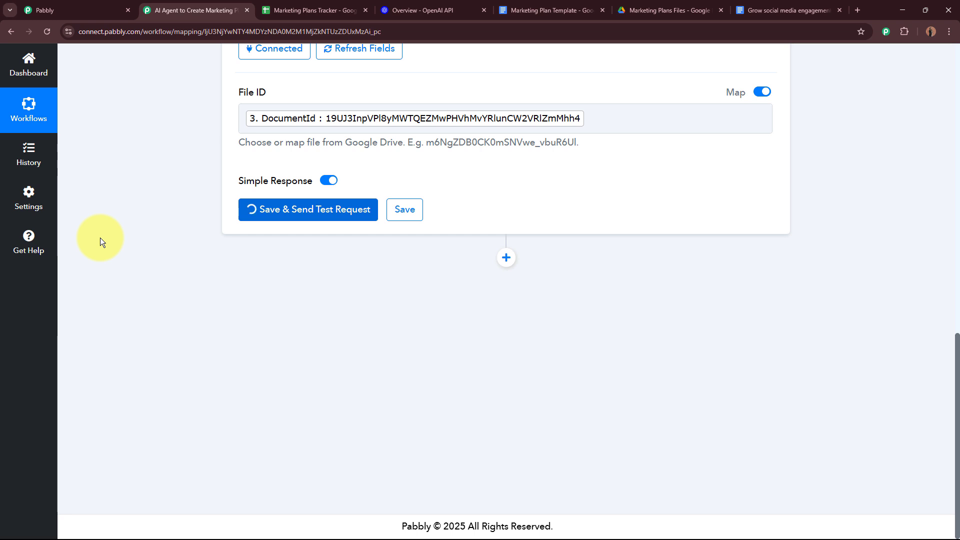
scroll(100, 238, "down", 1)
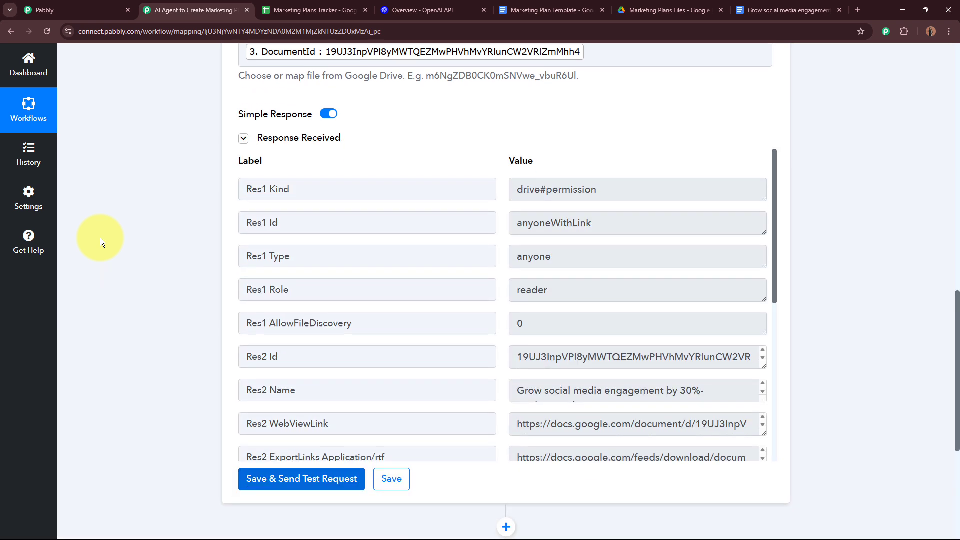
scroll(232, 299, "down", 1)
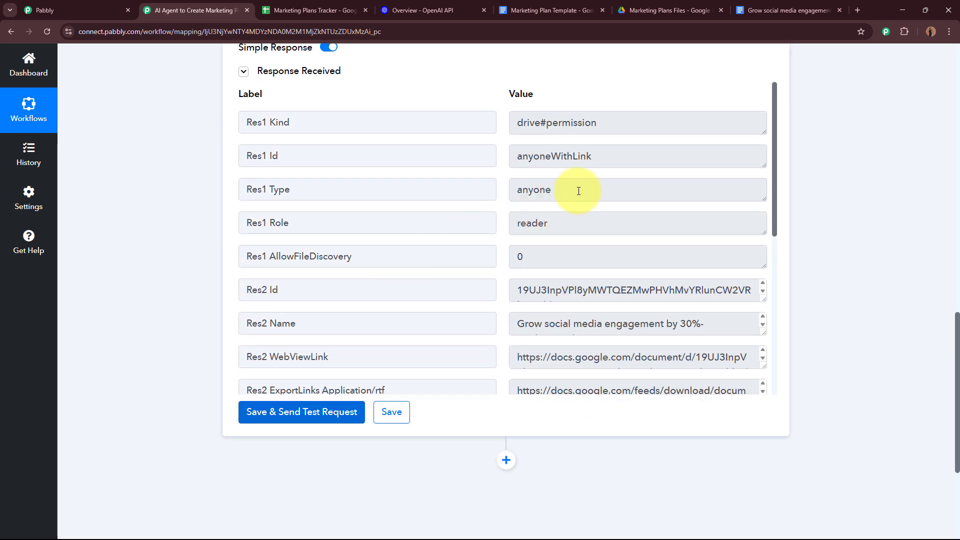
Examine the Res1 Id permission value and the export links, including the PDF one, in the Google Drive response
left_click_drag(595, 155, 512, 153)
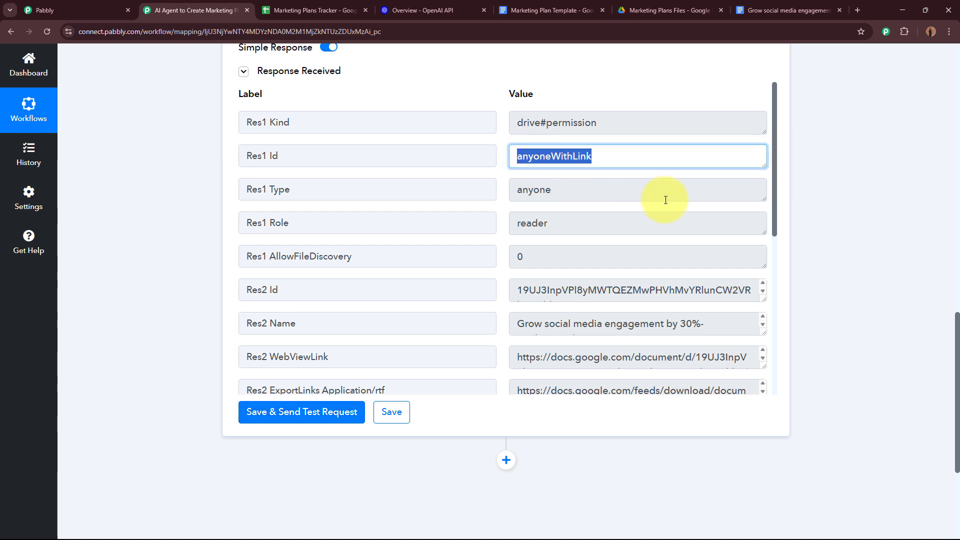
scroll(665, 200, "down", 5)
scroll(667, 197, "down", 2)
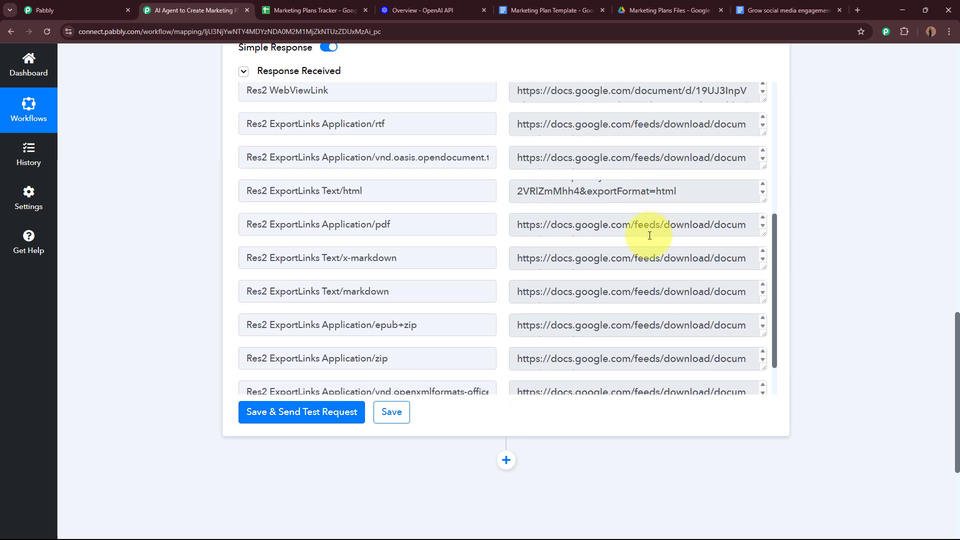
scroll(649, 235, "down", 2)
scroll(650, 232, "up", 2)
scroll(664, 190, "up", 2)
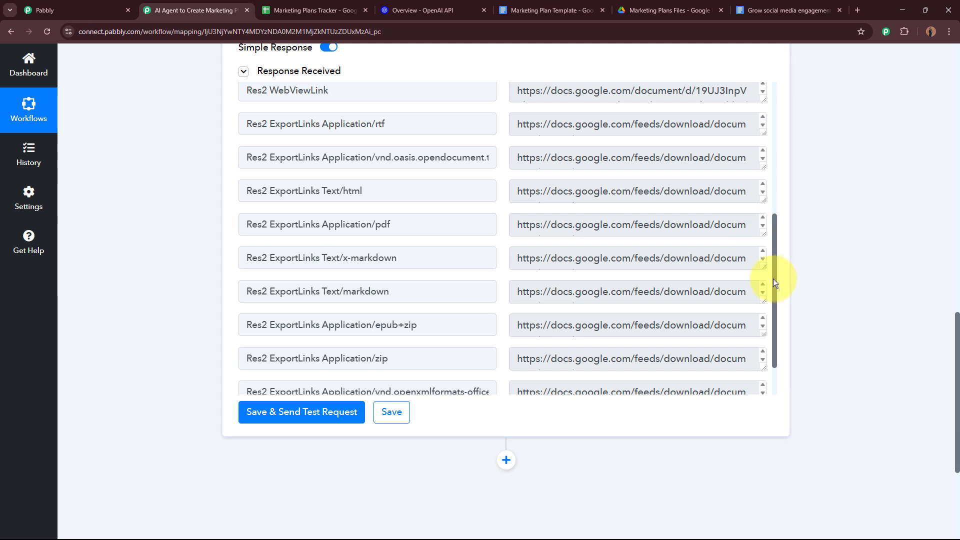
Examine the Res2 ExportLinks Application/pdf label and its link value in the Google Drive response
left_click_drag(773, 282, 769, 323)
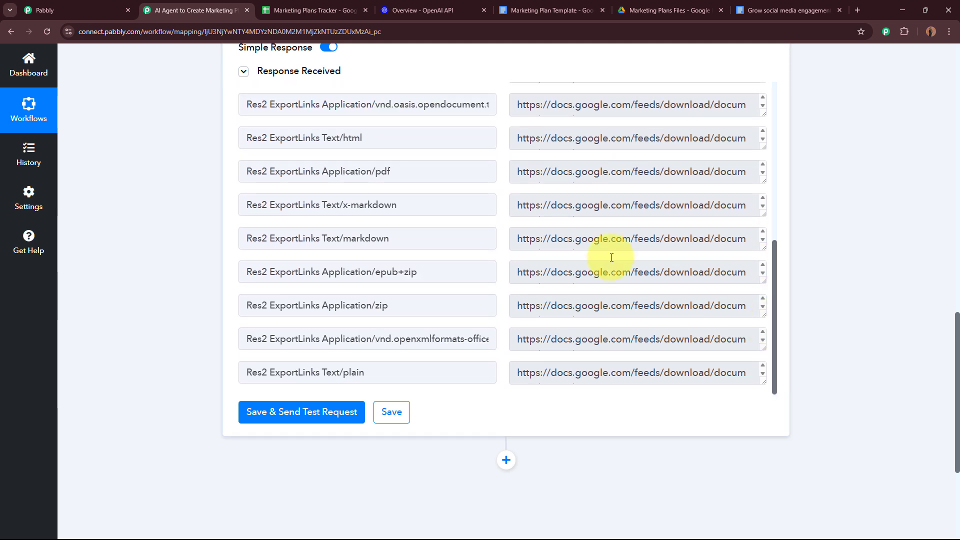
left_click_drag(400, 171, 278, 172)
left_click(396, 170)
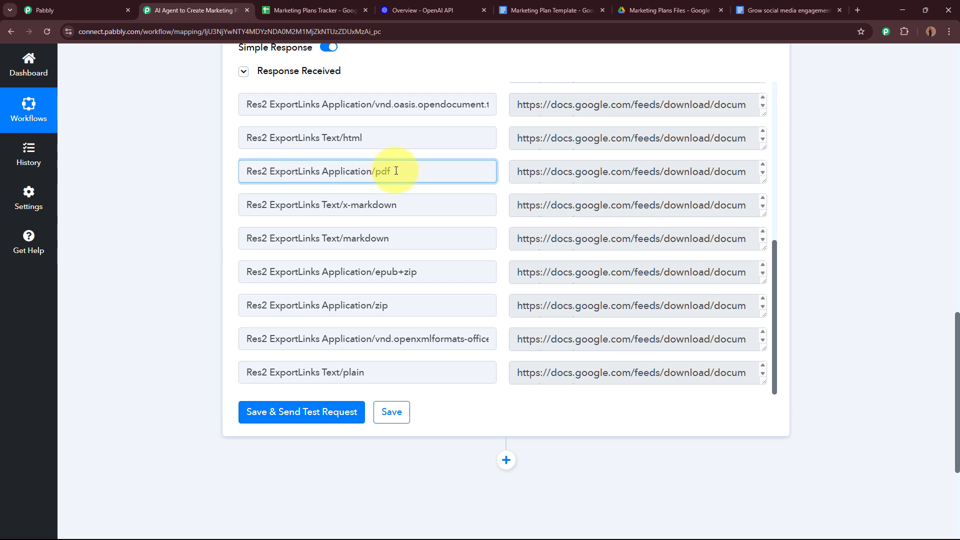
left_click_drag(396, 171, 279, 172)
left_click(143, 273)
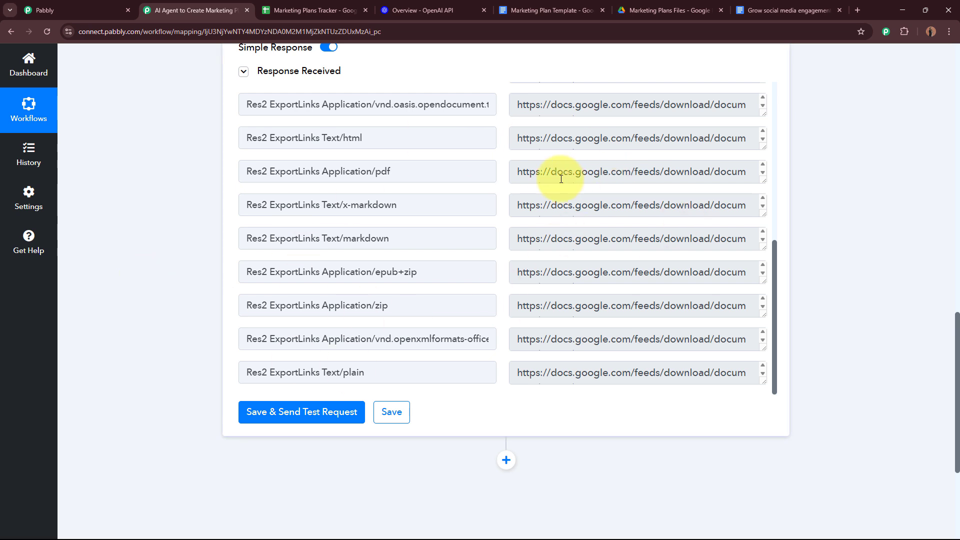
left_click_drag(520, 167, 719, 185)
left_click(852, 221)
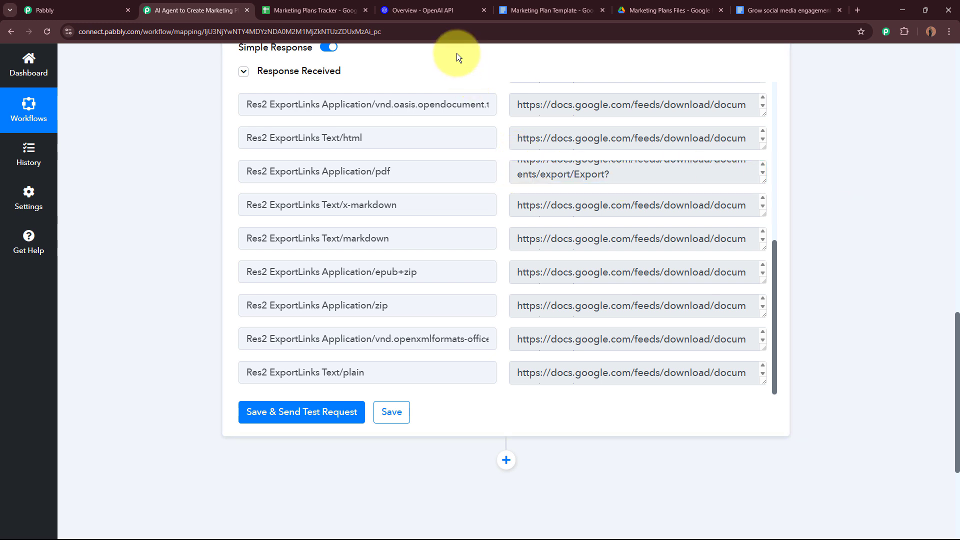
Switch to the Marketing Plans Tracker sheet and check the Google Docs Plan Link column, including the cell in row 4
left_click(298, 6)
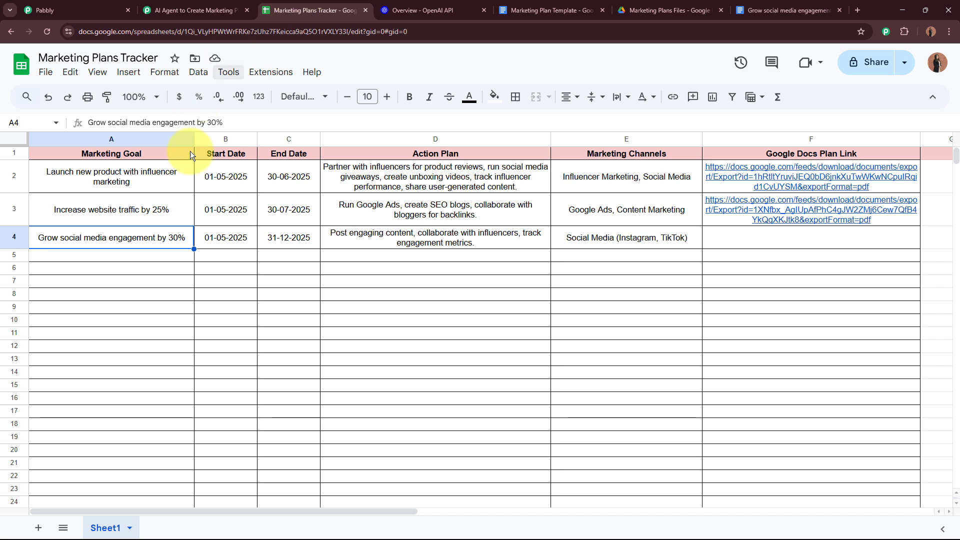
left_click(763, 154)
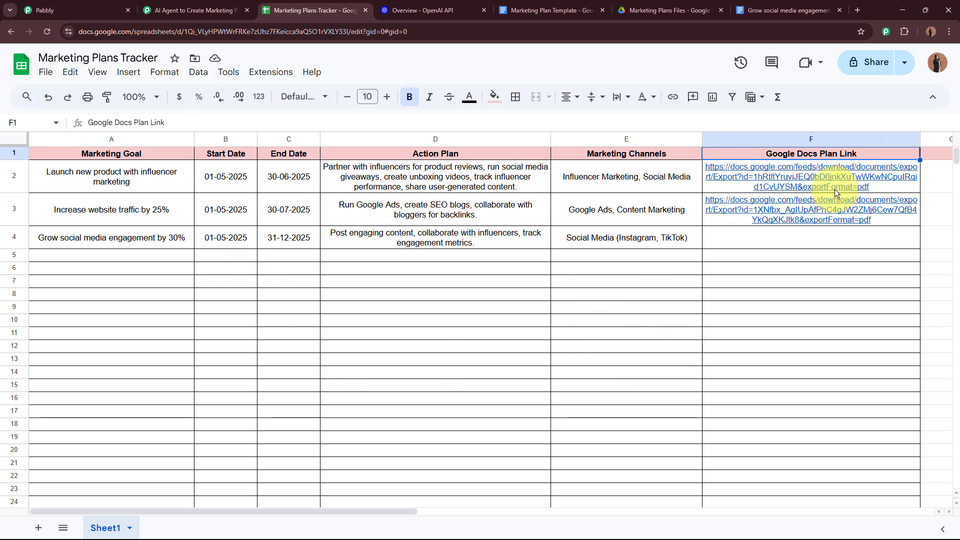
left_click(775, 246)
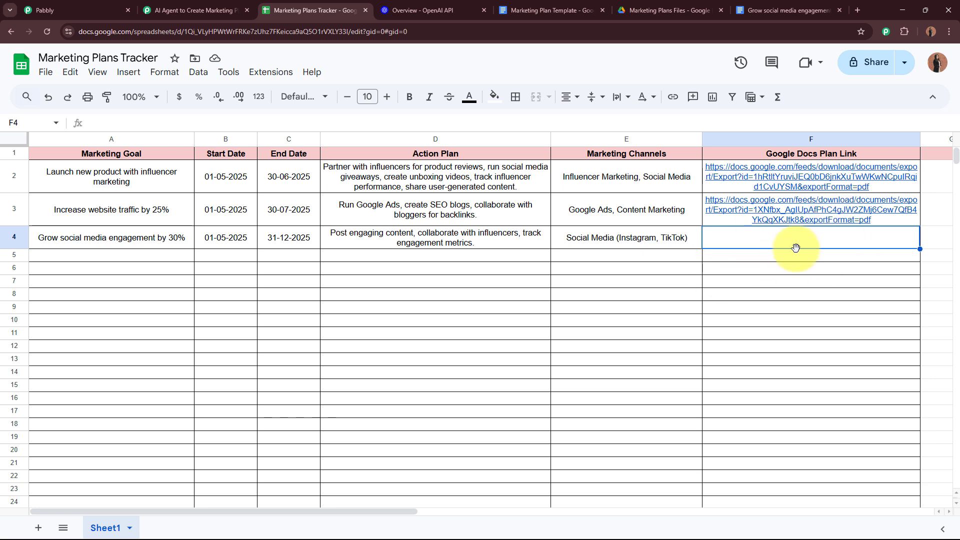
Return to the Pabbly Connect workflow and choose Google Sheets as the app for the action after Google Drive
left_click(200, 10)
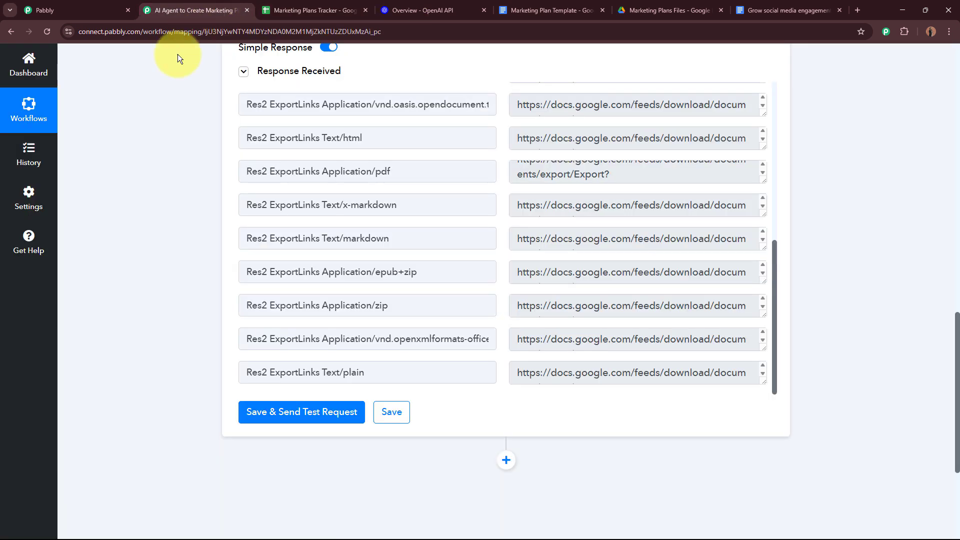
scroll(127, 226, "down", 1)
scroll(127, 226, "down", 2)
left_click(504, 260)
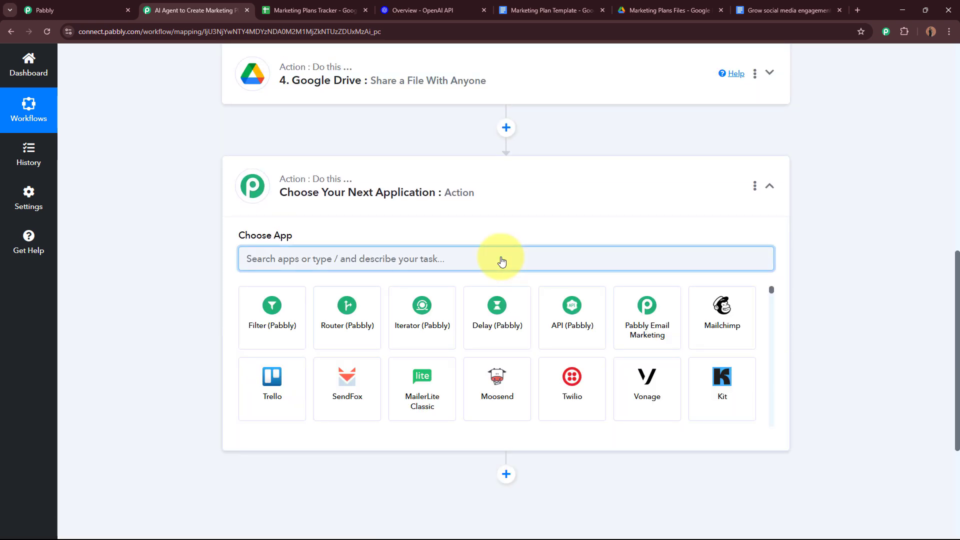
type("g")
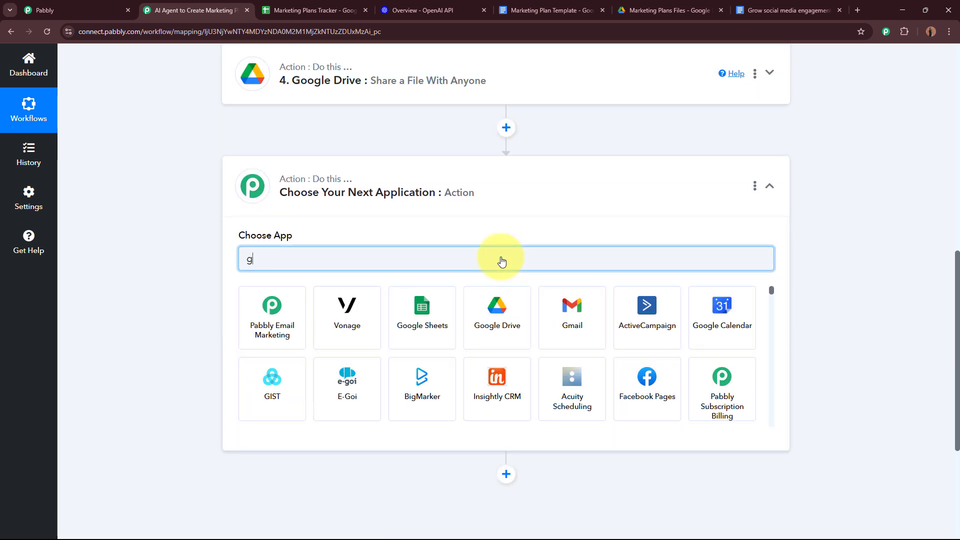
type("OO")
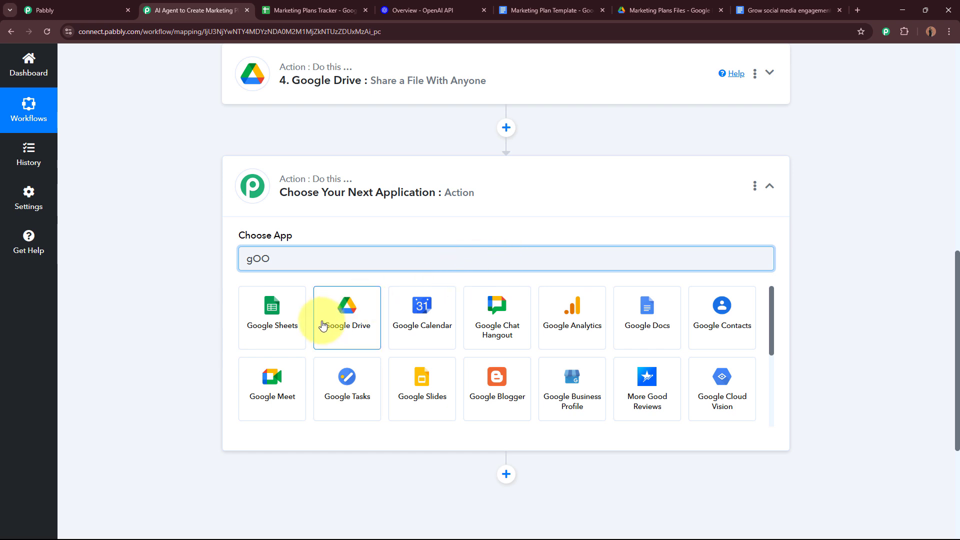
left_click(301, 331)
Set the Google Sheets action event to Update Row and connect it through the existing connection Google Sheets #107
left_click(315, 312)
scroll(321, 240, "down", 6)
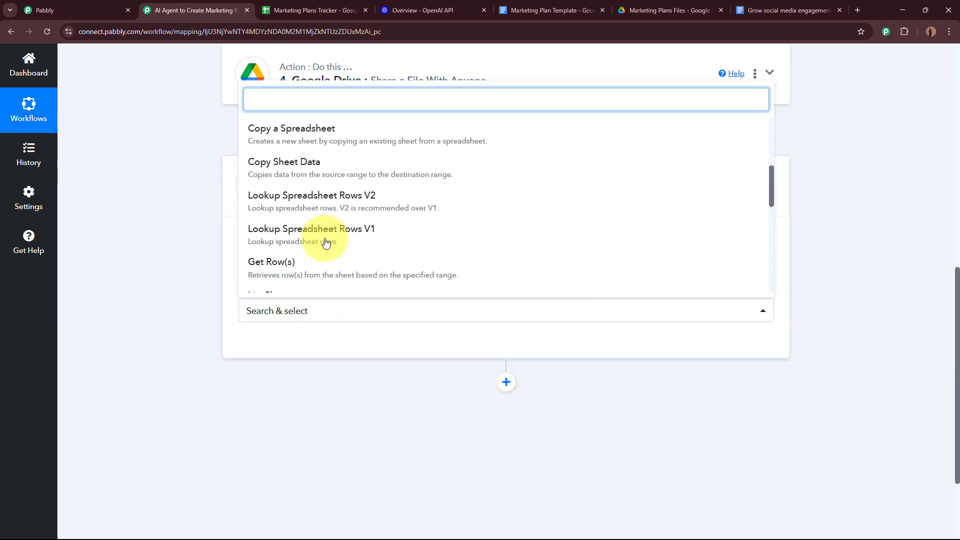
left_click(309, 241)
left_click(268, 344)
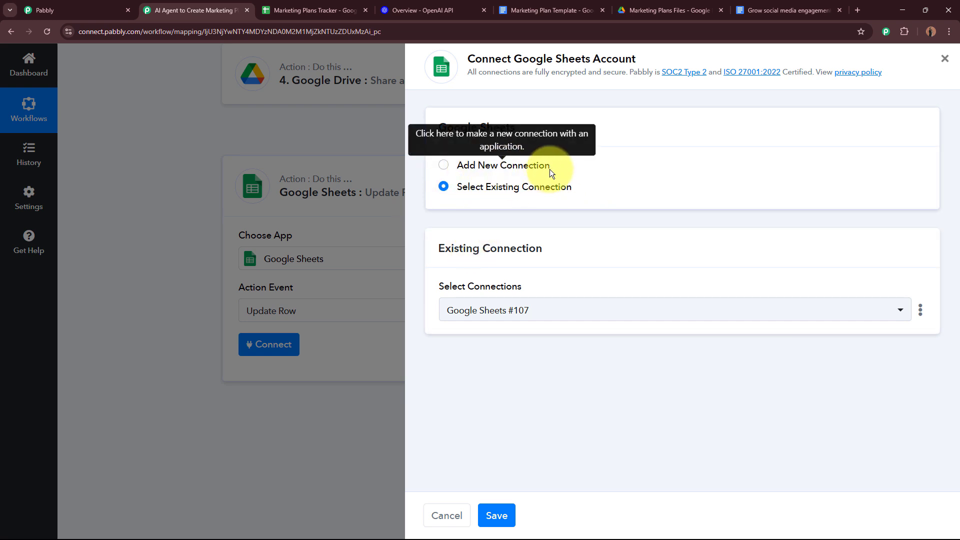
left_click(485, 515)
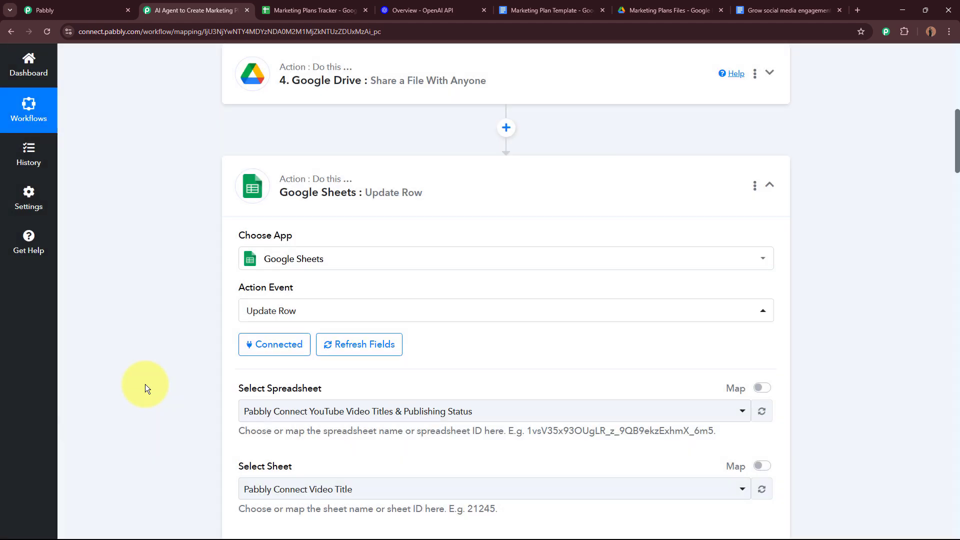
Select the Marketing Plans Tracker spreadsheet and Sheet1 for the Update Row action, checking them against the tracker
scroll(145, 383, "down", 3)
triple_click(236, 260)
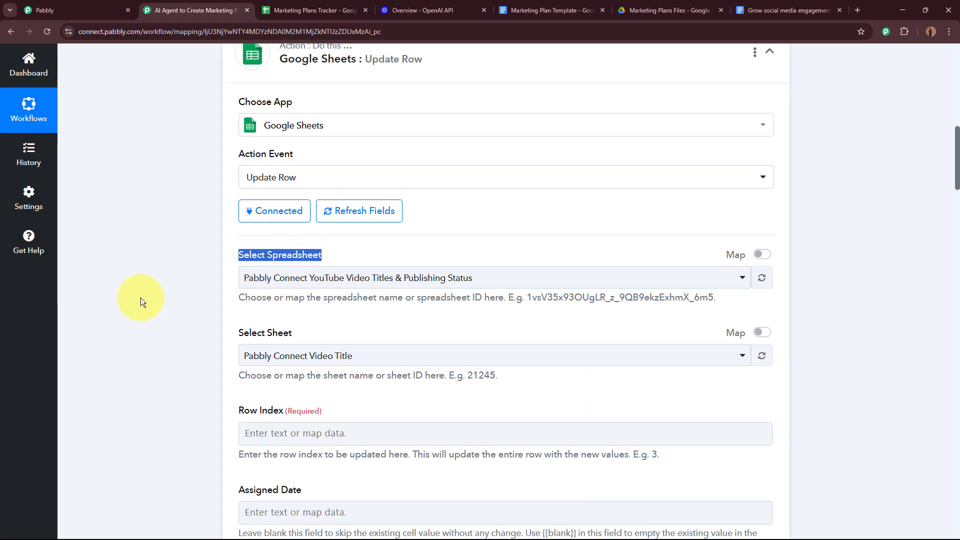
left_click(384, 284)
left_click(349, 358)
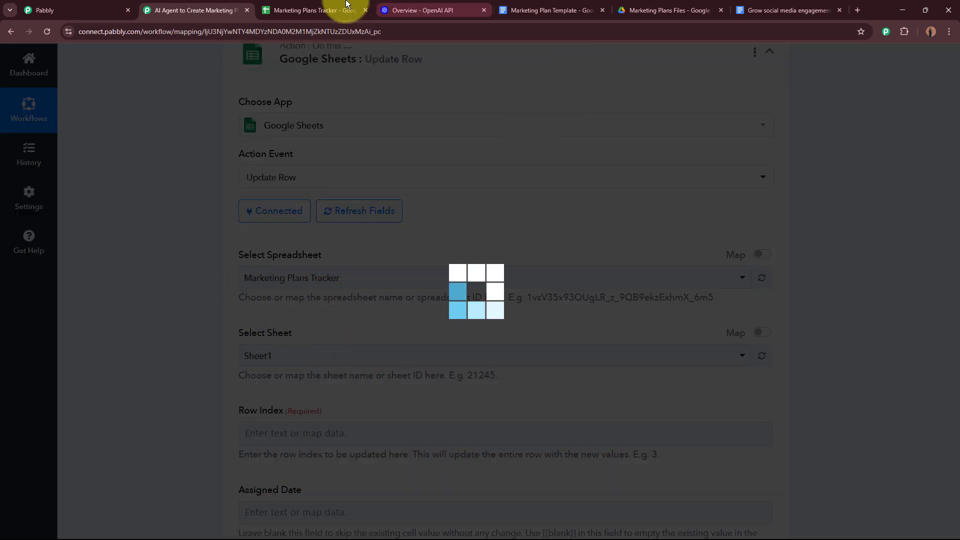
left_click(325, 10)
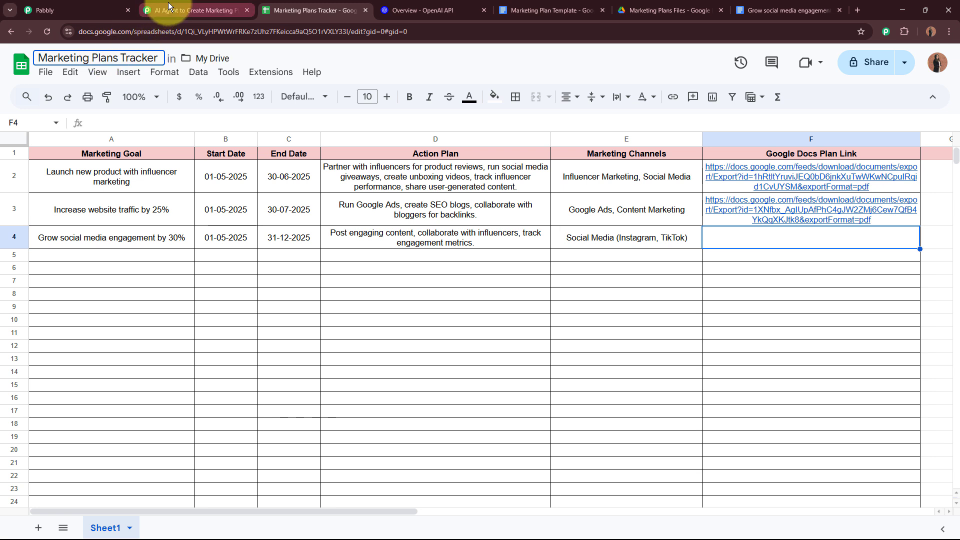
left_click(193, 10)
scroll(182, 278, "down", 3)
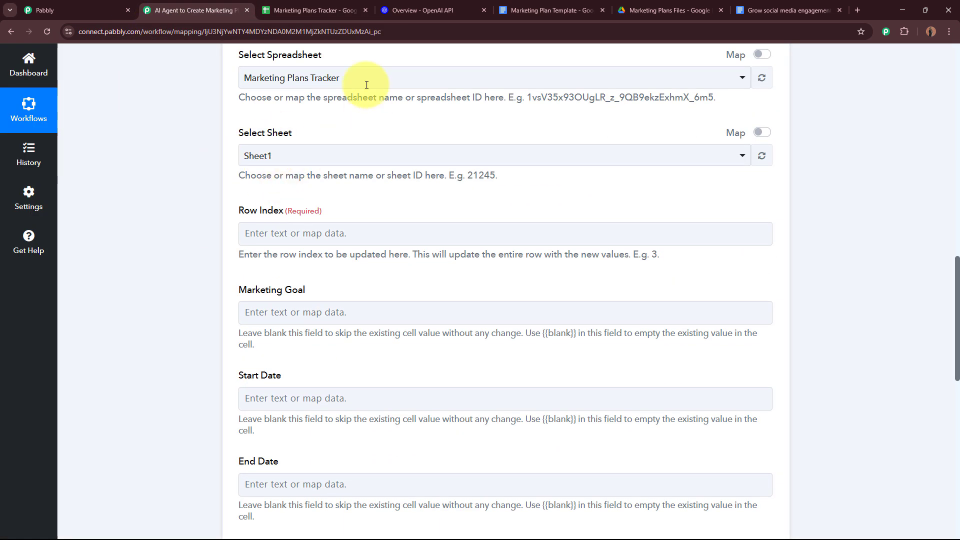
left_click(315, 10)
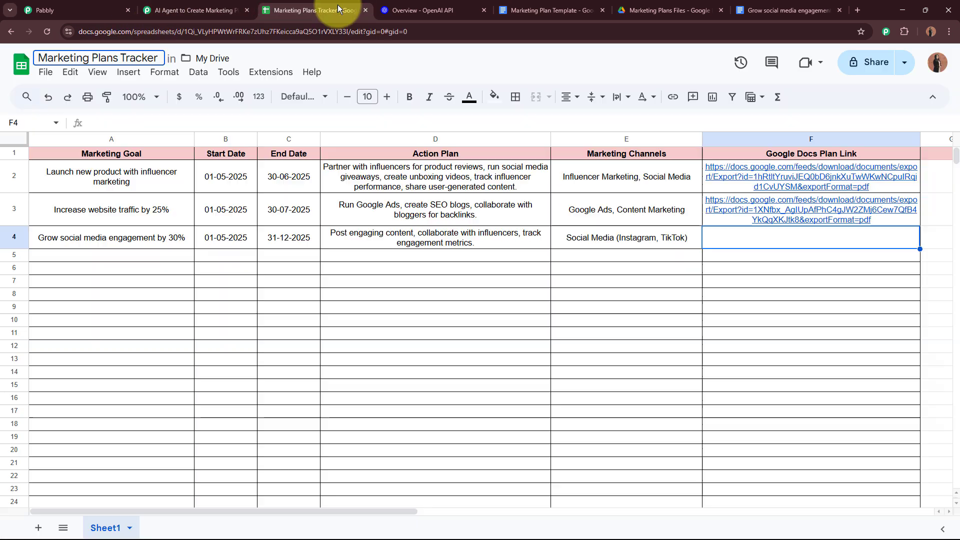
Map the Row Index of the Update Row action to the RowIndex value from the Google Sheets trigger step
left_click(174, 11)
left_click(241, 232)
scroll(172, 253, "down", 3)
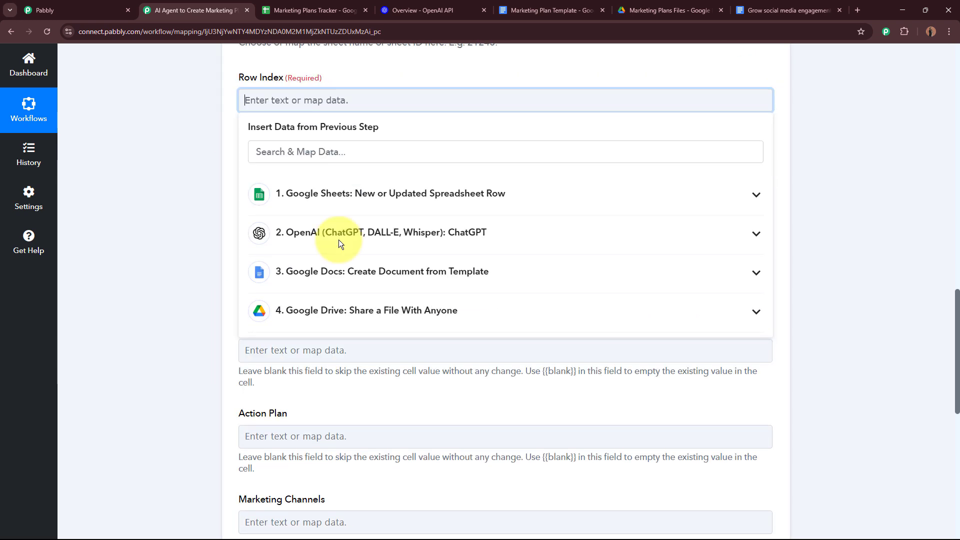
left_click(422, 191)
left_click(343, 384)
left_click(173, 272)
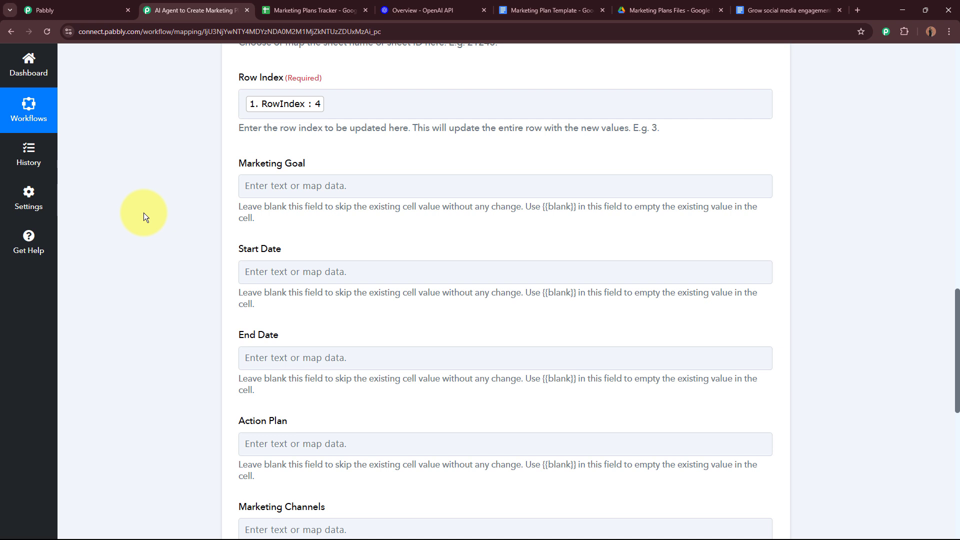
Map only the Google Docs Plan Link to the Google Drive step's Res2 ExportLinks Application/pdf value, leaving the other column fields blank
left_click(320, 175)
scroll(299, 251, "down", 4)
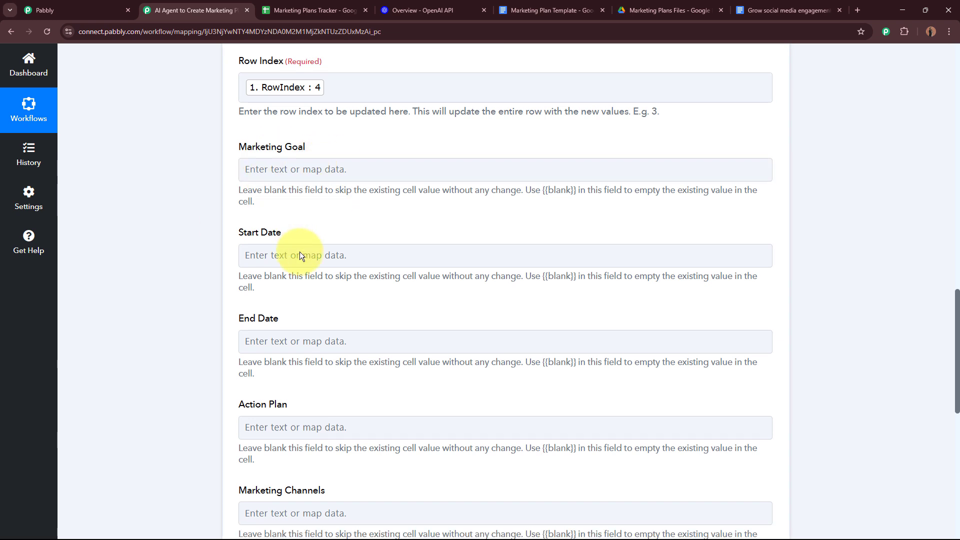
scroll(200, 300, "down", 4)
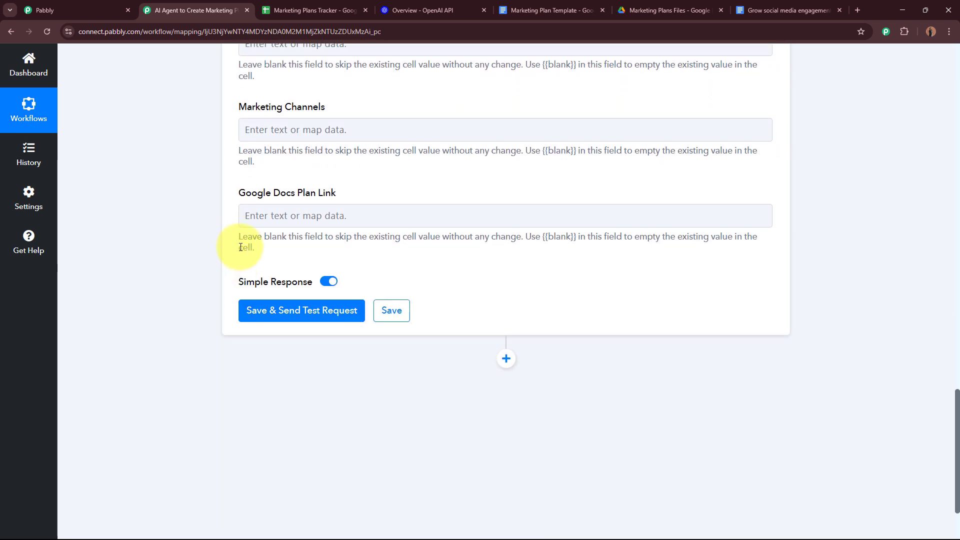
left_click(344, 215)
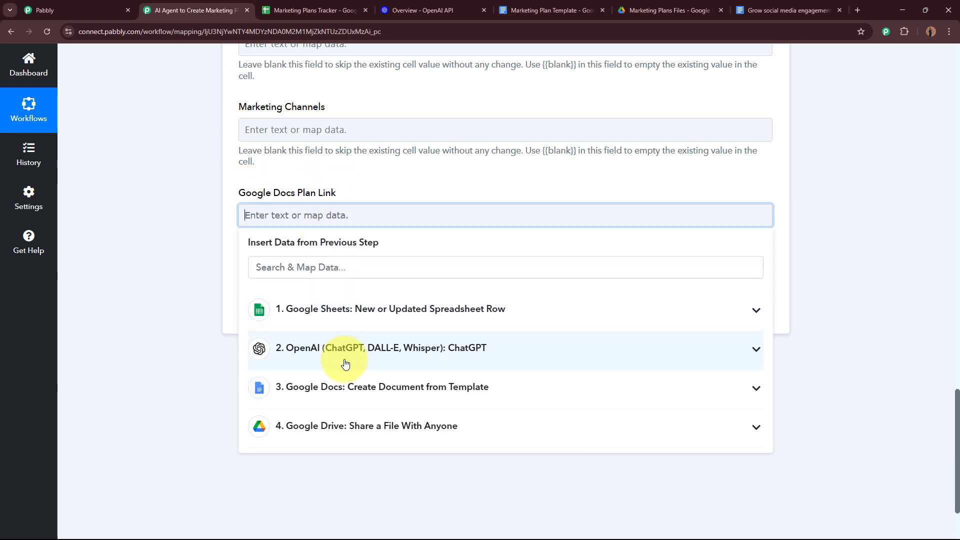
left_click(357, 419)
scroll(353, 428, "down", 5)
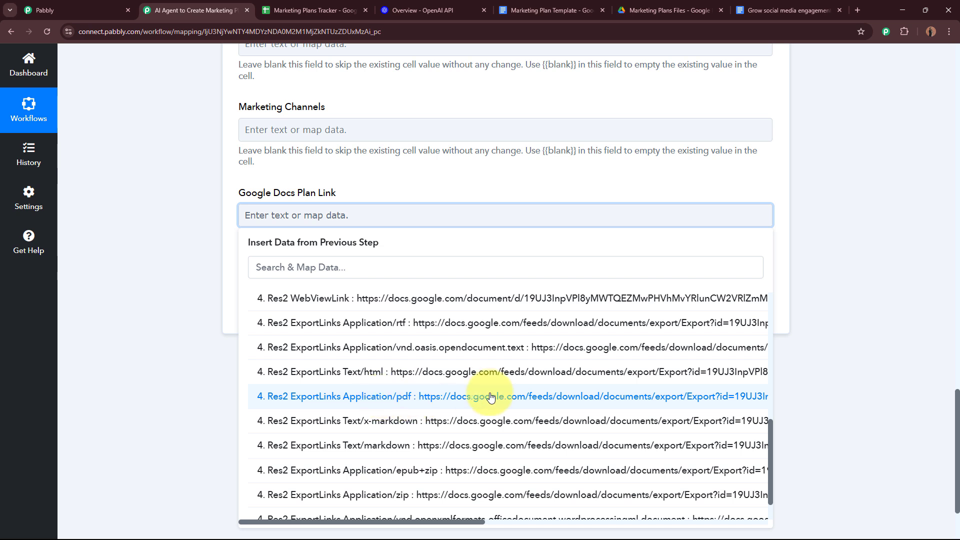
left_click(490, 397)
left_click(122, 195)
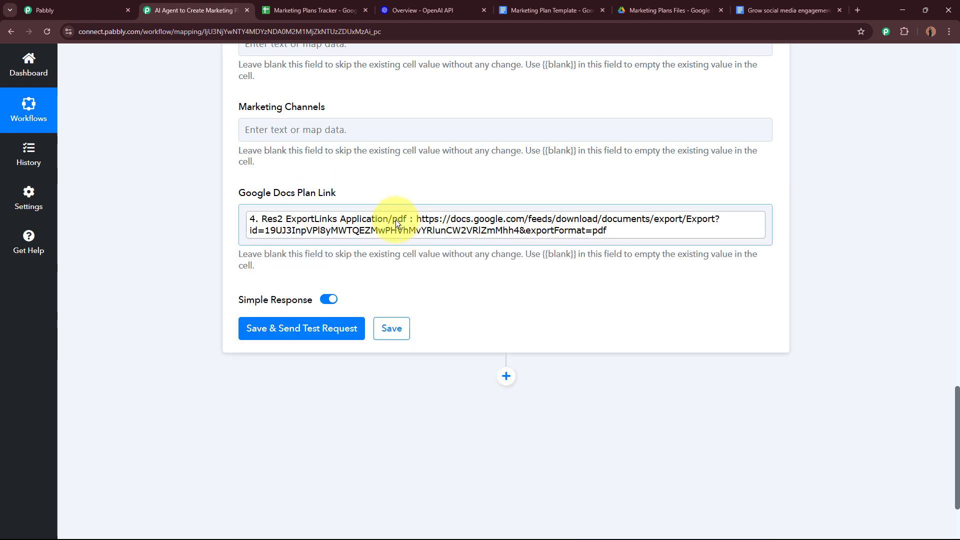
Save the Google Sheets Update Row action and send a test request
scroll(395, 223, "up", 2)
scroll(392, 225, "down", 4)
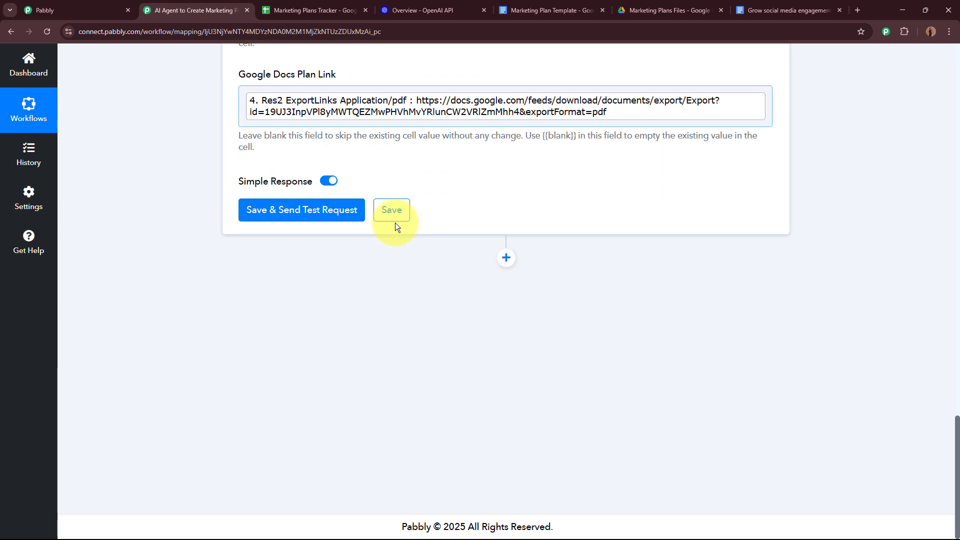
left_click(319, 211)
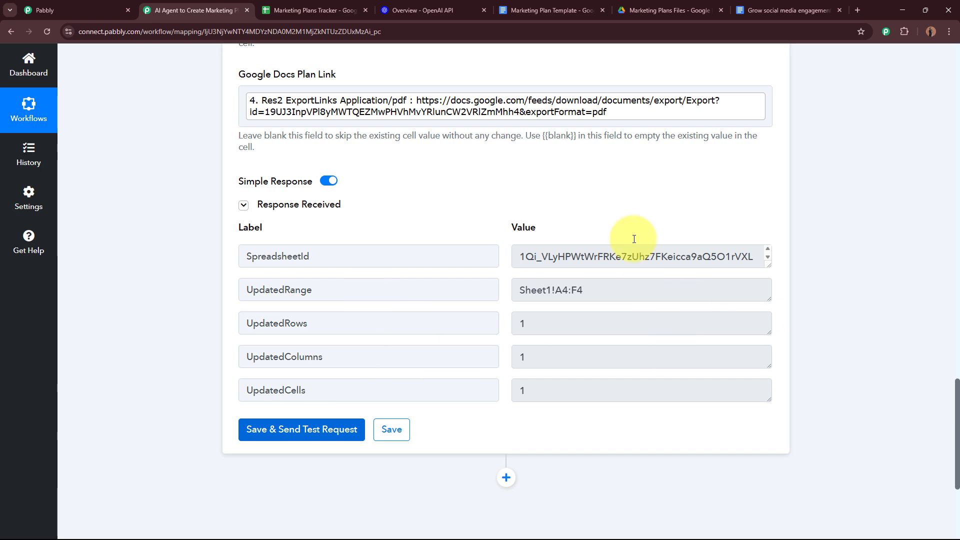
Switch to the Marketing Plans Tracker, follow the plan link in row 4 and open the downloaded PDF
left_click(283, 5)
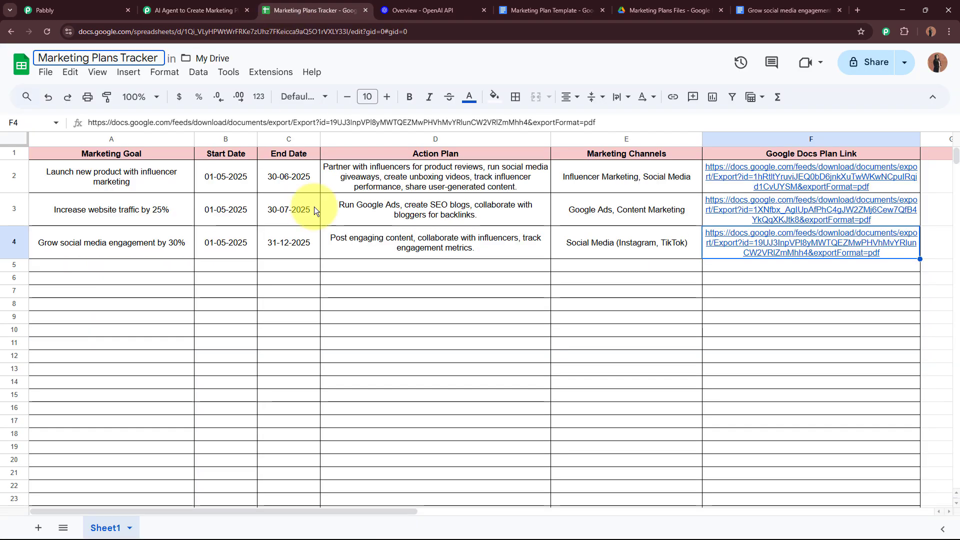
left_click_drag(241, 511, 425, 508)
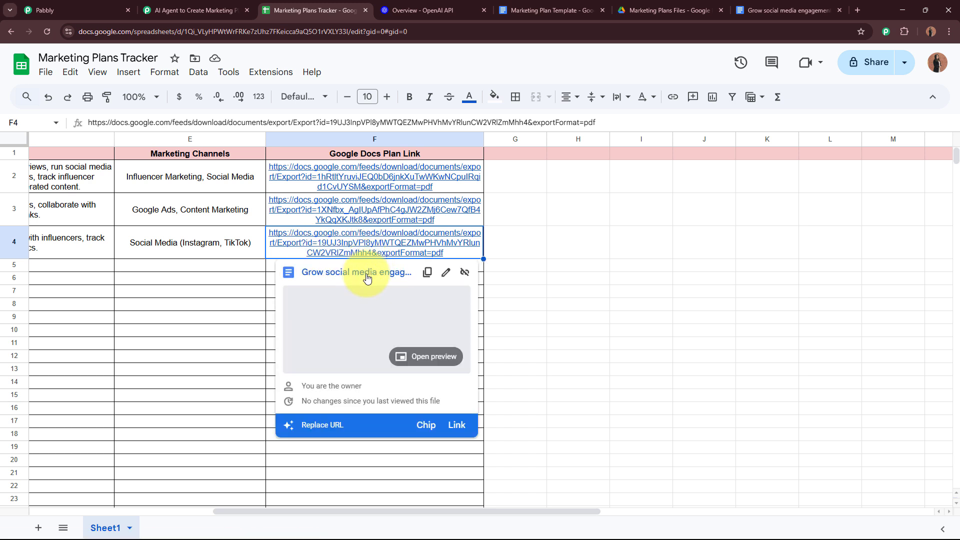
left_click(367, 276)
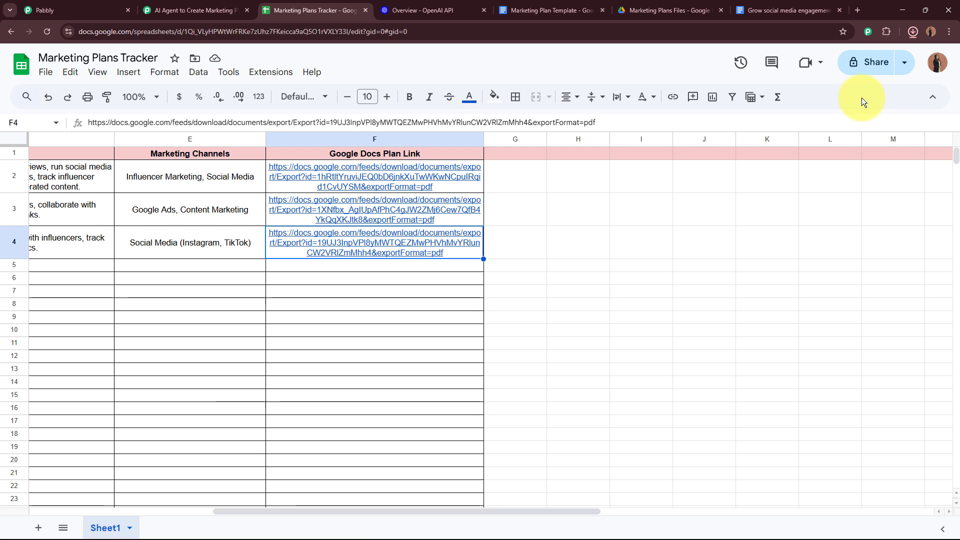
left_click(828, 53)
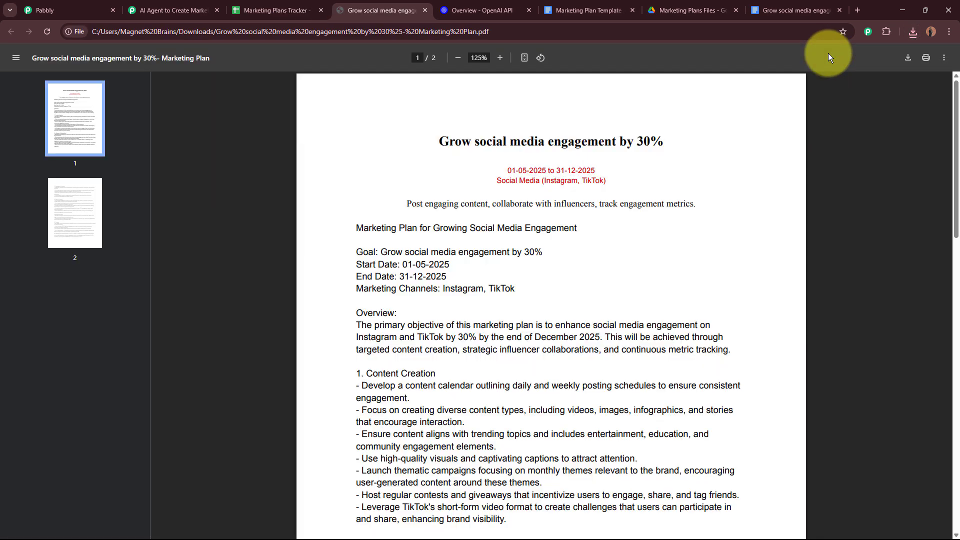
Check the marketing plan PDF's title, close the PDF and bring the tracker's first columns back into view
left_click_drag(438, 141, 677, 141)
left_click(677, 141)
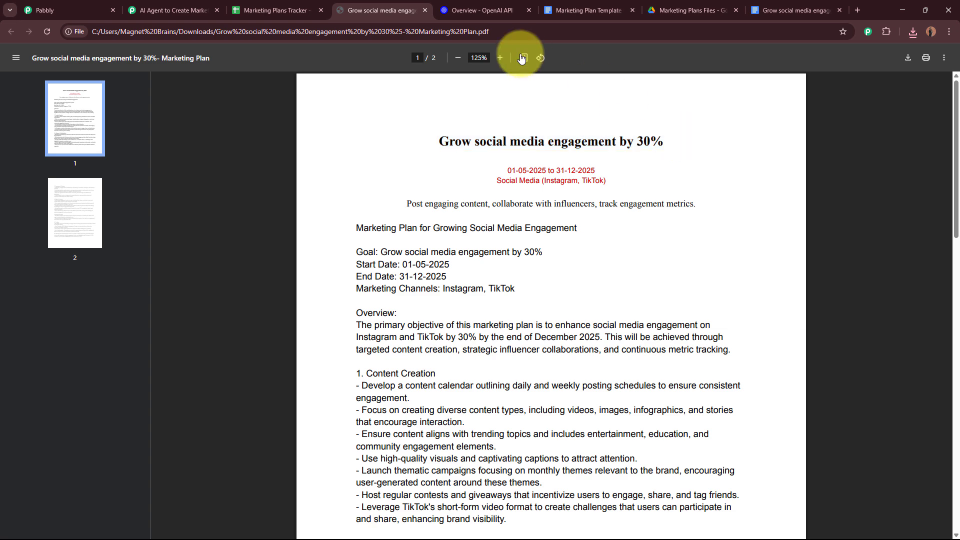
left_click(424, 11)
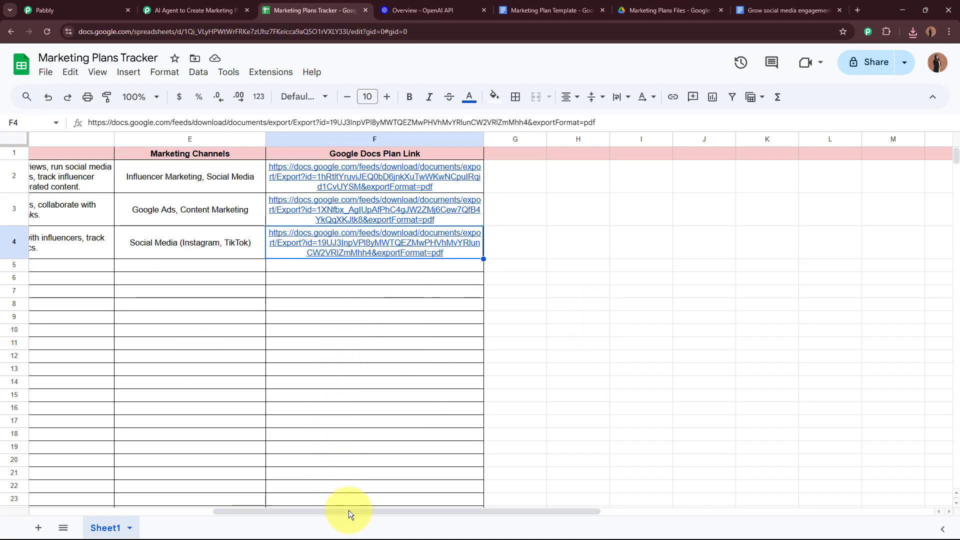
left_click_drag(350, 510, 165, 504)
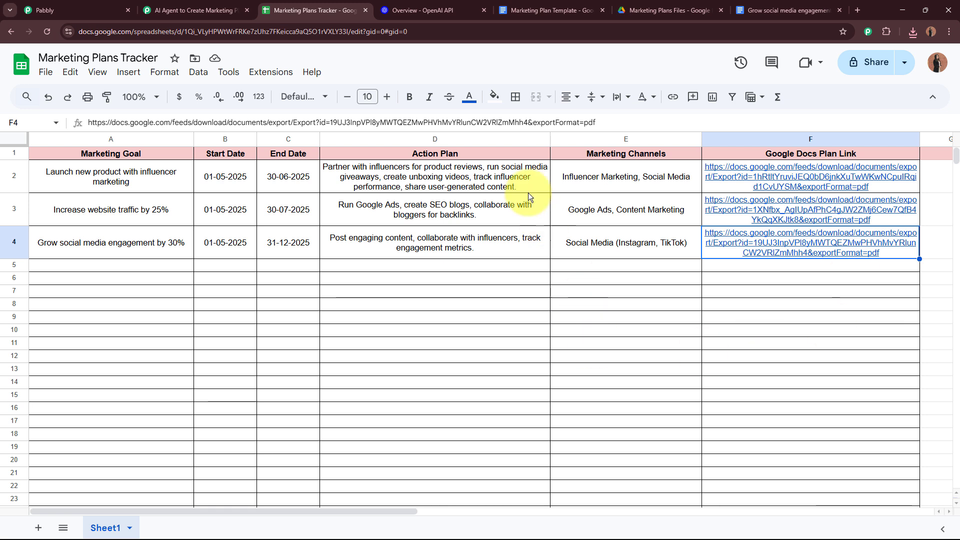
Switch back to the Pabbly Connect workflow and collapse the Google Sheets Update Row action
left_click(192, 10)
scroll(145, 188, "up", 15)
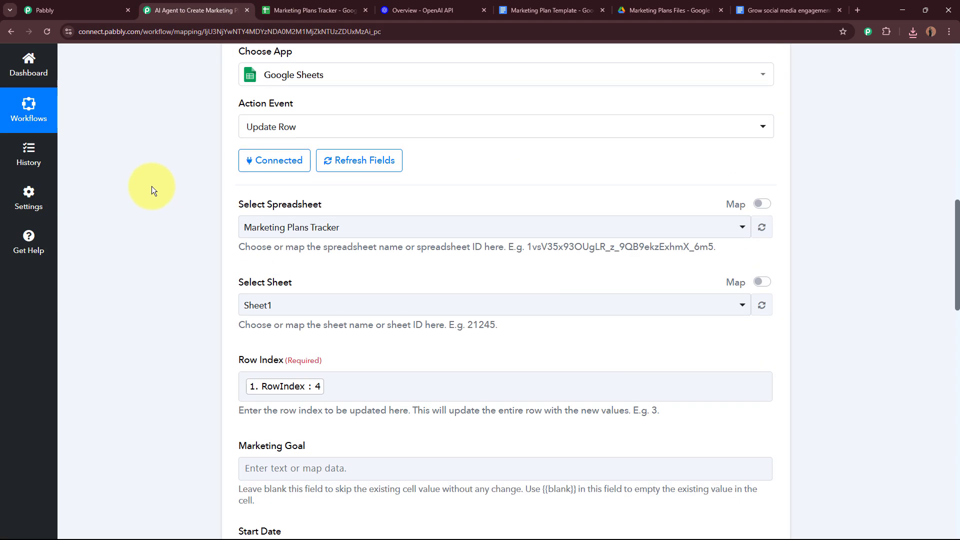
scroll(151, 186, "up", 6)
left_click(516, 343)
scroll(516, 343, "up", 2)
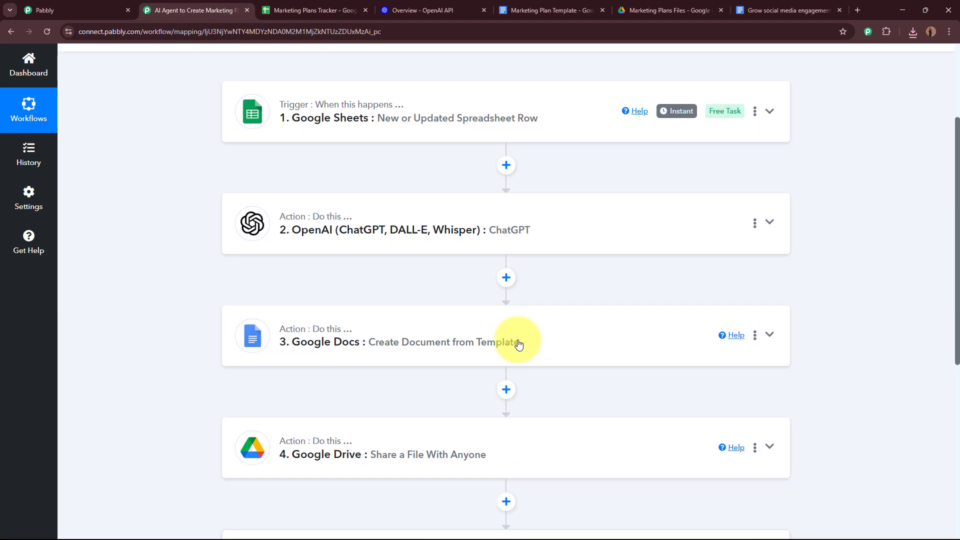
scroll(518, 344, "up", 3)
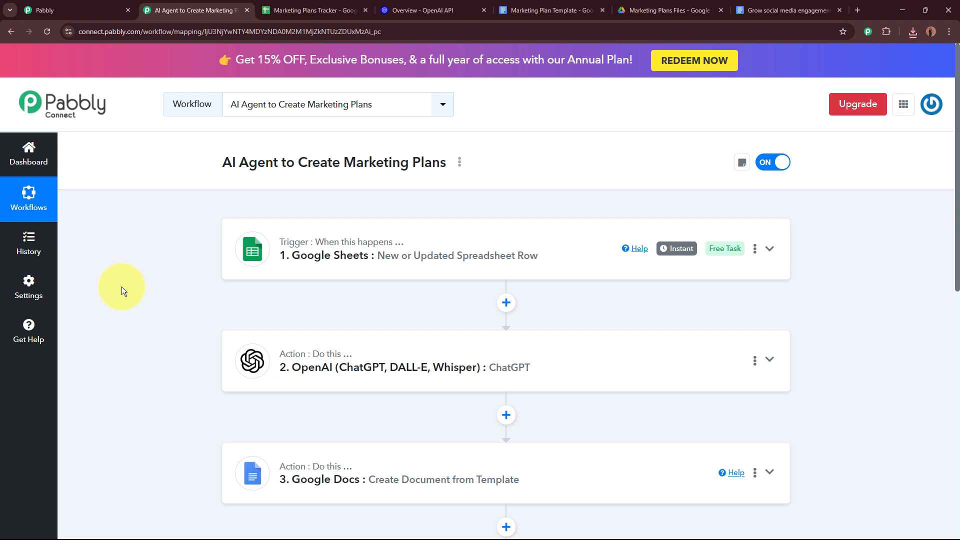
Review row 4's Marketing Goal through Marketing Channels cells in the Marketing Plans Tracker alongside the workflow's Google Sheets trigger
left_click(310, 10)
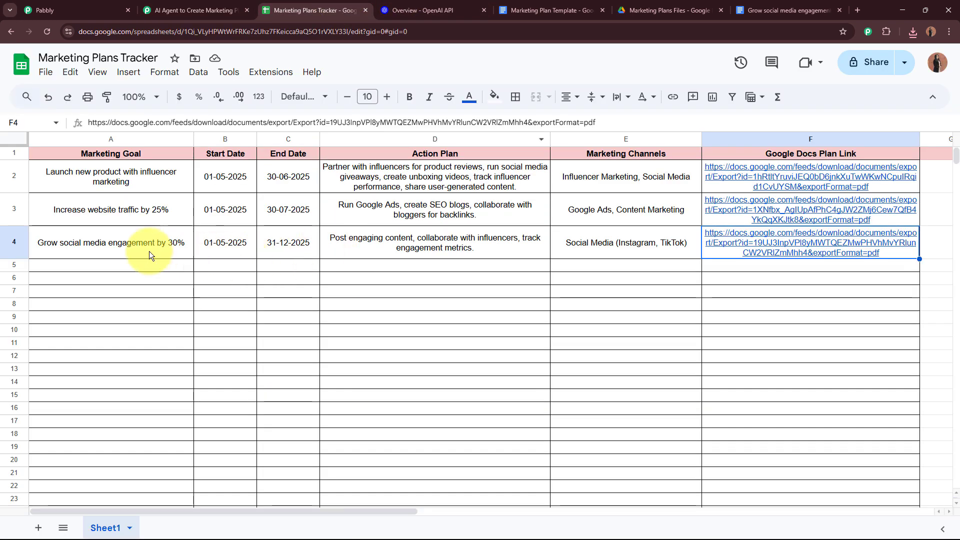
left_click_drag(149, 251, 559, 251)
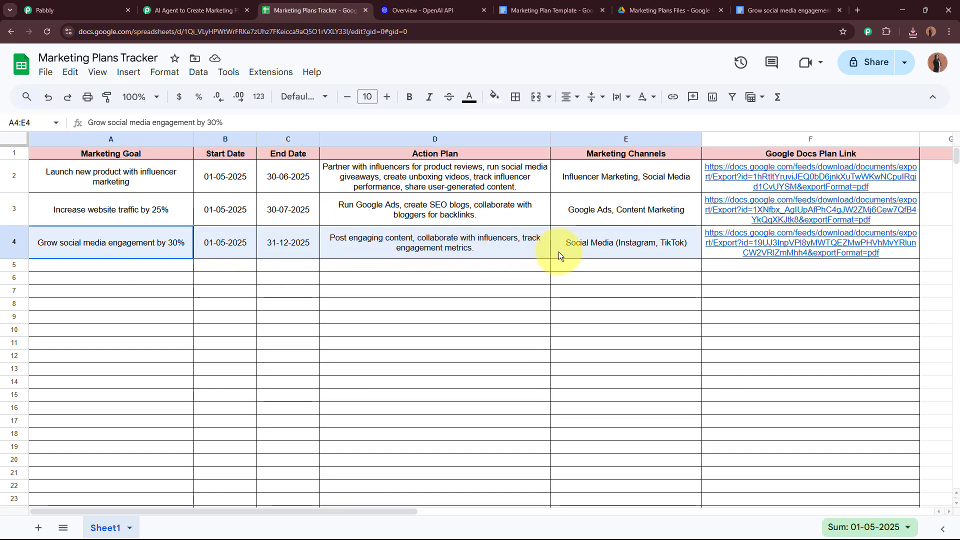
key("ctrl+shift+Tab")
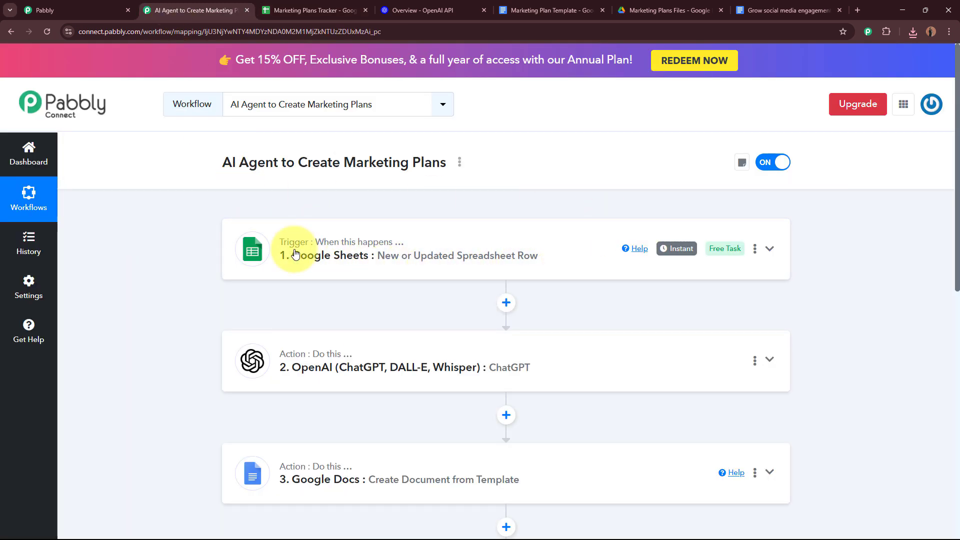
left_click(320, 10)
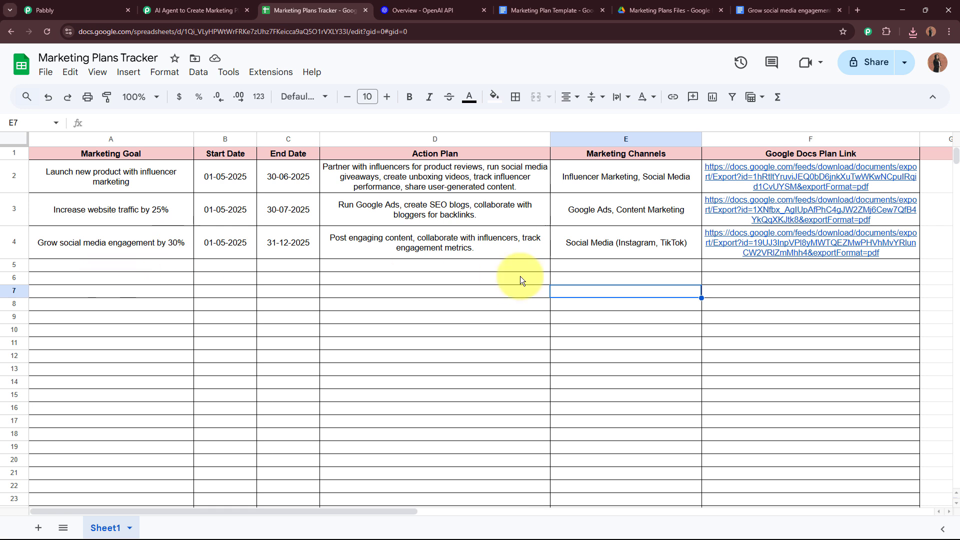
left_click(200, 10)
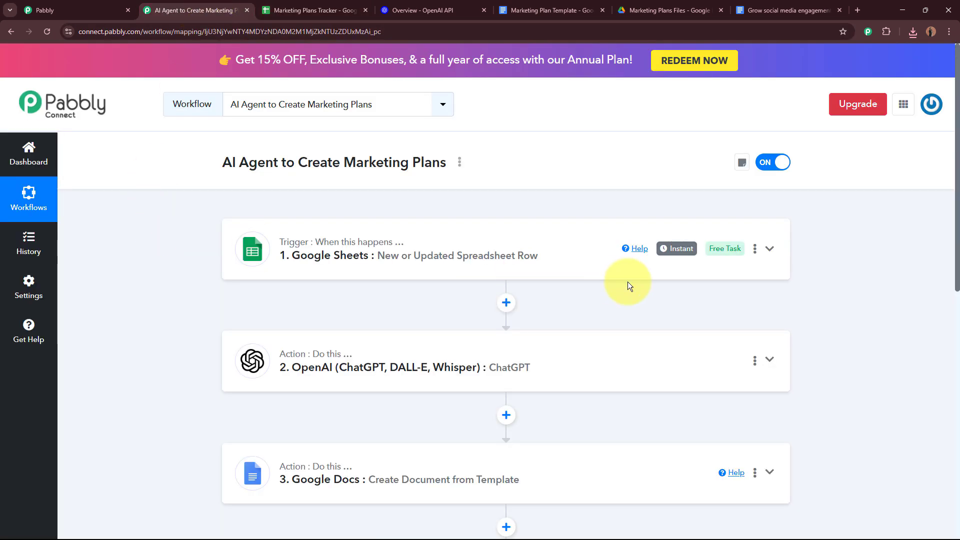
Review the workflow's ChatGPT, Google Docs, Google Drive and Update Row actions, checking the Marketing Plan Template's placeholders along the way
scroll(628, 281, "down", 2)
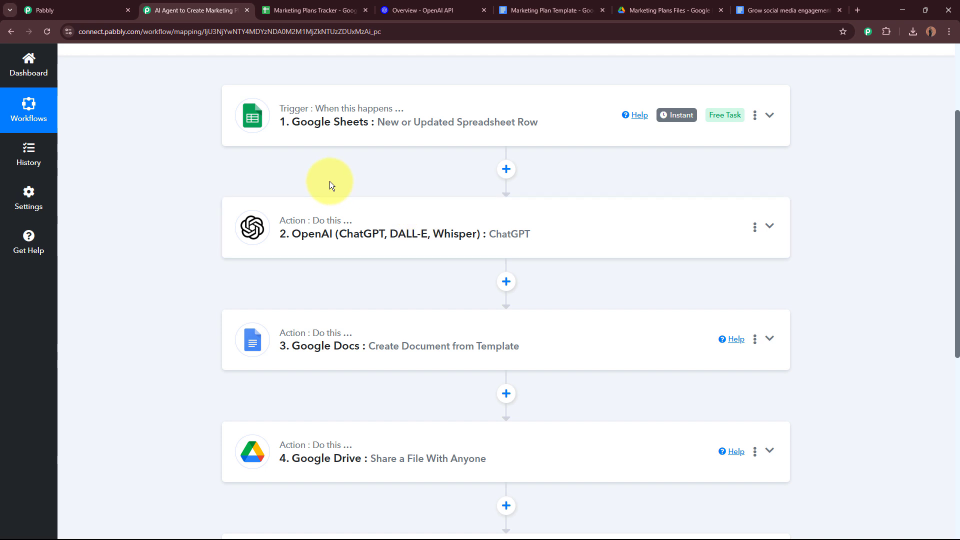
scroll(471, 262, "down", 3)
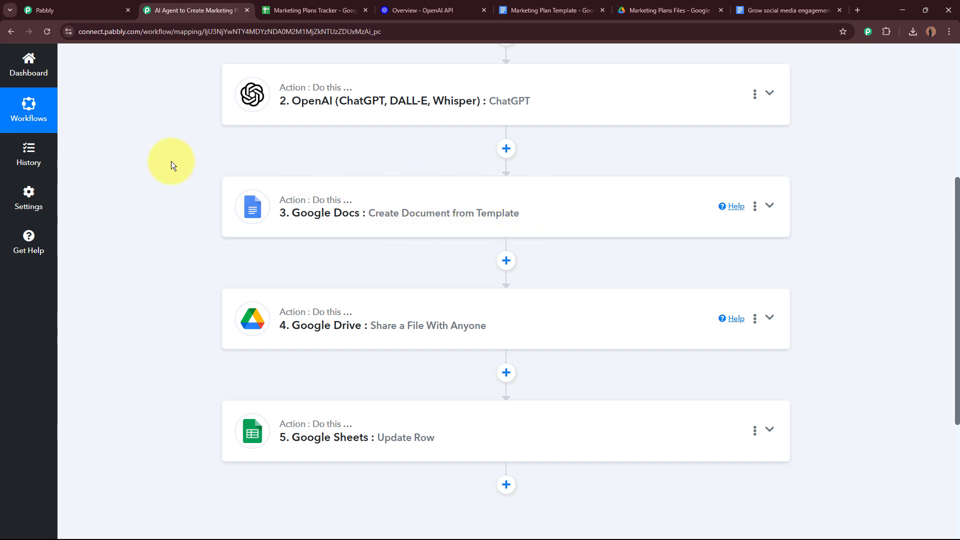
left_click(506, 10)
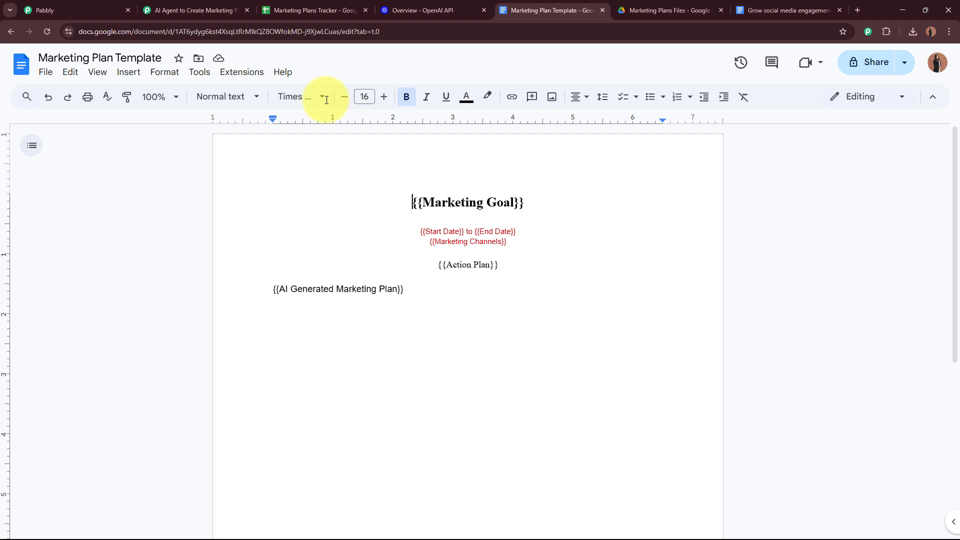
left_click(186, 9)
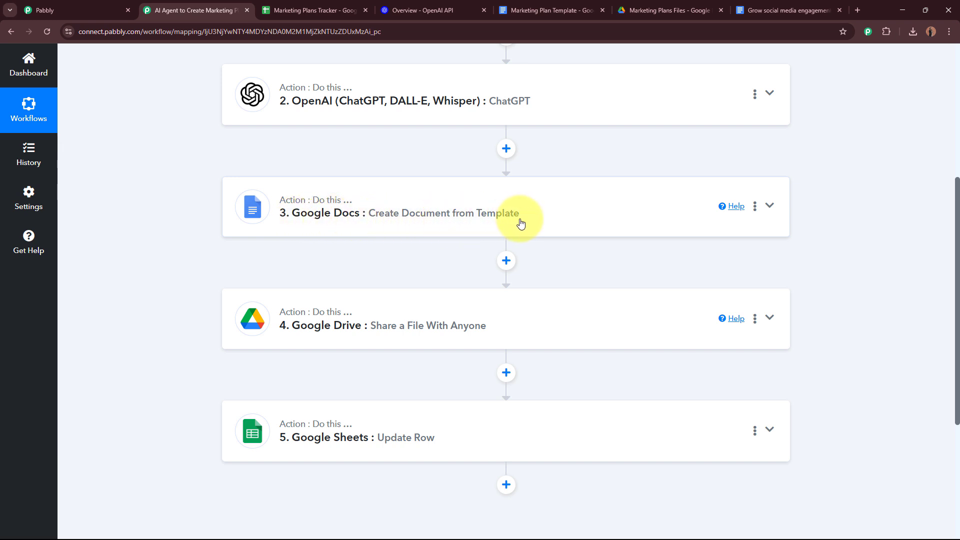
scroll(365, 226, "down", 1)
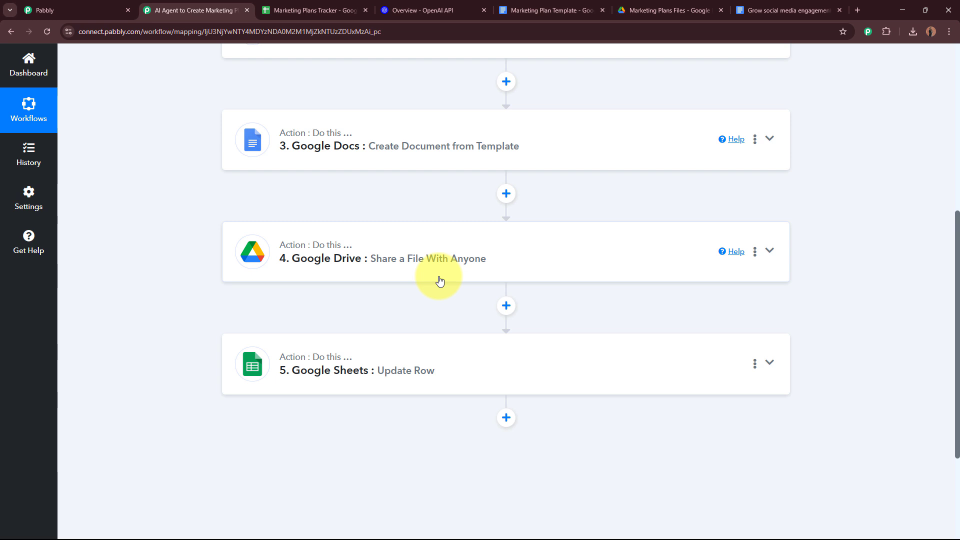
scroll(472, 280, "down", 3)
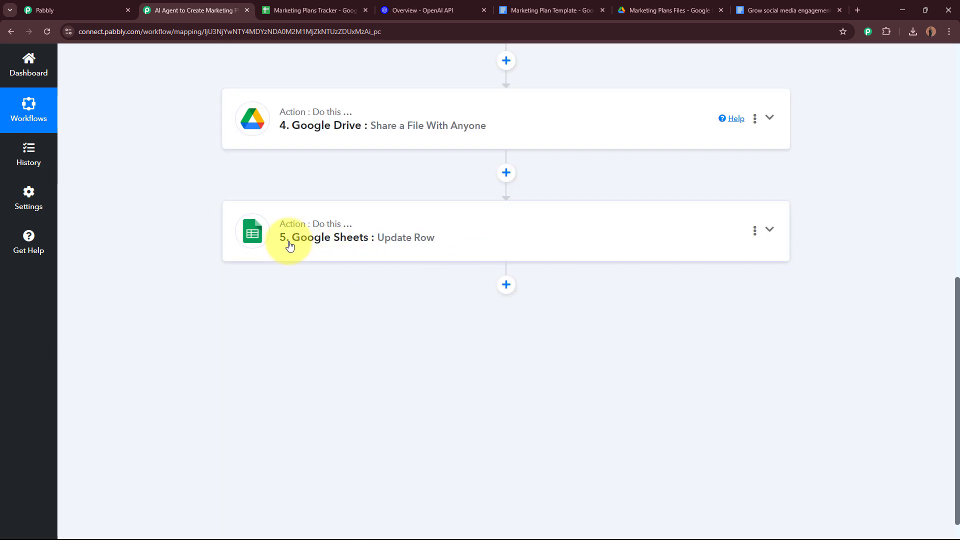
scroll(424, 249, "up", 10)
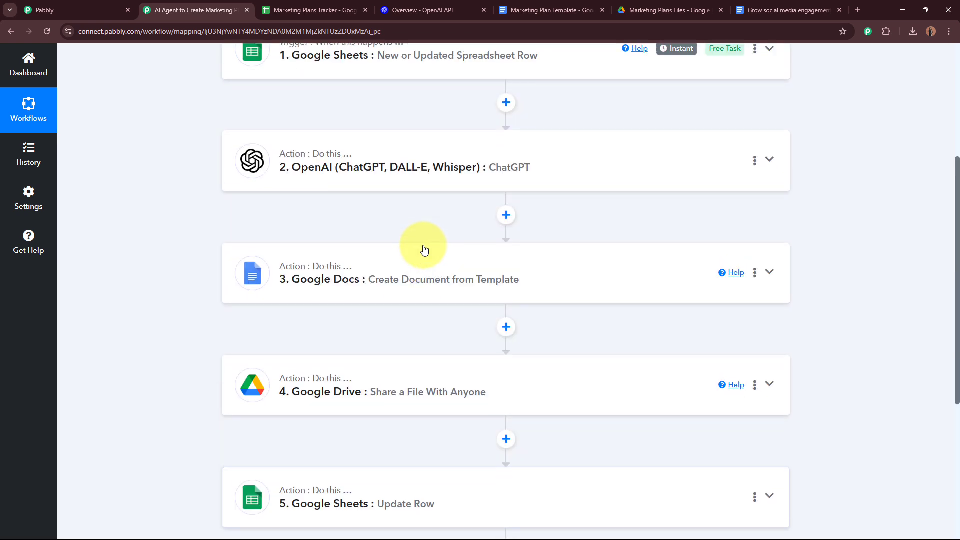